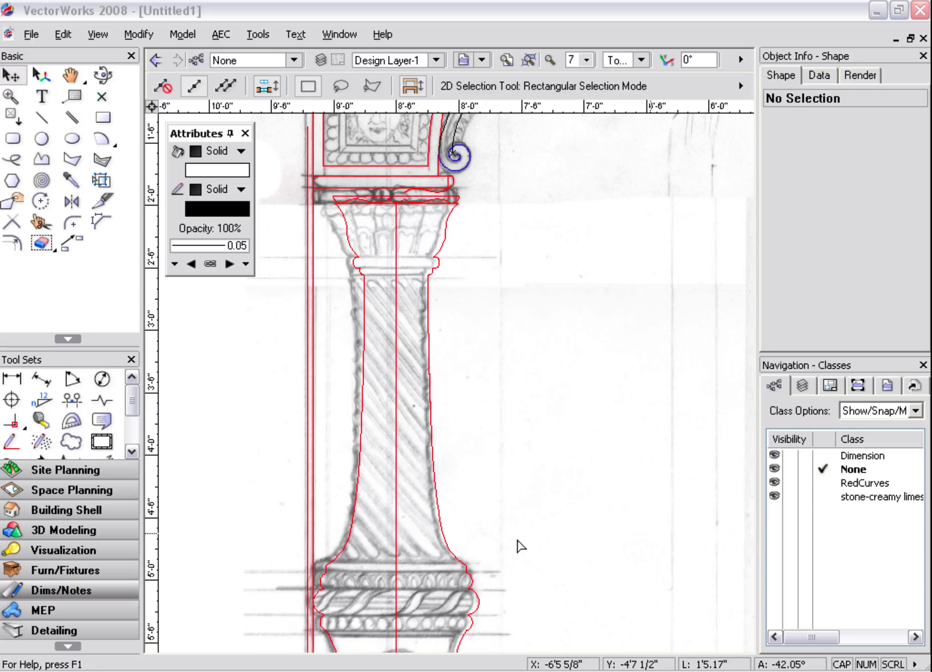
Dimension the shaft height from the base moulding to the upper collar, and undo the dimension
left_click(11, 379)
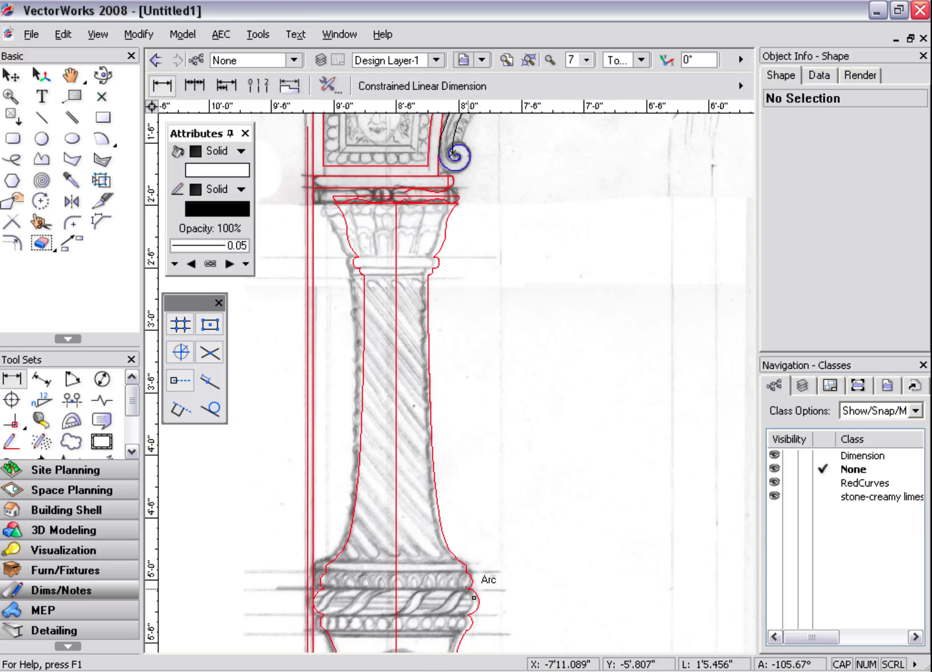
left_click(467, 571)
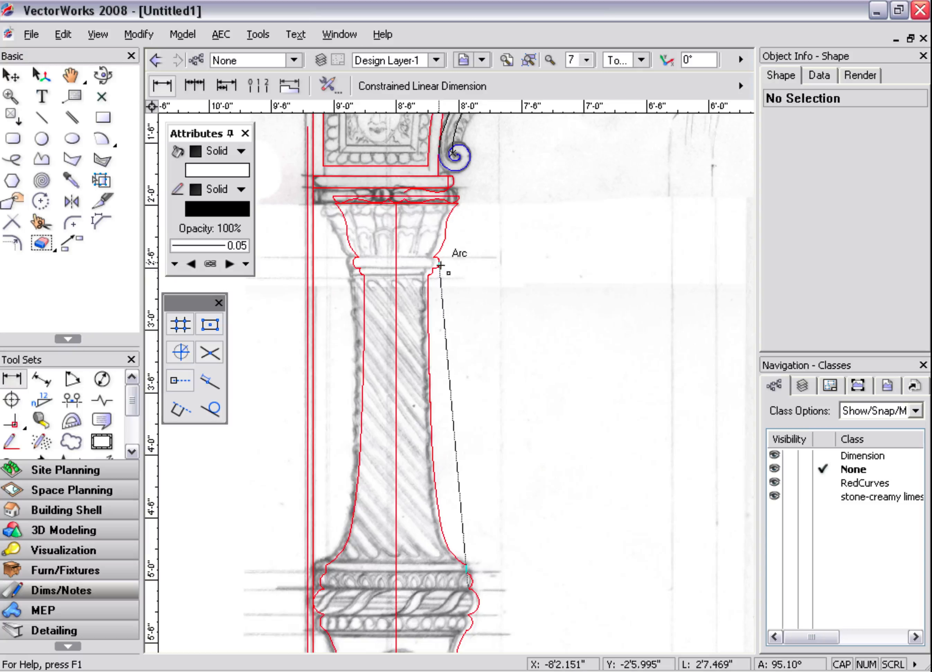
left_click(433, 257)
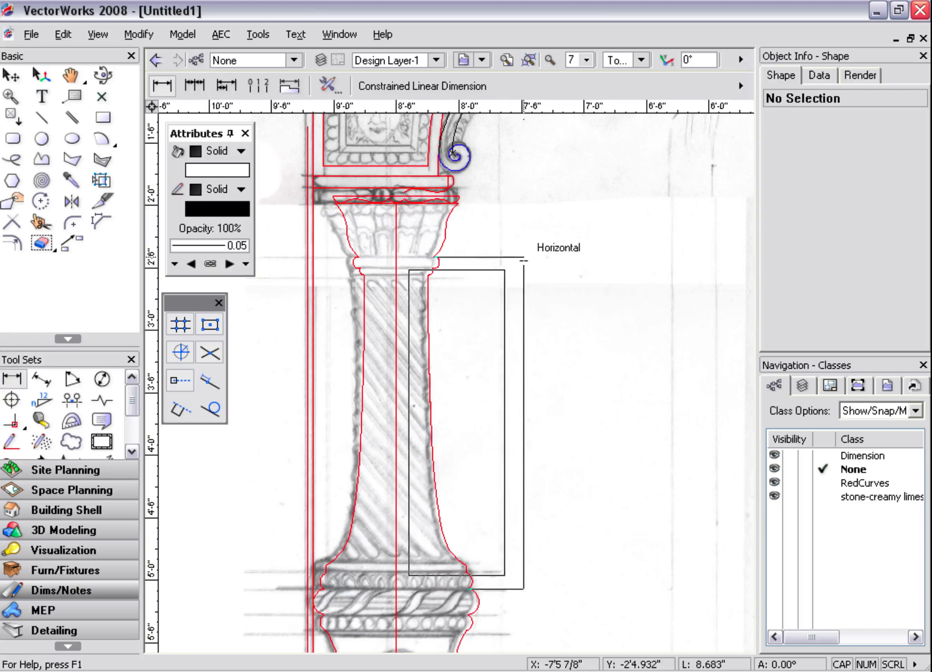
left_click(639, 287)
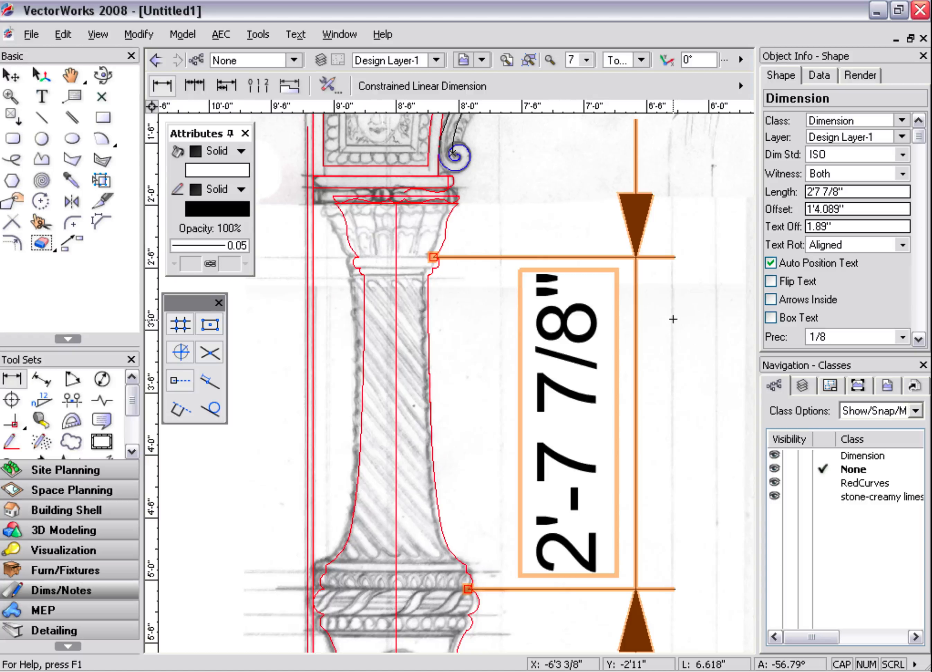
key("ctrl+z")
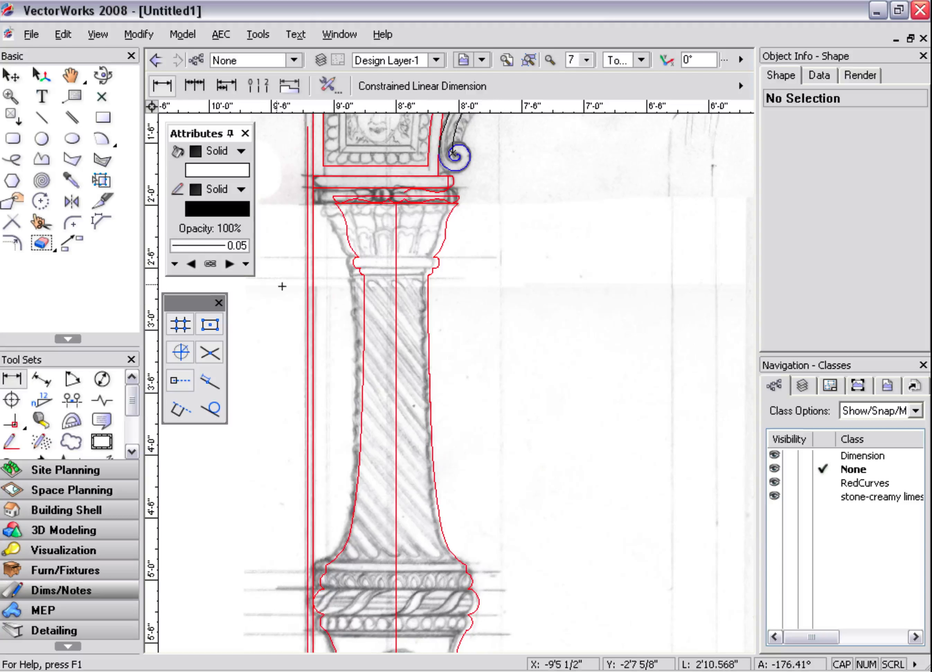
Draw a rectangle about 2'0 1/4" by 4.8" over the lower banding and one about 1'8 3/8" by 4.4" over the capital
left_click(9, 76)
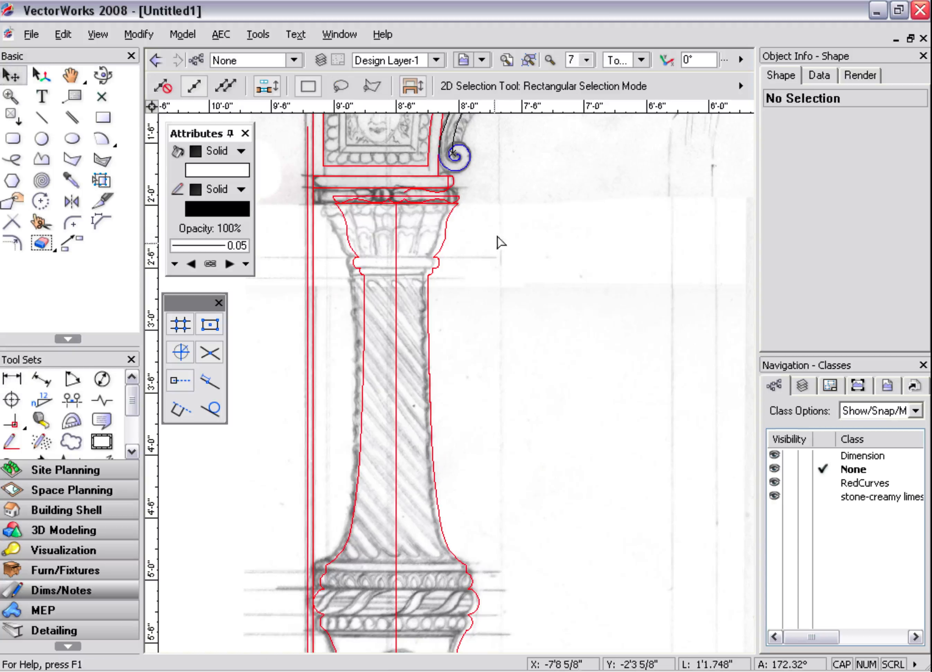
left_click(431, 268)
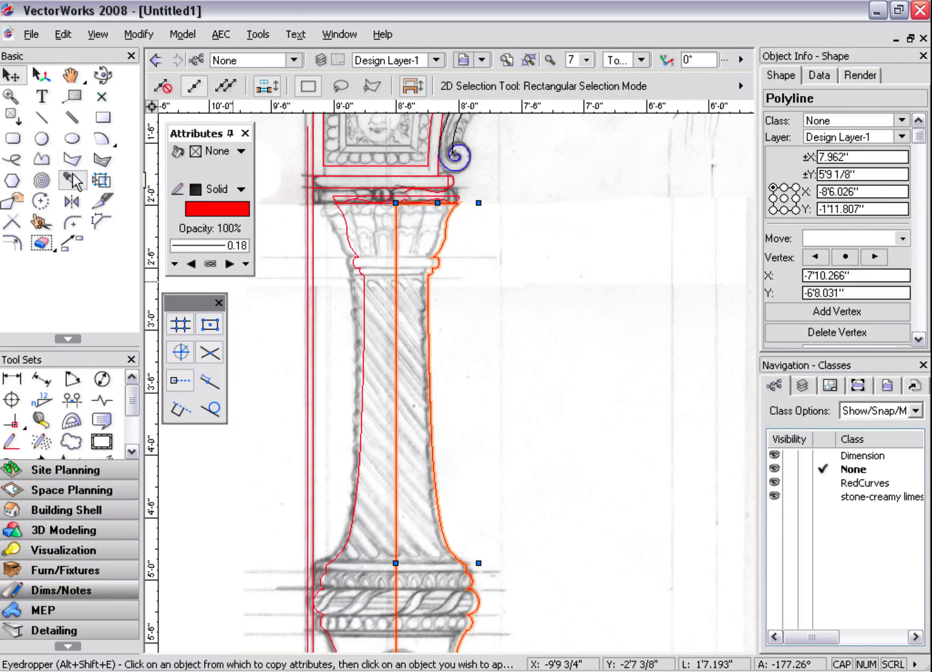
left_click(102, 117)
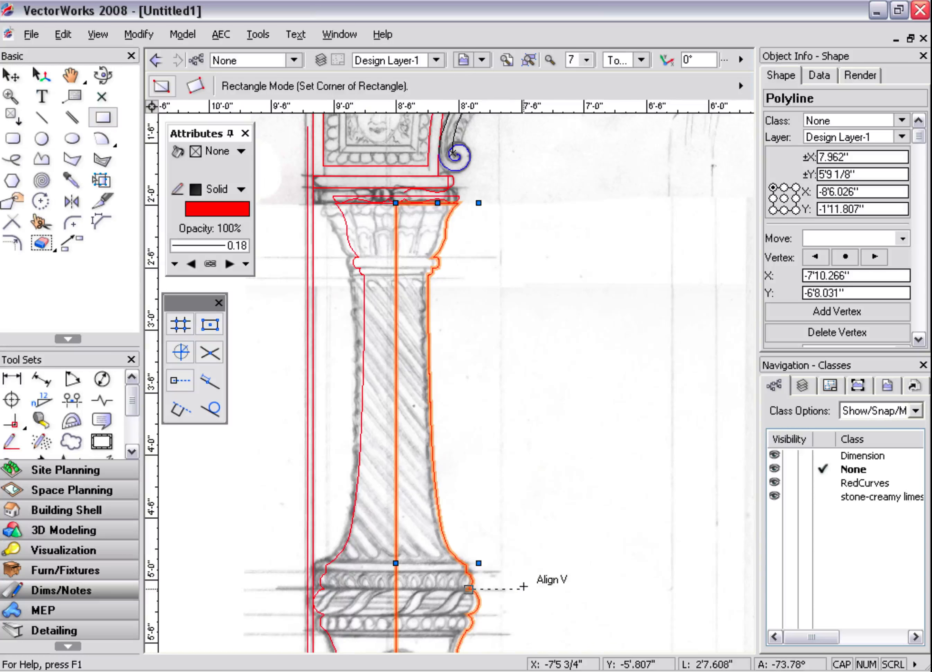
left_click(526, 590)
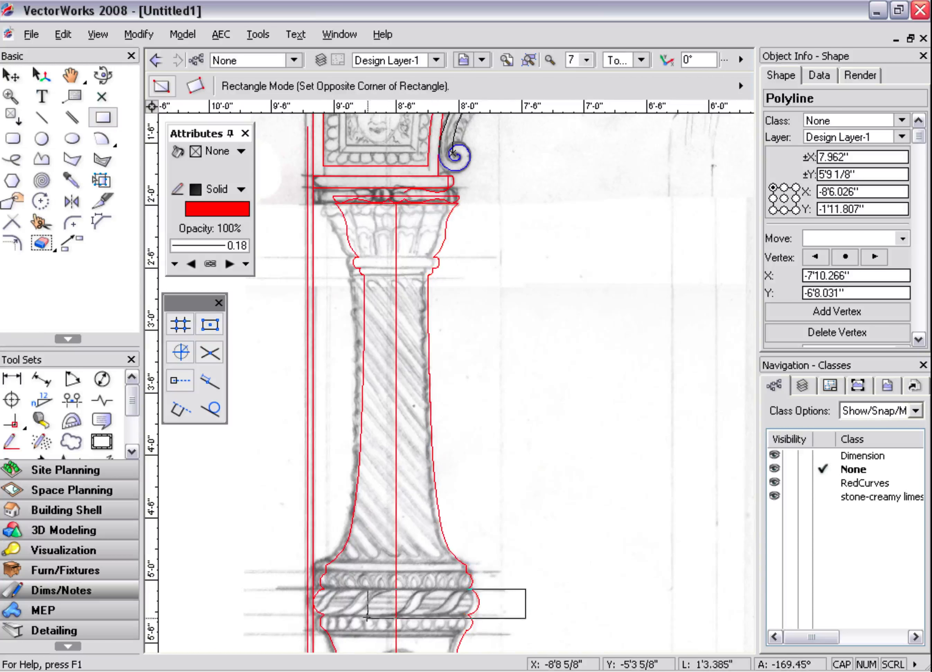
left_click(273, 640)
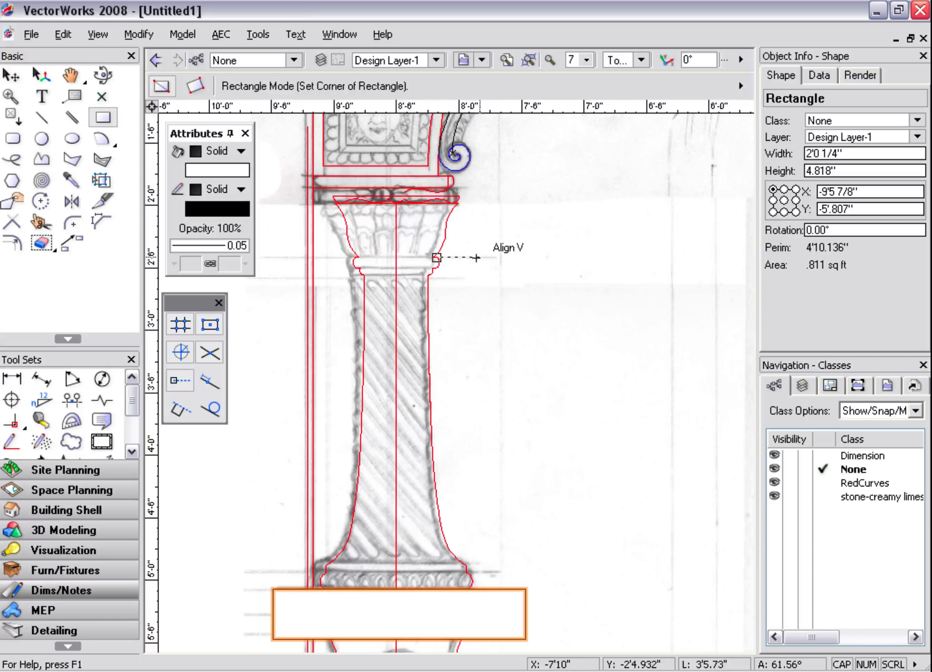
left_click(501, 257)
left_click(288, 210)
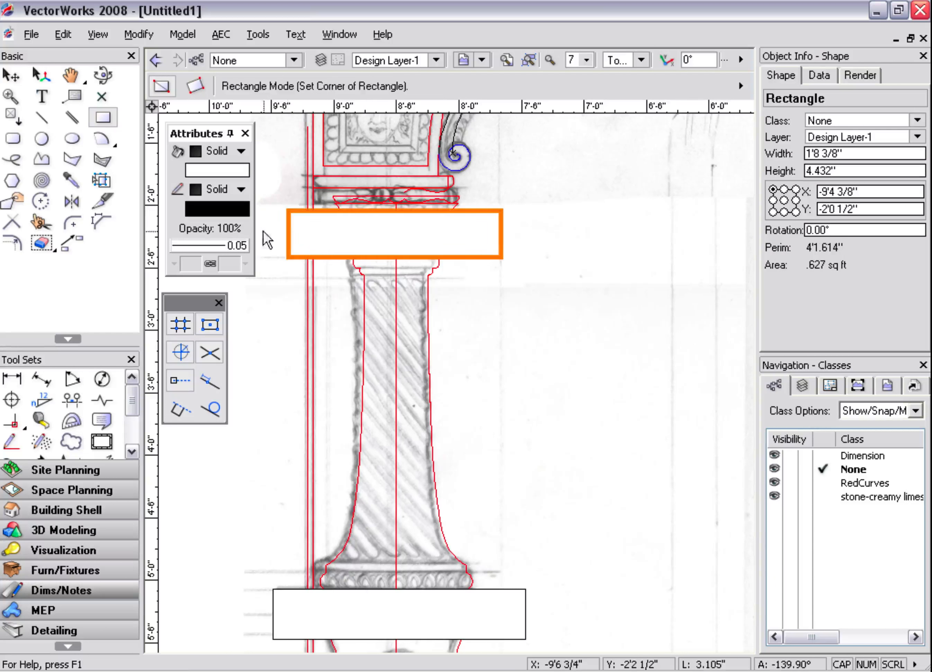
Clip both rectangles out of the column's half-profile polyline, delete the rectangles and select the separated shaft piece
left_click(11, 75)
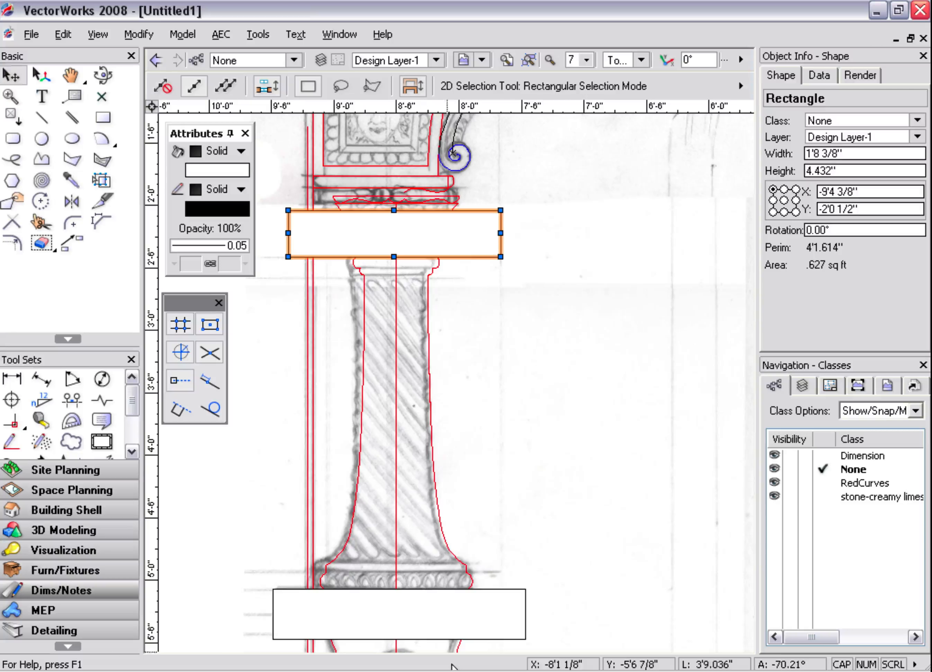
left_click(418, 616, "shift")
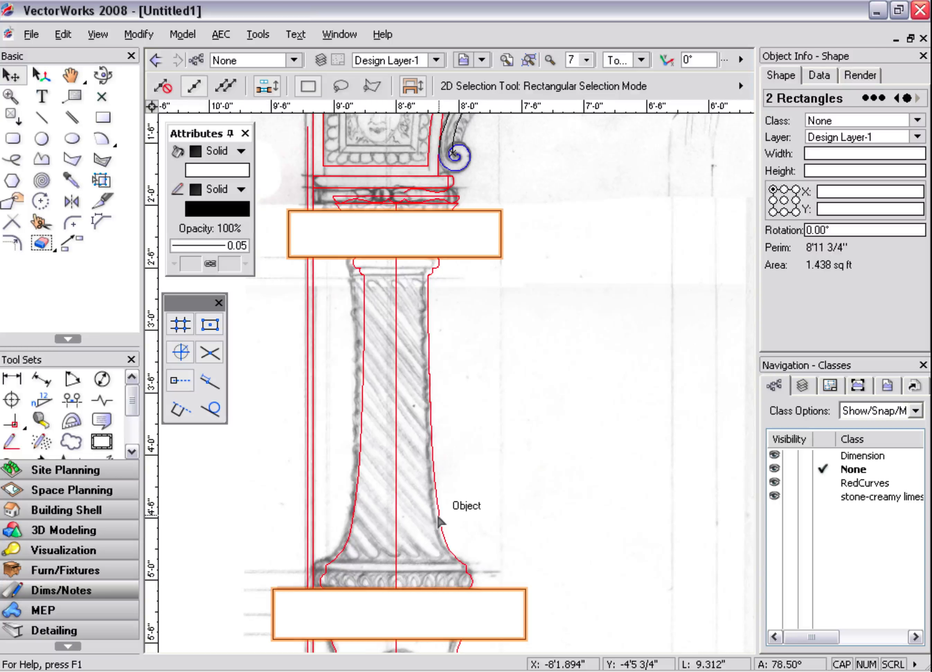
left_click(440, 521, "shift")
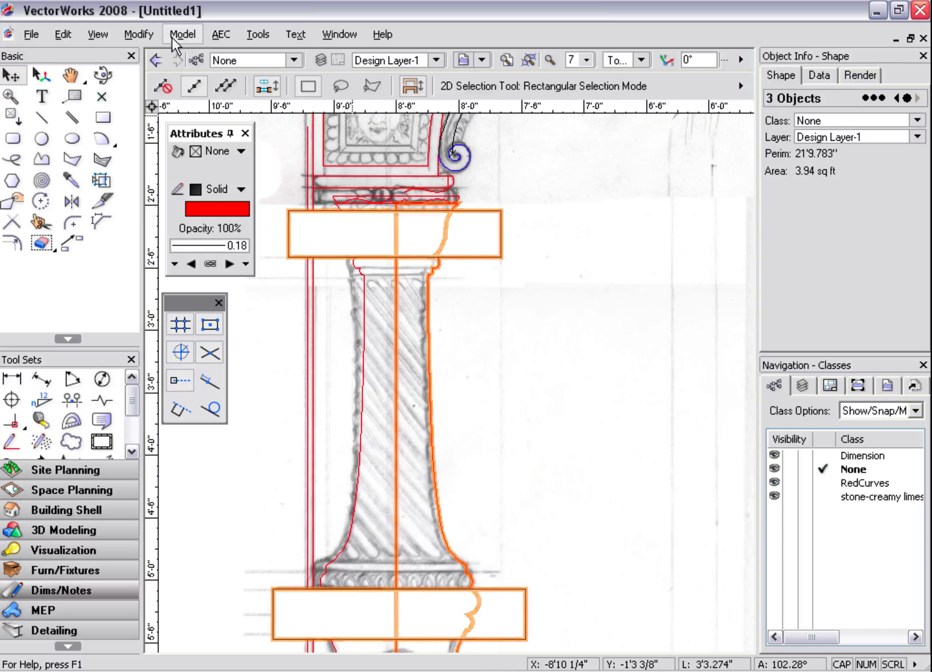
left_click(135, 34)
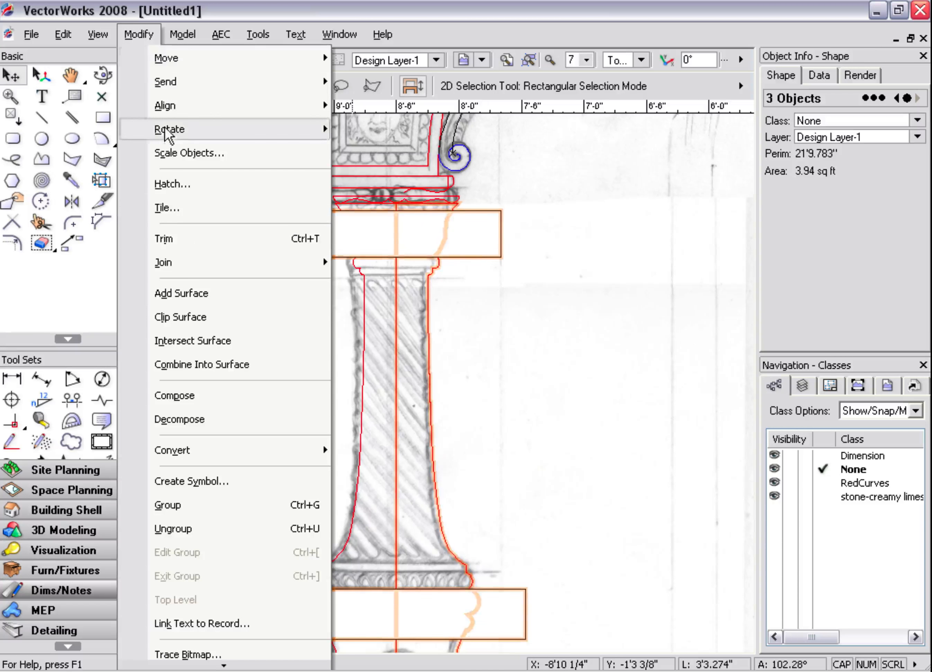
left_click(193, 318)
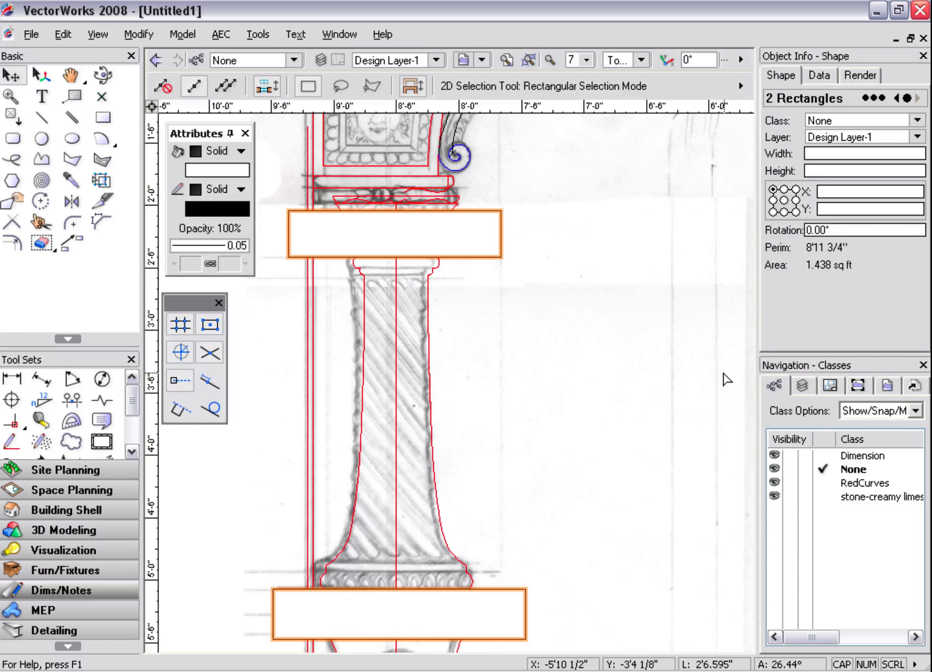
left_click(430, 336)
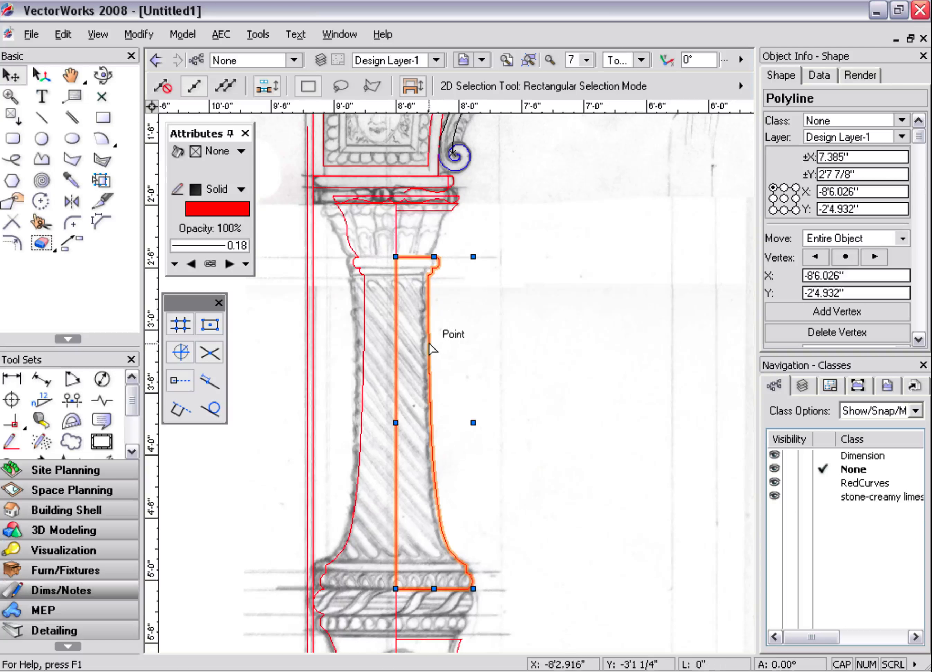
Move the separated shaft profile clear of the sketch, and undo the move
left_click_drag(560, 335, 562, 335)
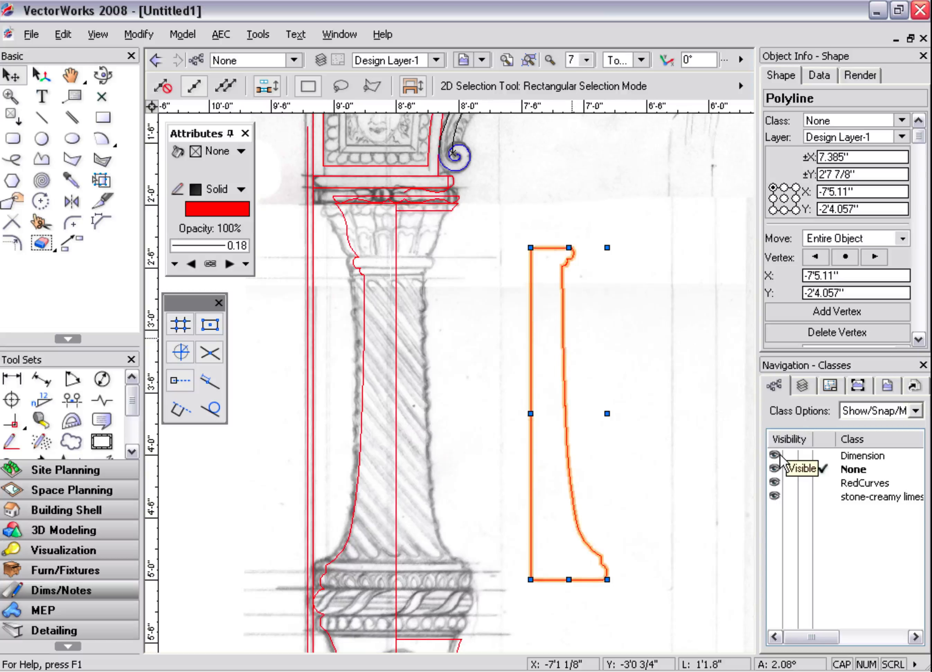
key("ctrl+z")
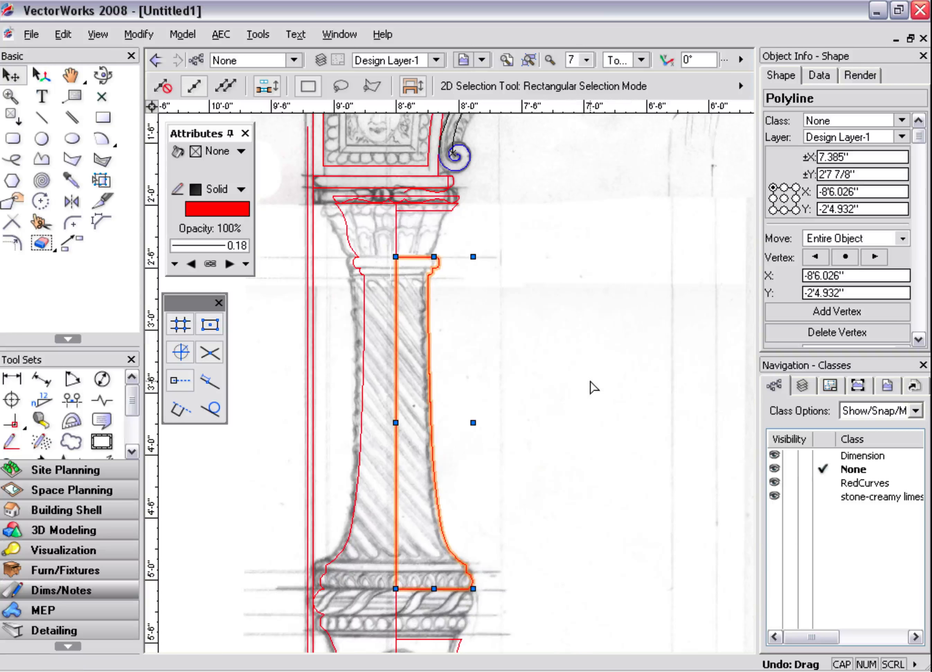
Copy the separated shaft profile and create a new design layer named Design Layer-2
left_click(63, 34)
left_click(97, 137)
left_click(803, 386)
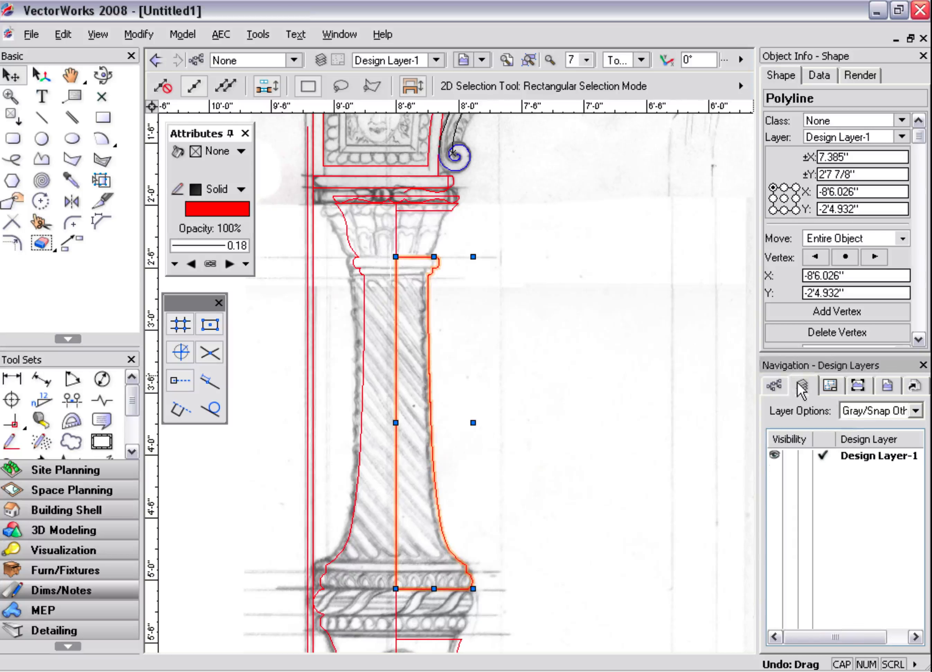
right_click(850, 483)
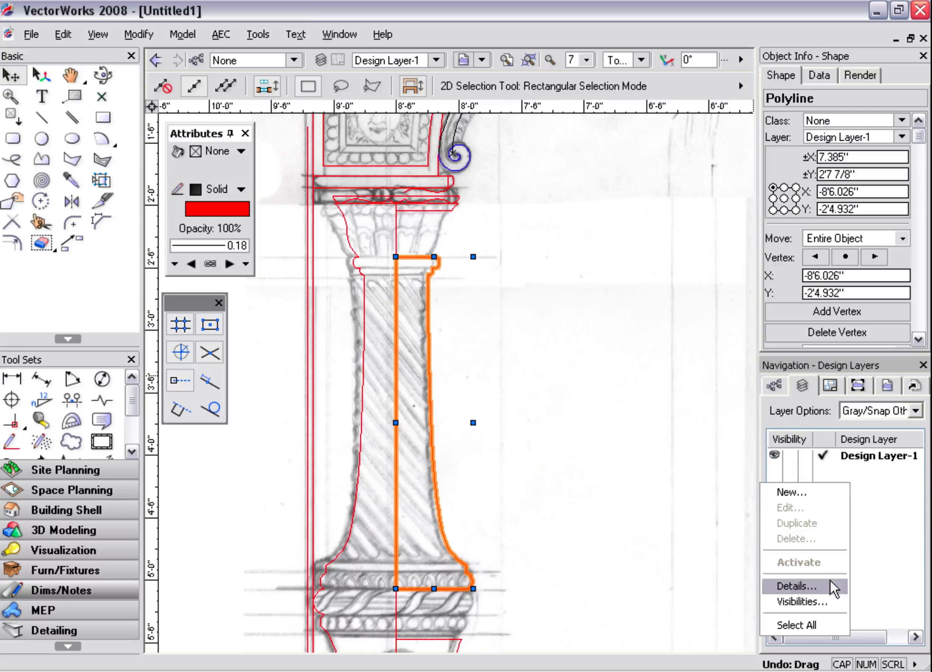
left_click(792, 492)
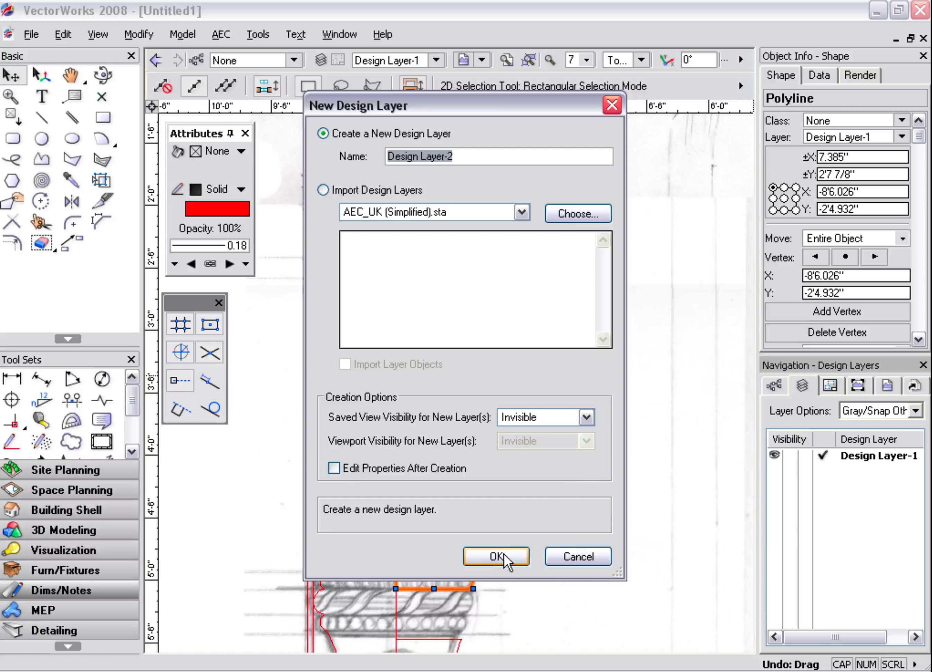
left_click(502, 556)
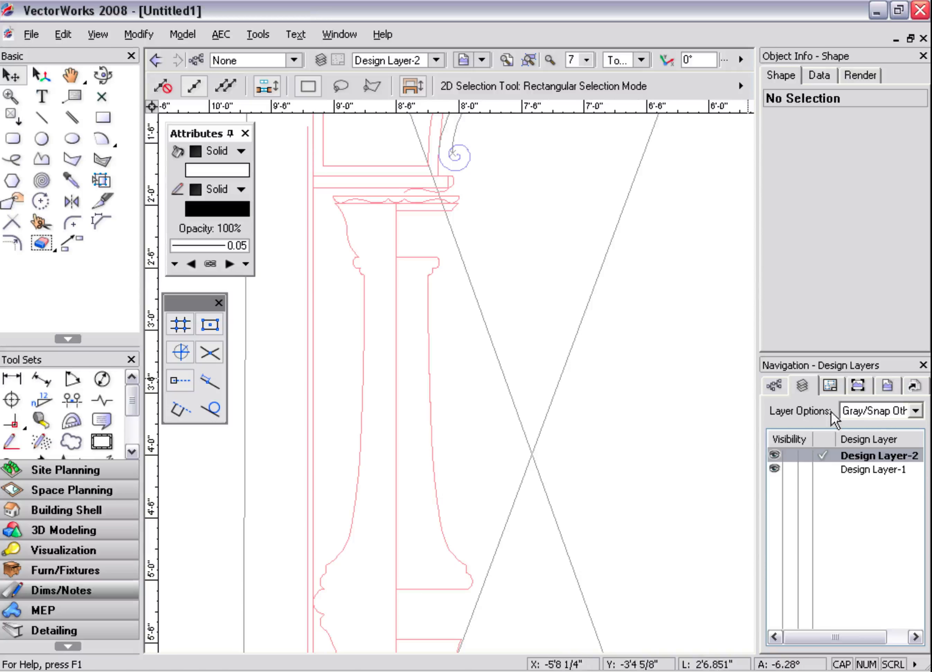
Set the layer options to Active Only and paste the shaft profile in place on Design Layer-2
left_click(873, 412)
left_click(870, 427)
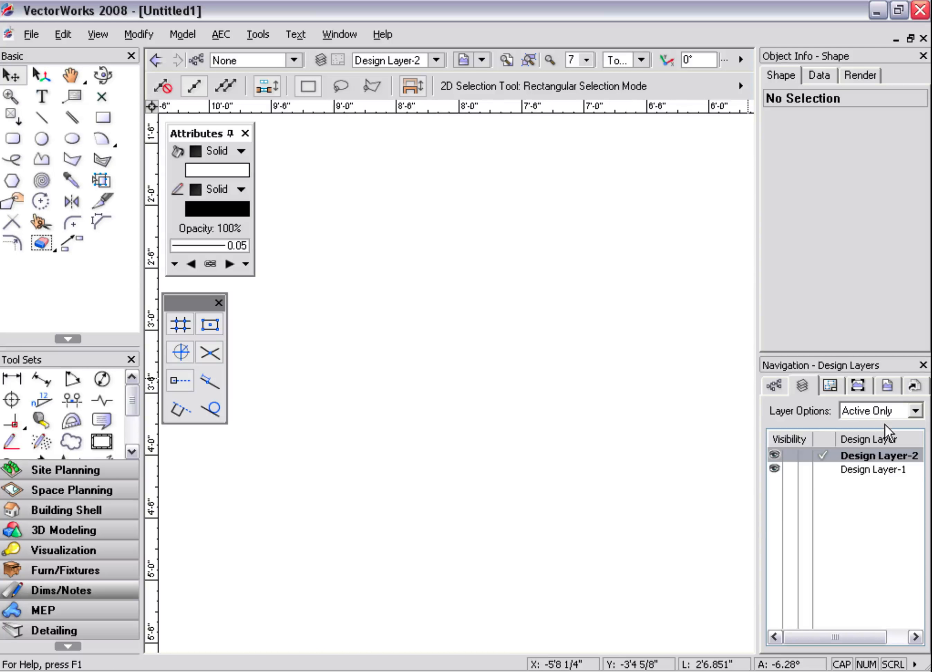
left_click(56, 33)
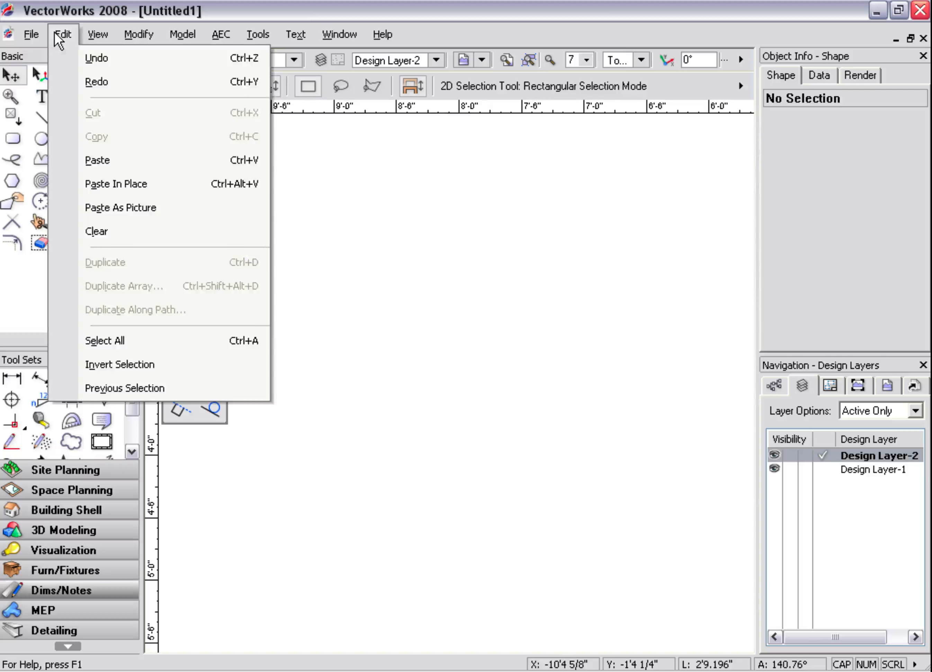
left_click(91, 183)
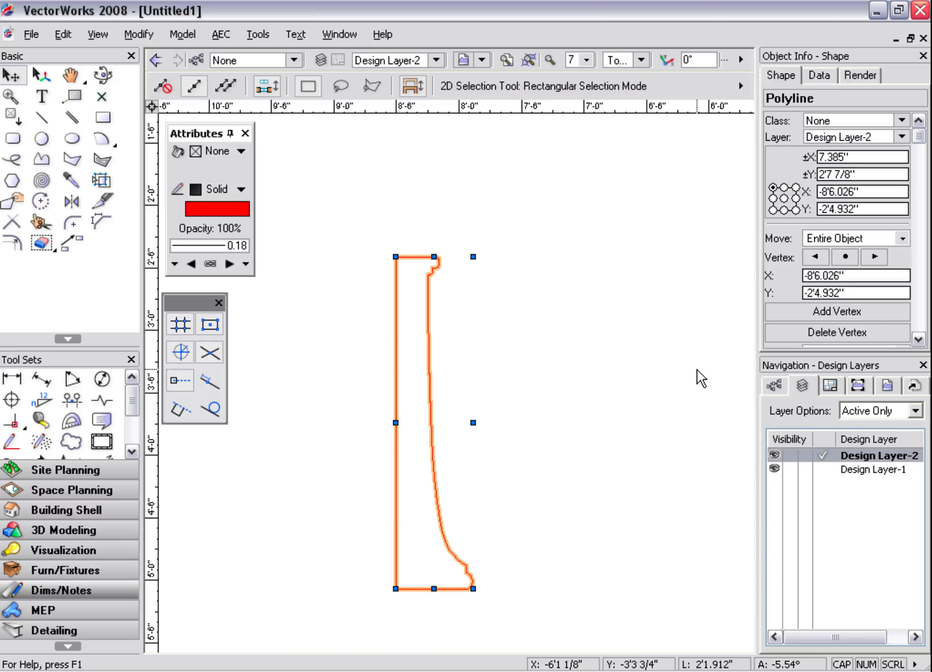
Return to Design Layer-1 and place 3D loci on the shaft's centre line at the upper and lower ends of the spiral fluting
key("ctrl+Down")
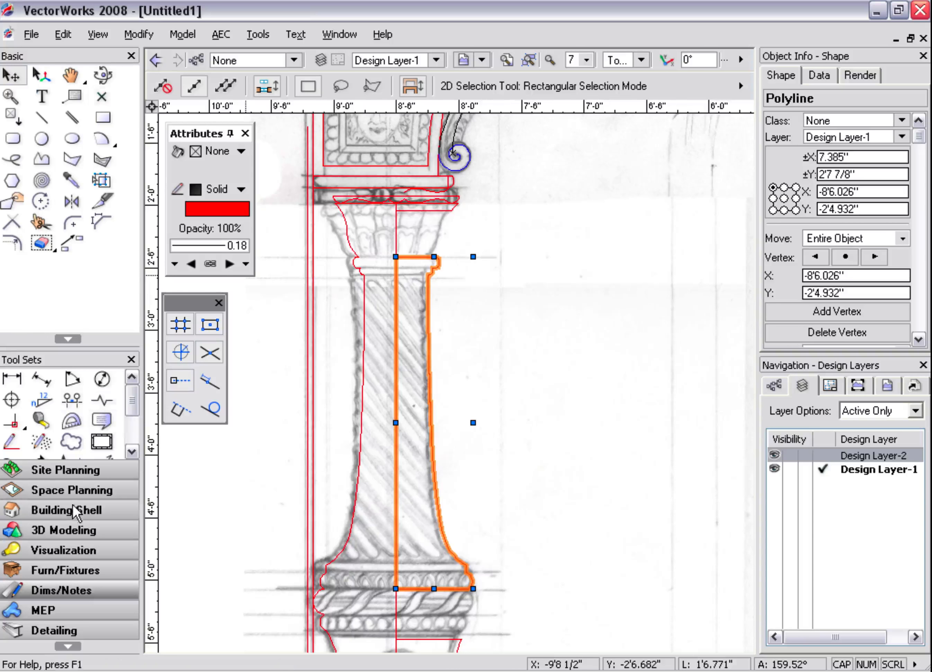
left_click(71, 530)
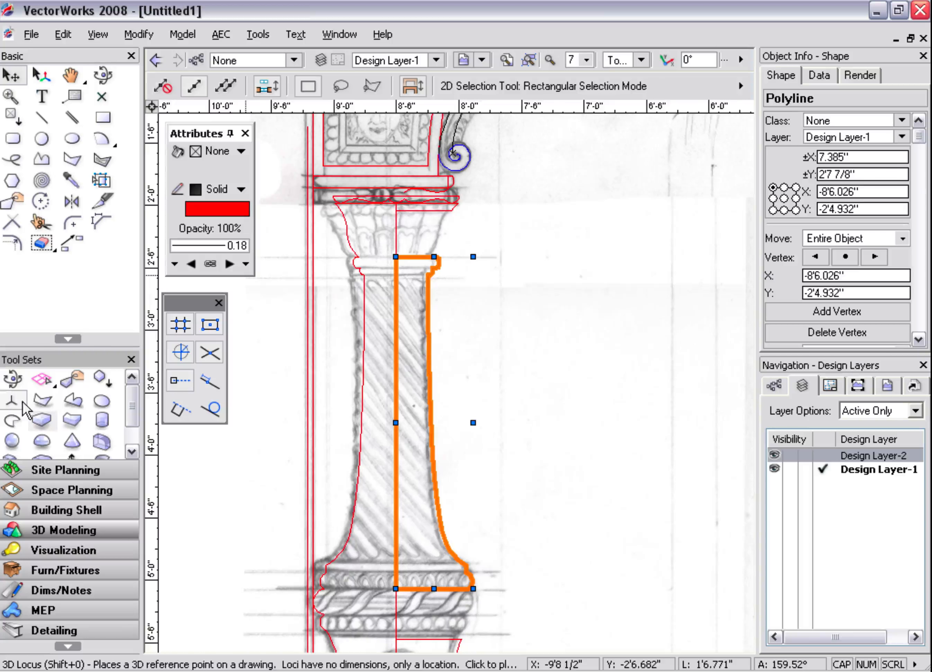
left_click(12, 399)
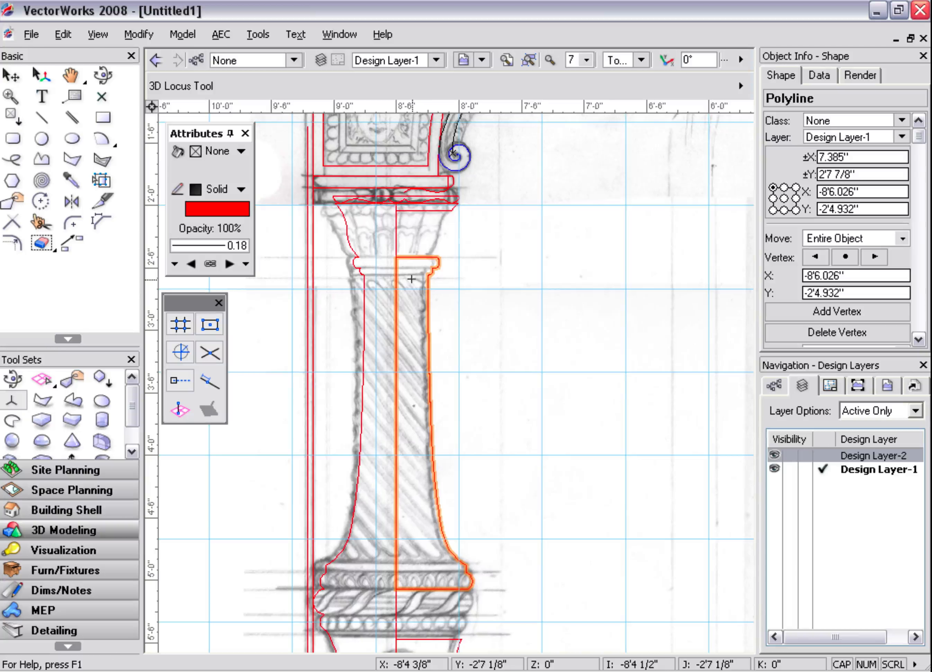
left_click(395, 281)
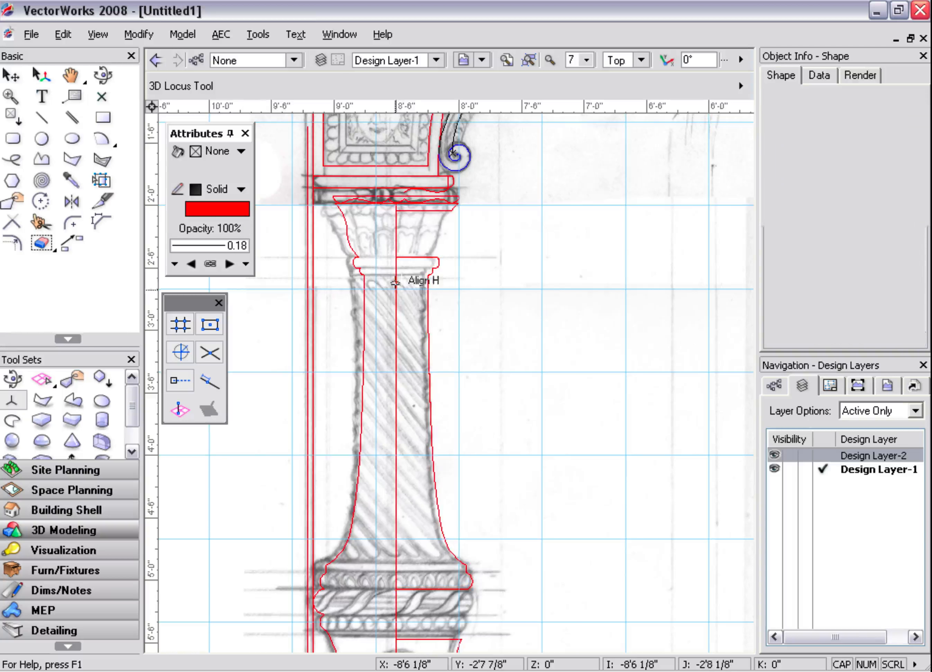
left_click(396, 554)
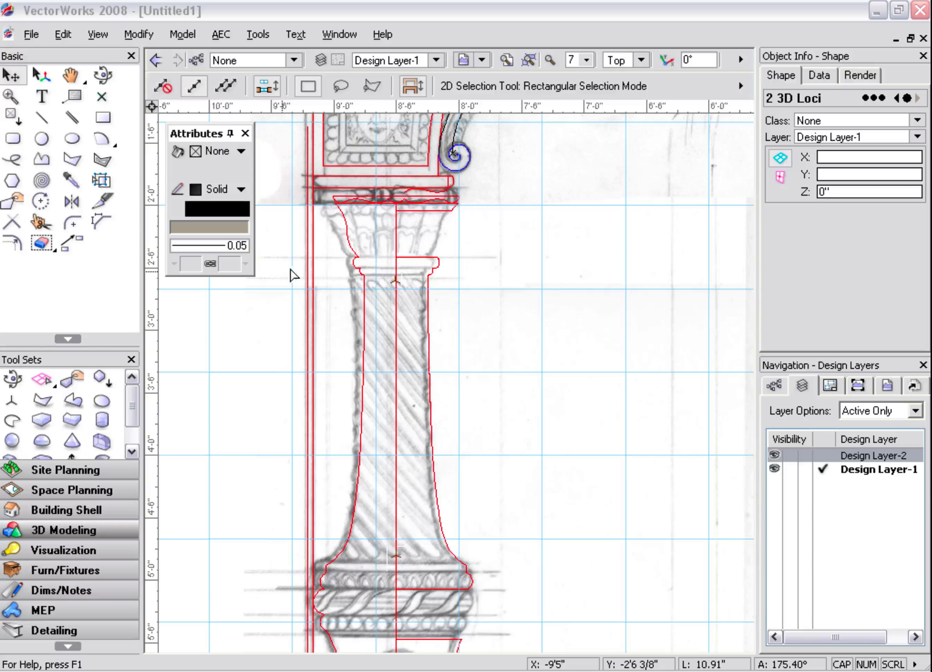
Select the two 3D loci at the ends of the spiral fluting and reassign them to Design Layer-2
left_click(240, 319)
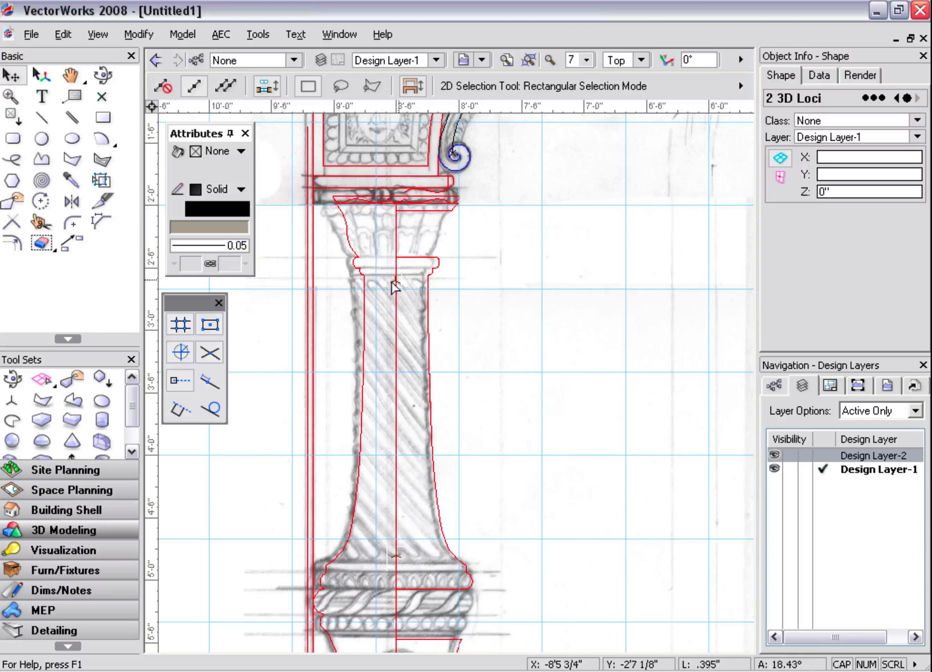
left_click_drag(539, 270, 447, 289)
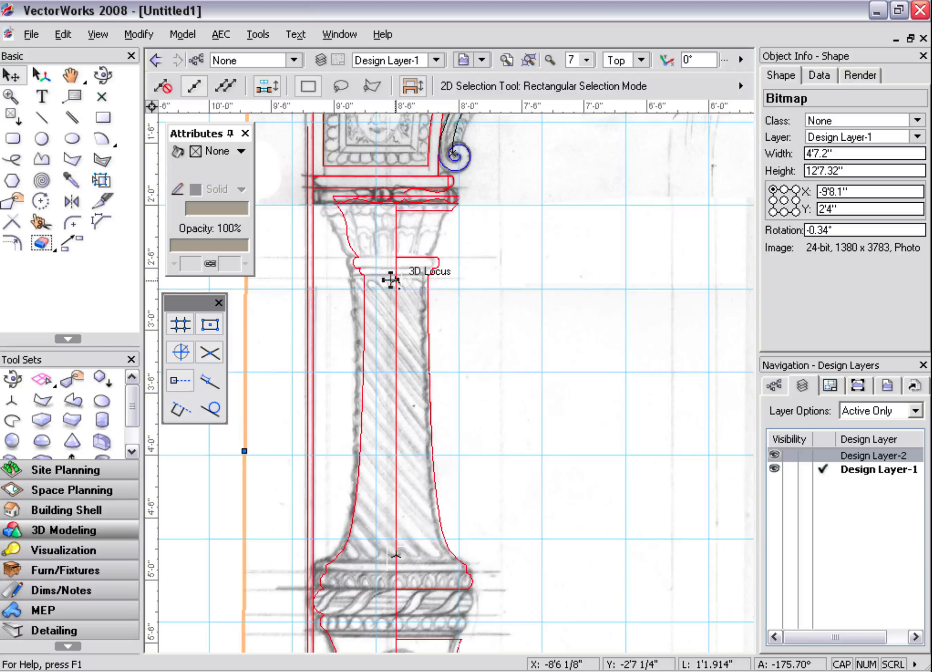
left_click(391, 280)
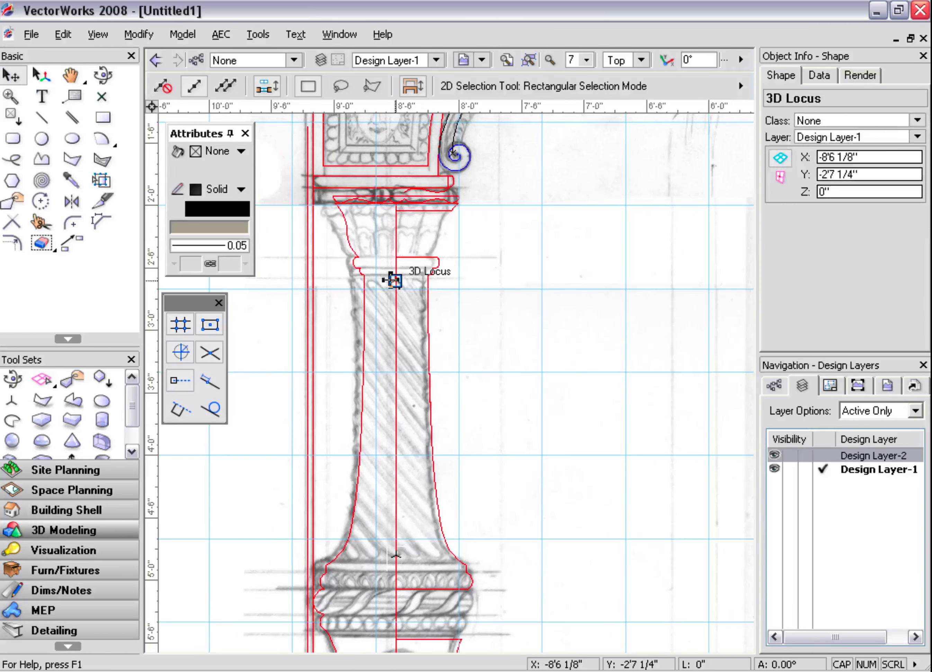
left_click(396, 559)
left_click(396, 556)
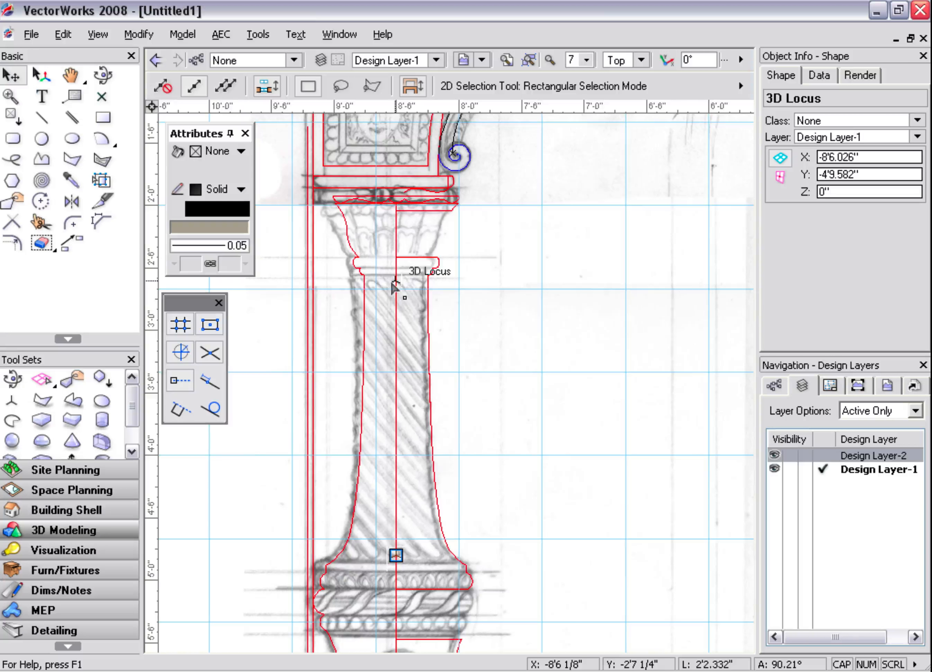
left_click(395, 281, "shift")
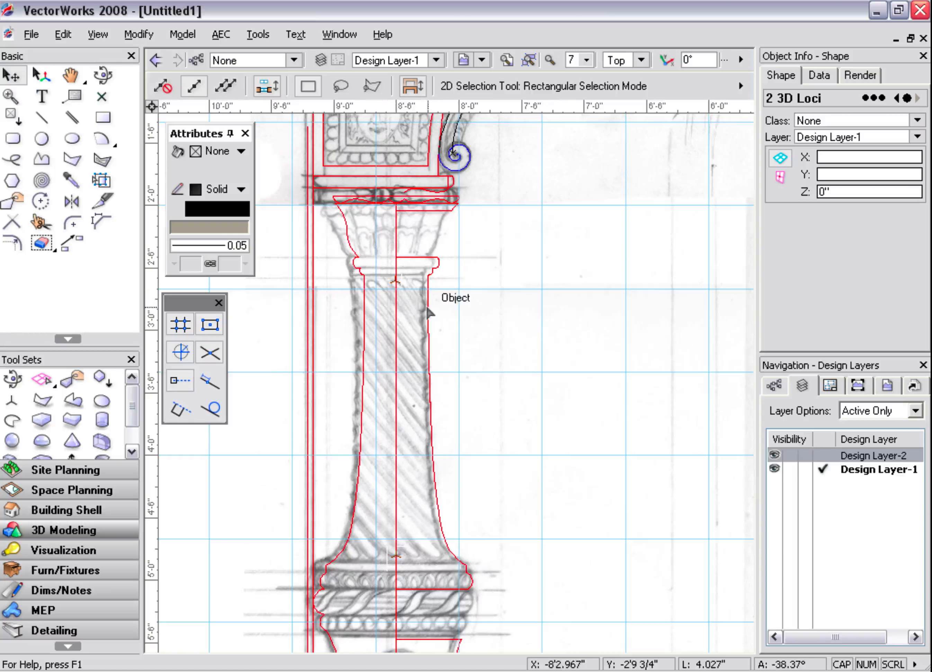
left_click(828, 135)
left_click(830, 163)
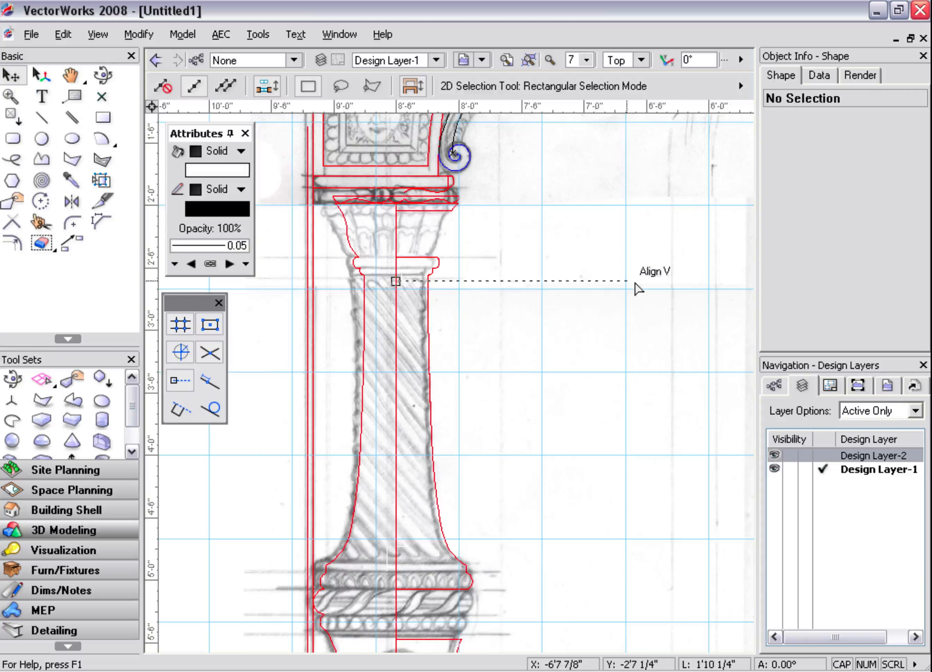
Make Design Layer-2 the active layer and clear the selection
left_click(591, 270)
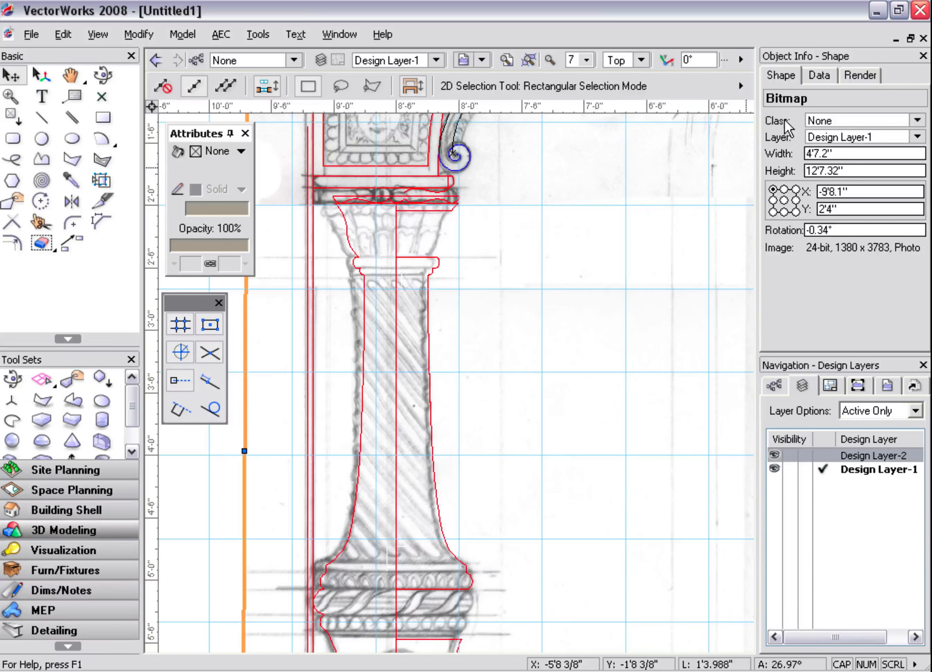
left_click(436, 60)
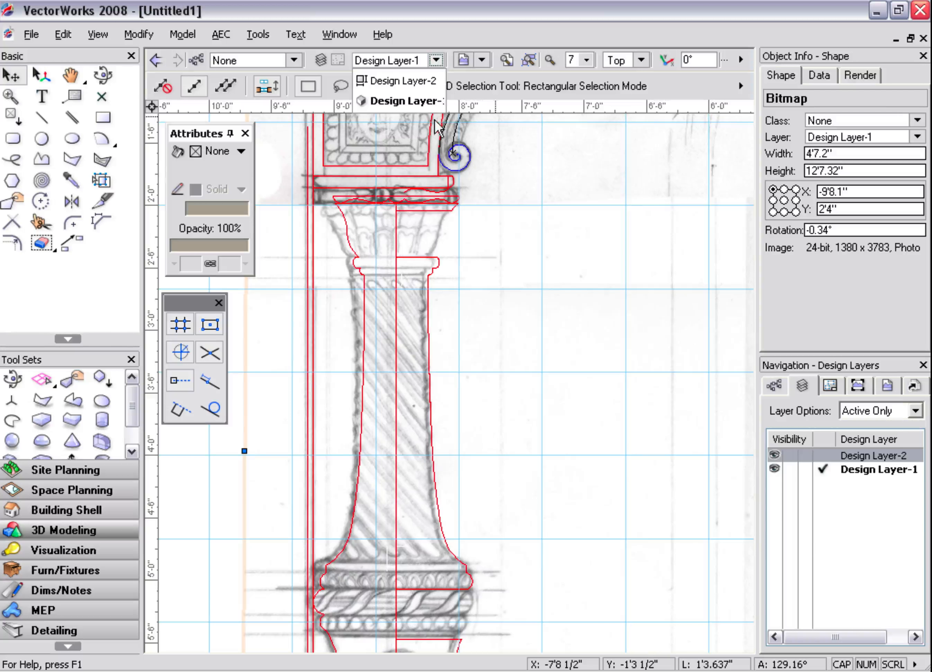
left_click(407, 78)
left_click(530, 379)
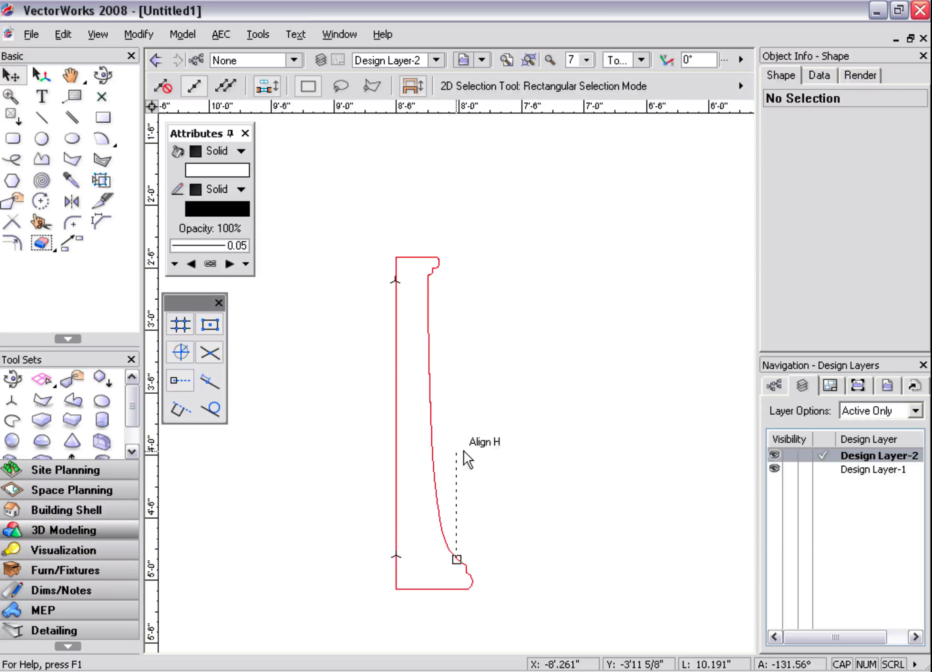
Give the shaft profile polyline a Solid fill
left_click(433, 454)
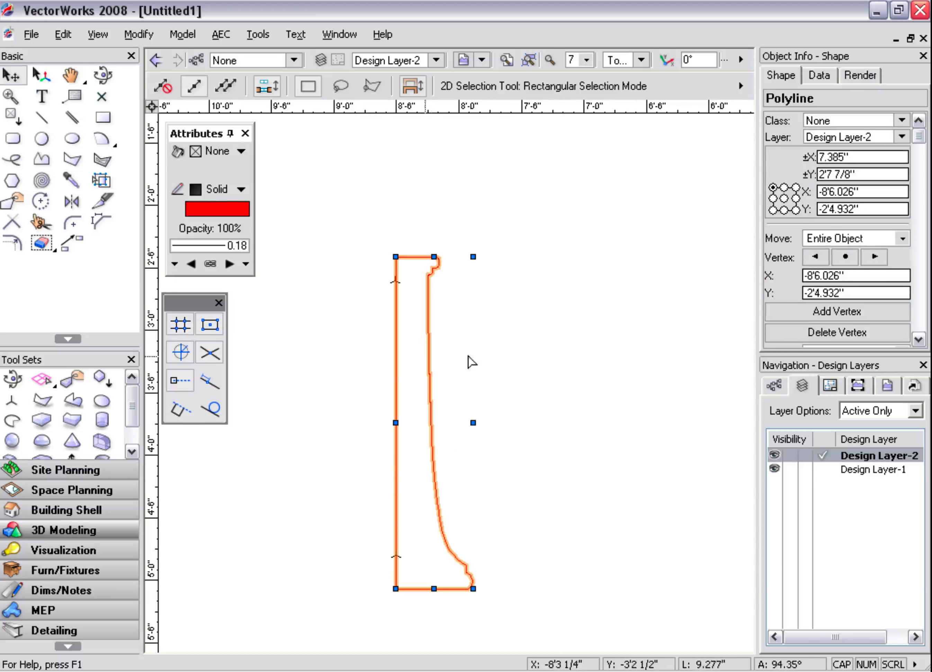
left_click(212, 152)
left_click(238, 186)
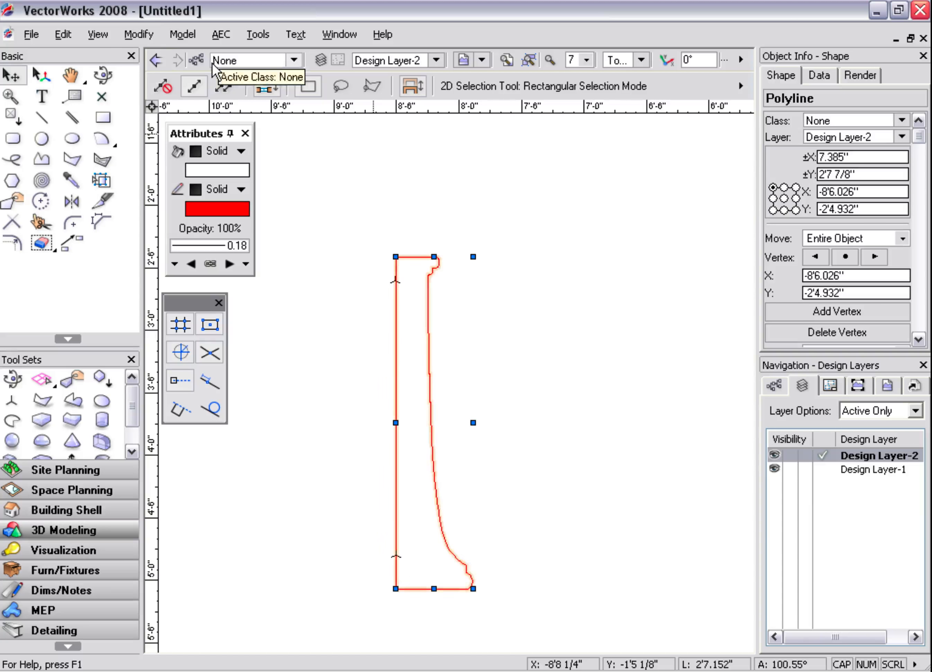
left_click(138, 34)
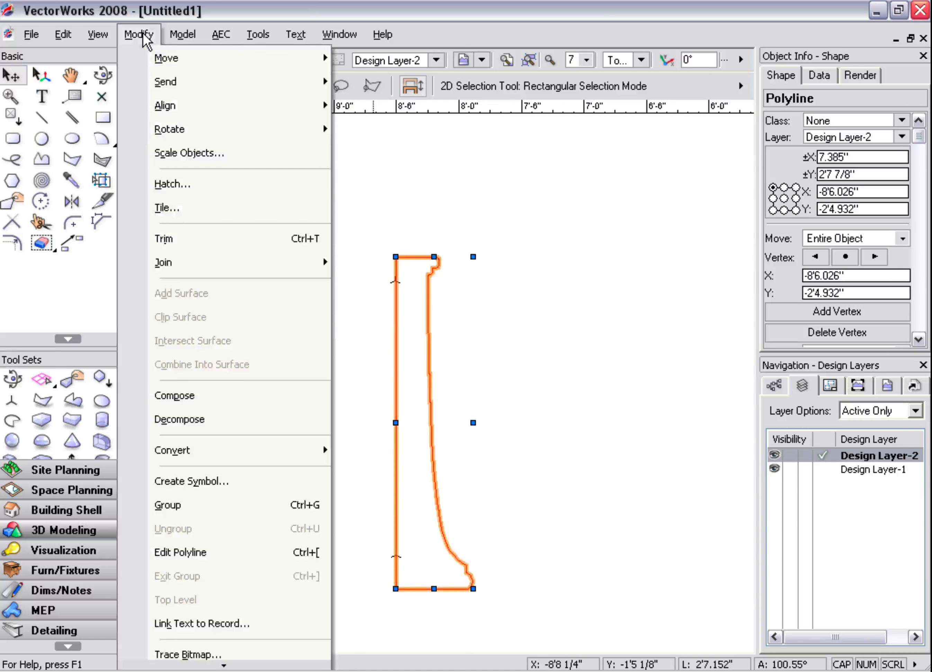
left_click(443, 525)
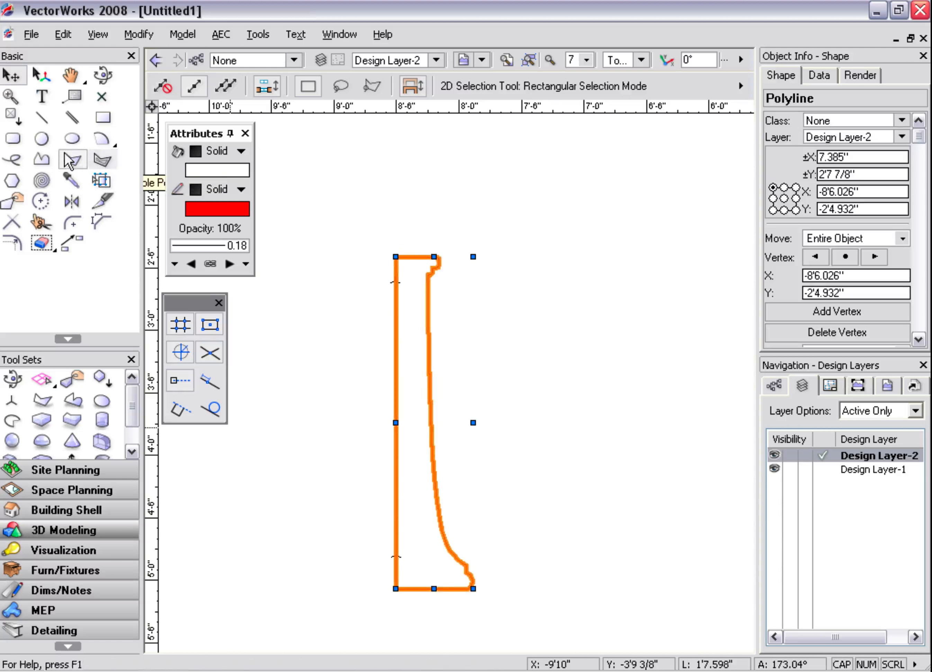
left_click(40, 118)
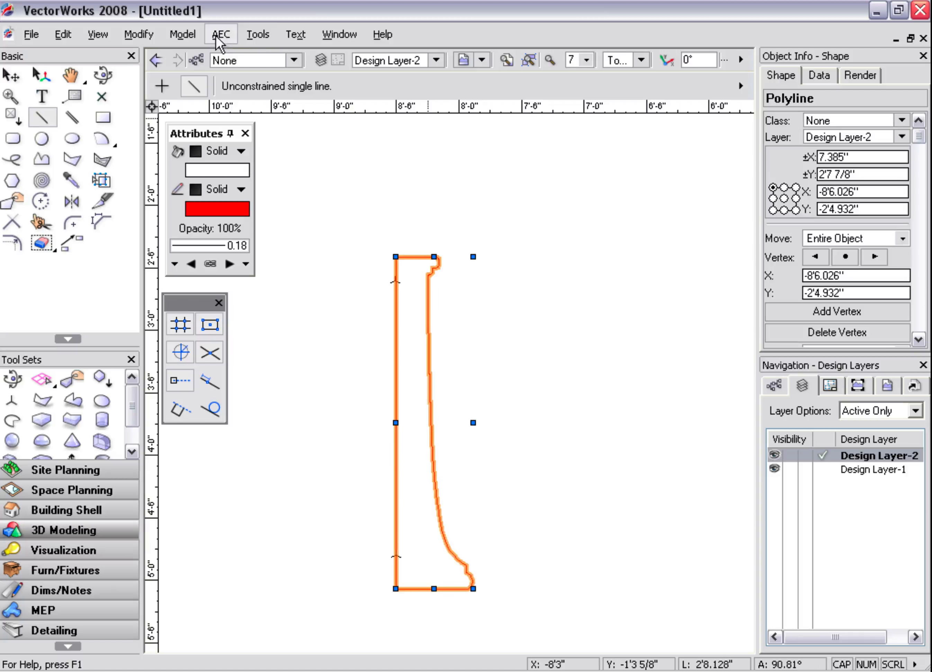
left_click(294, 35)
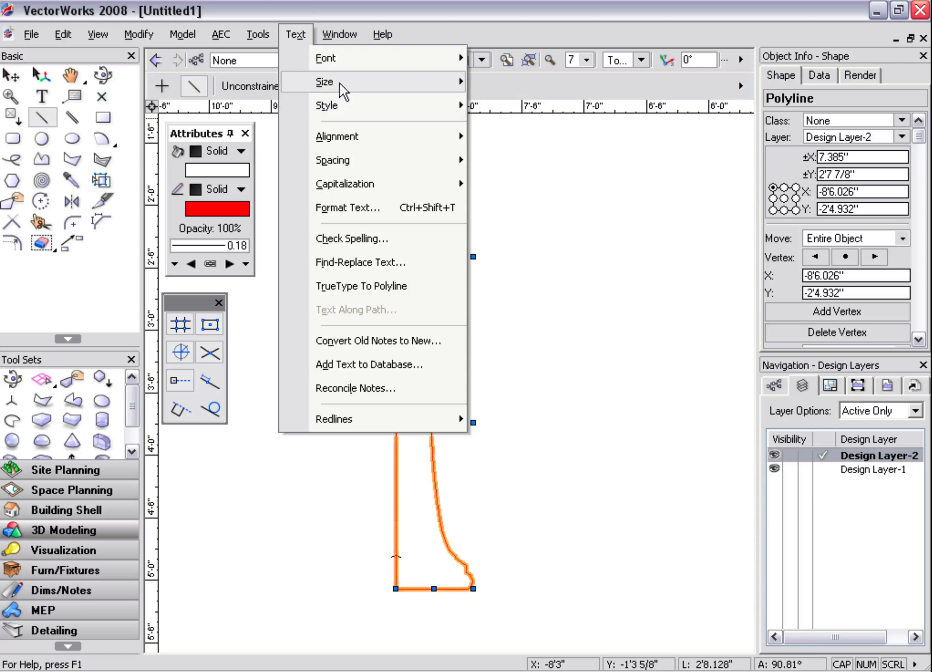
mouse_move(343, 89)
left_click(513, 138)
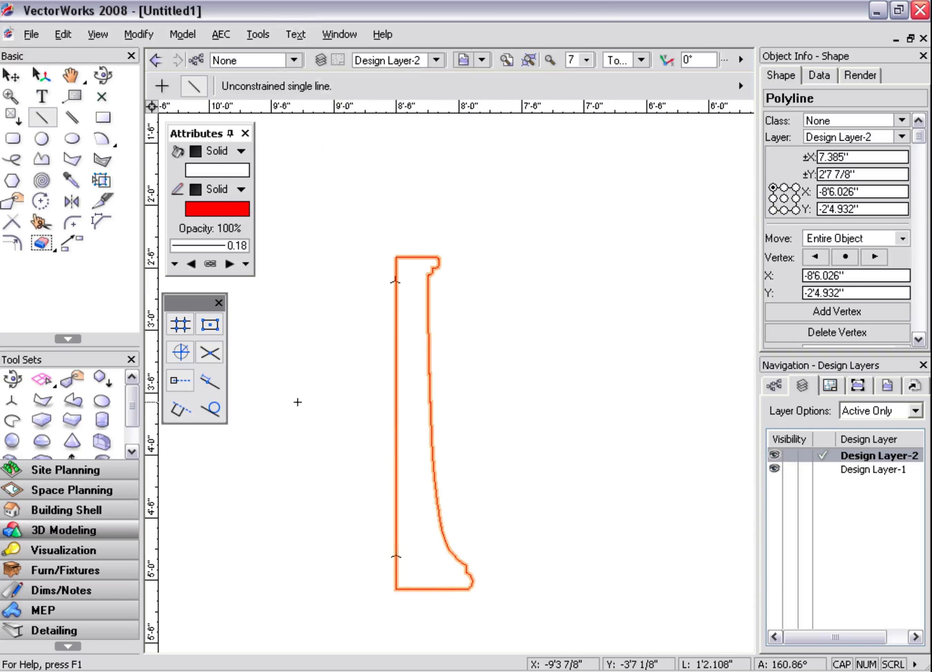
Dimension the vertical distance between the two 3D loci on the shaft's centre line, and delete the dimension
left_click(43, 592)
left_click(11, 378)
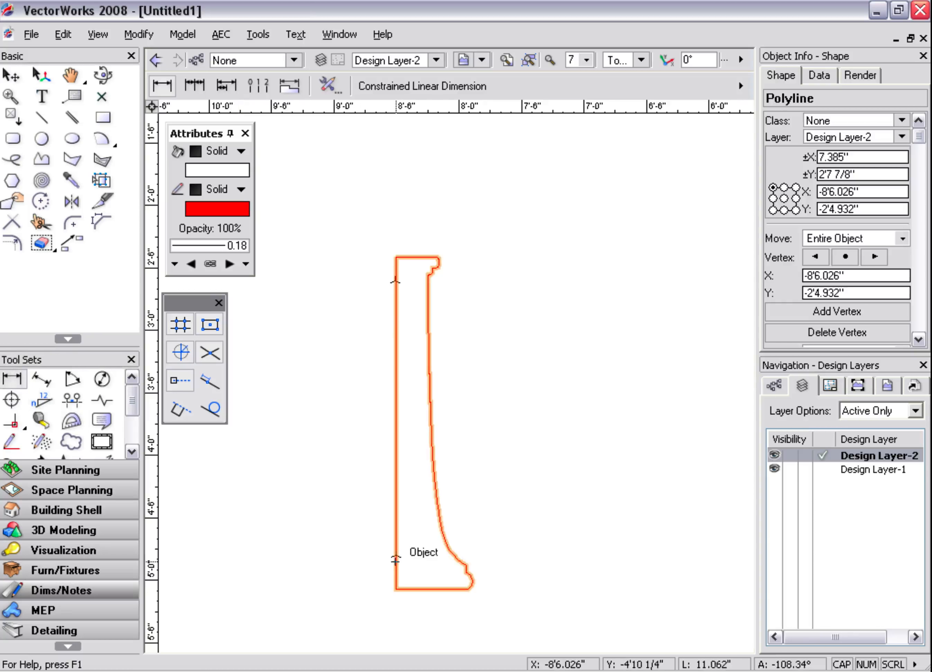
left_click(396, 557)
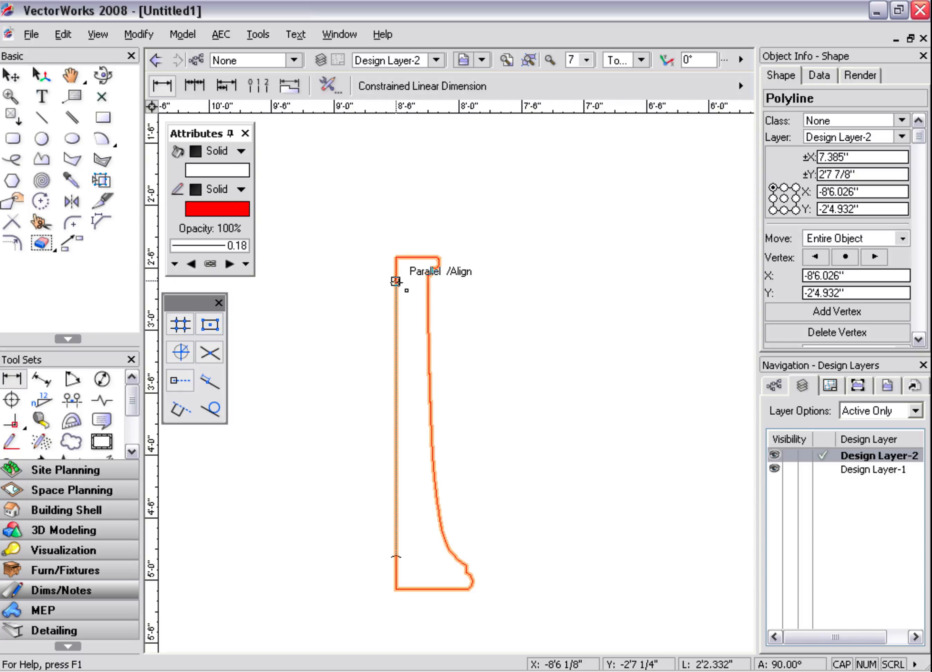
left_click(396, 281)
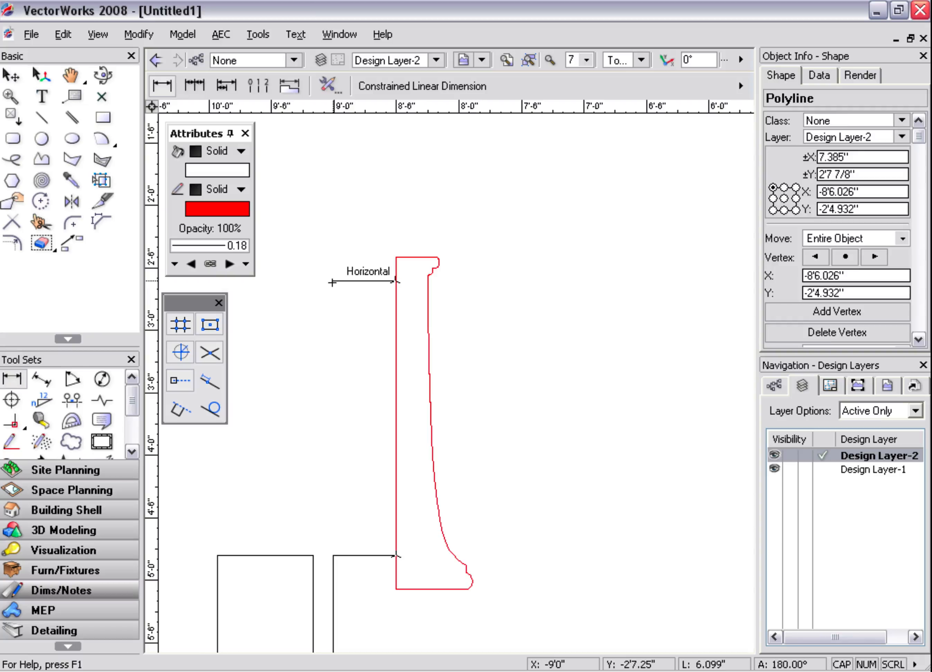
left_click(332, 282)
scroll(356, 488, "down", 1)
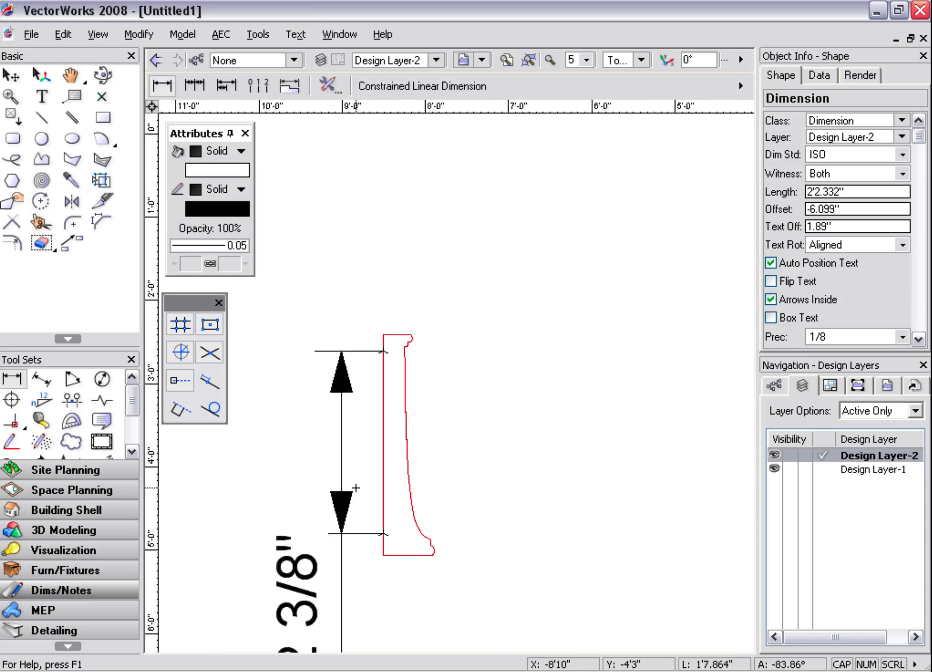
scroll(356, 488, "down", 2)
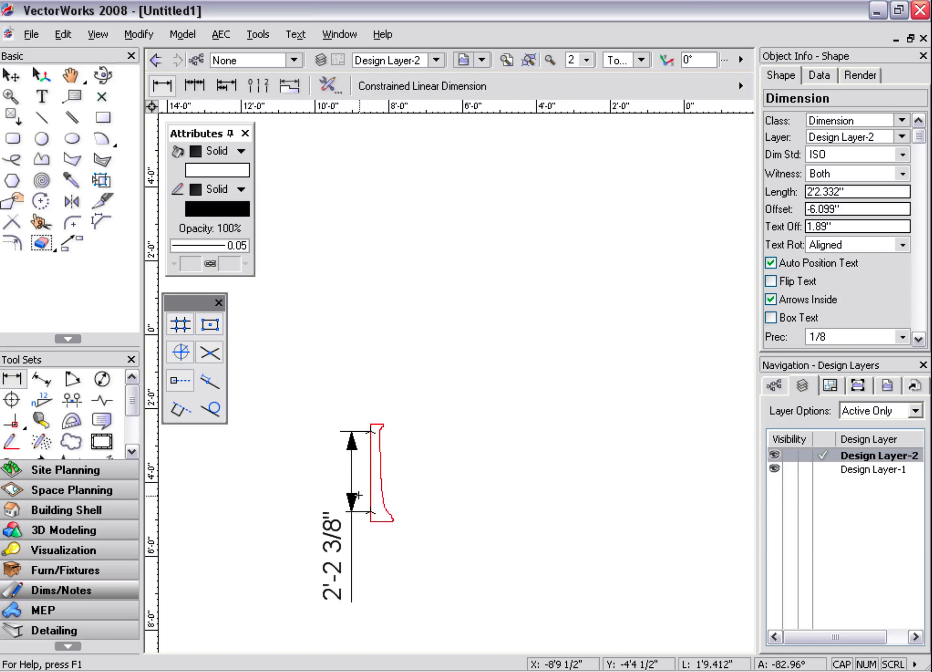
left_click(11, 74)
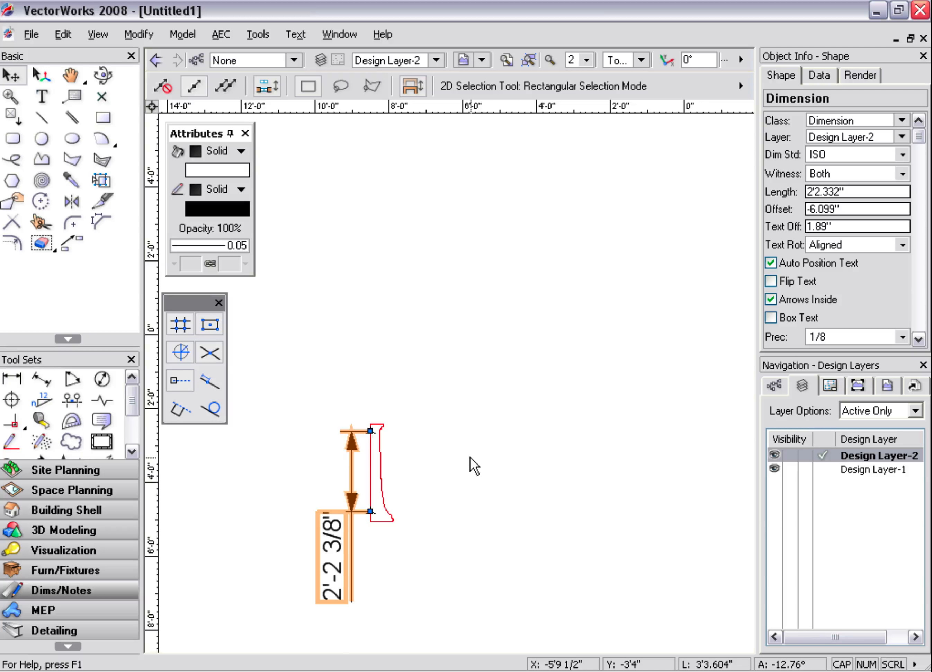
key("Delete")
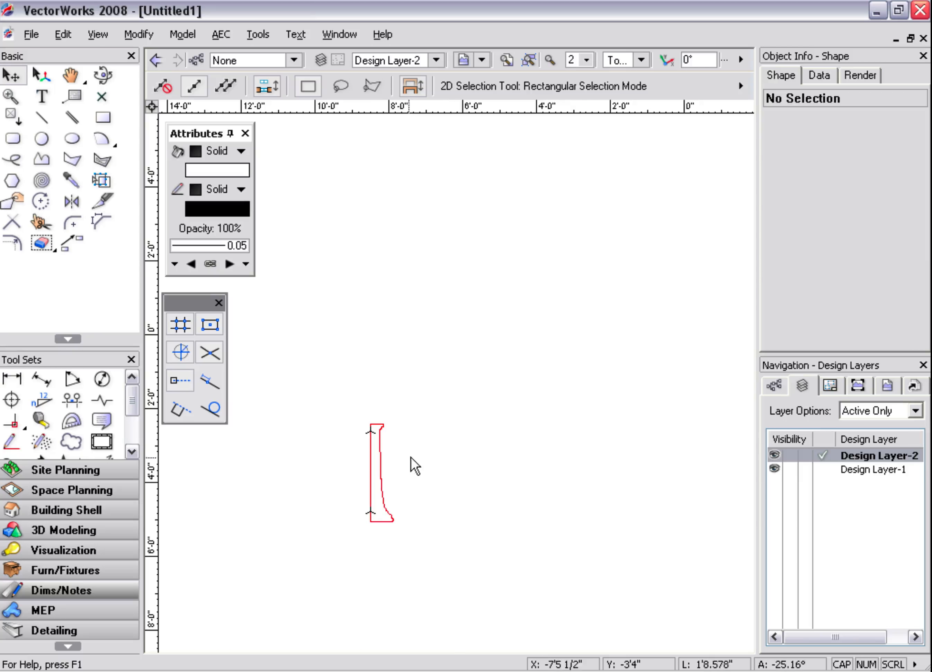
Place a 2D locus at the midpoint of the shaft profile's straight centre-line edge
scroll(374, 465, "up", 3)
scroll(389, 473, "up", 2)
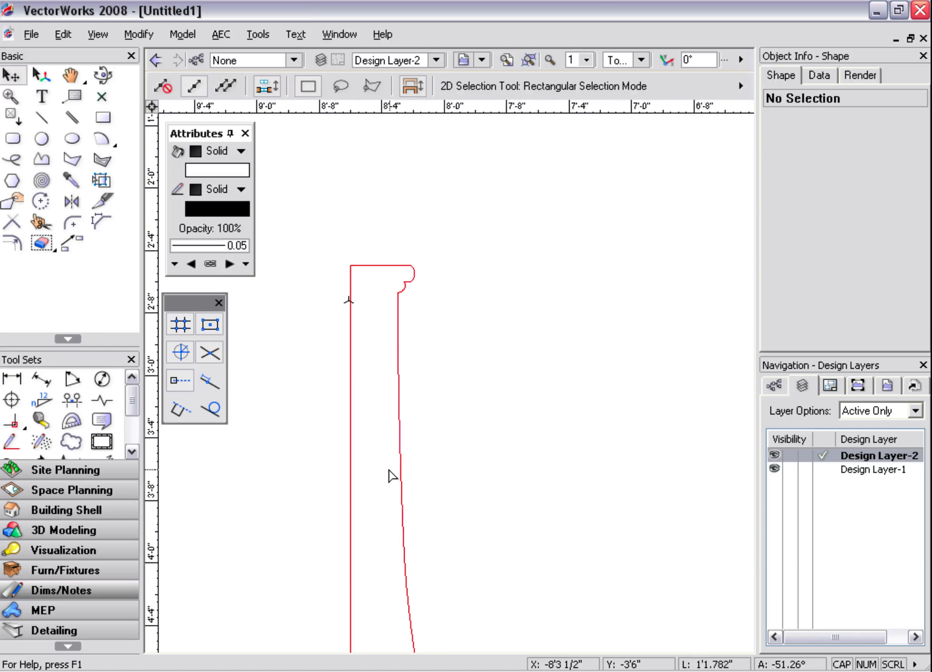
middle_click_drag(405, 420, 434, 303)
left_click(426, 297)
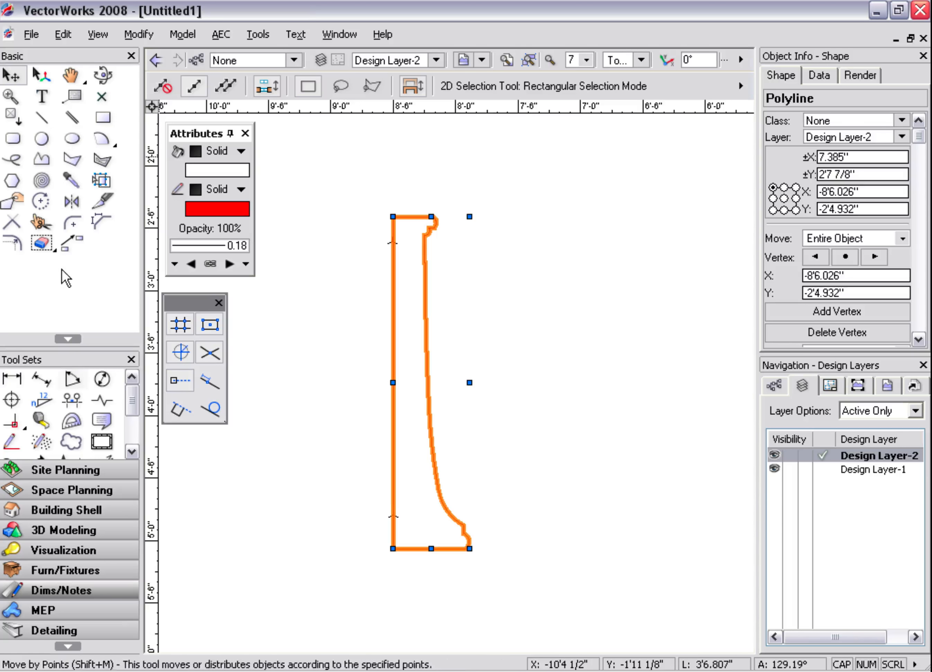
left_click(102, 96)
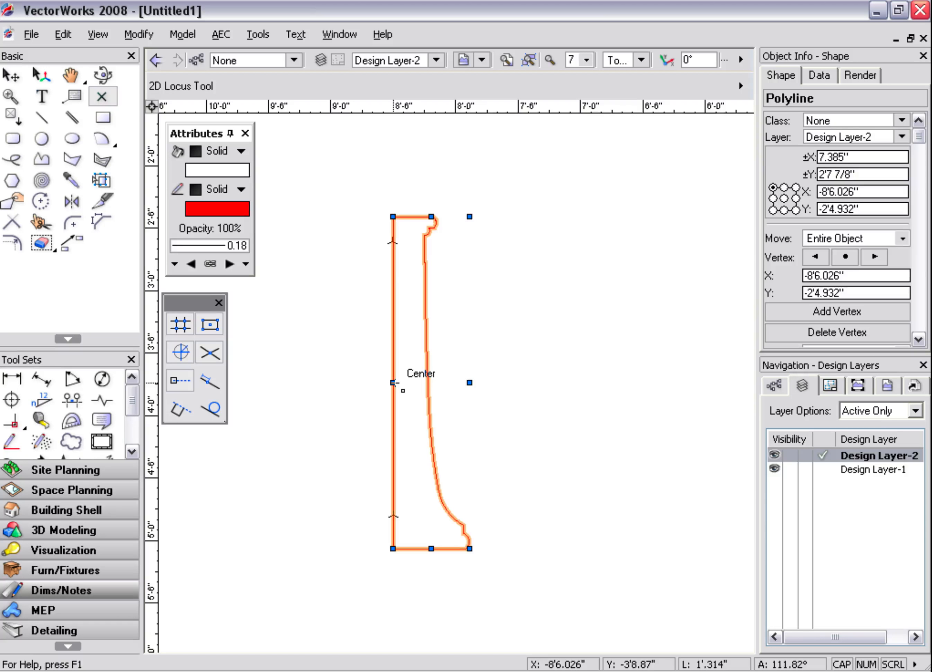
left_click(394, 382)
left_click(11, 75)
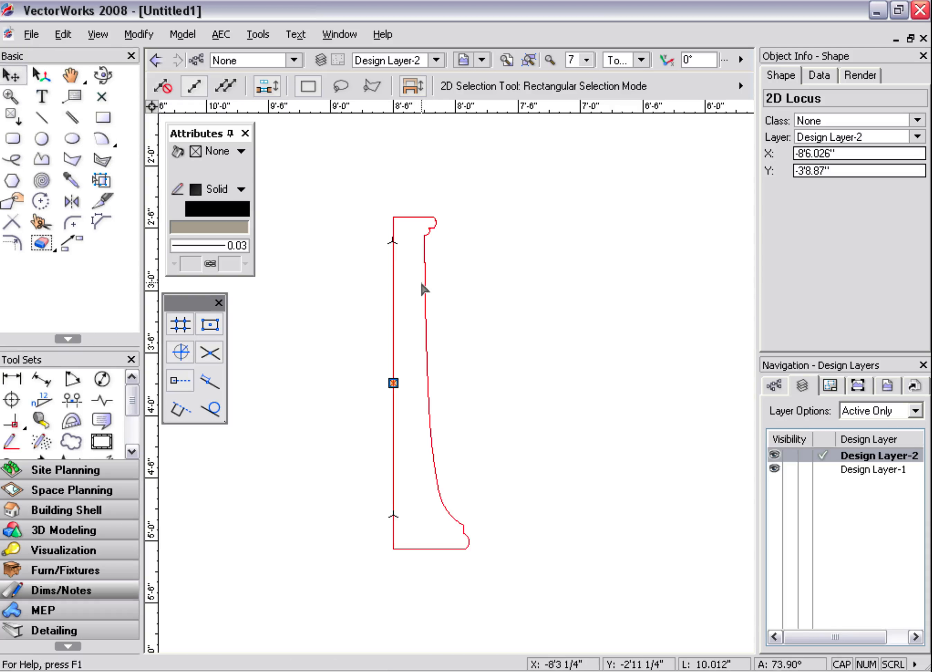
Sweep the shaft profile around the 2D locus with a 360° arc angle, 5.63° segment angle and 0" pitch
left_click(428, 291, "shift")
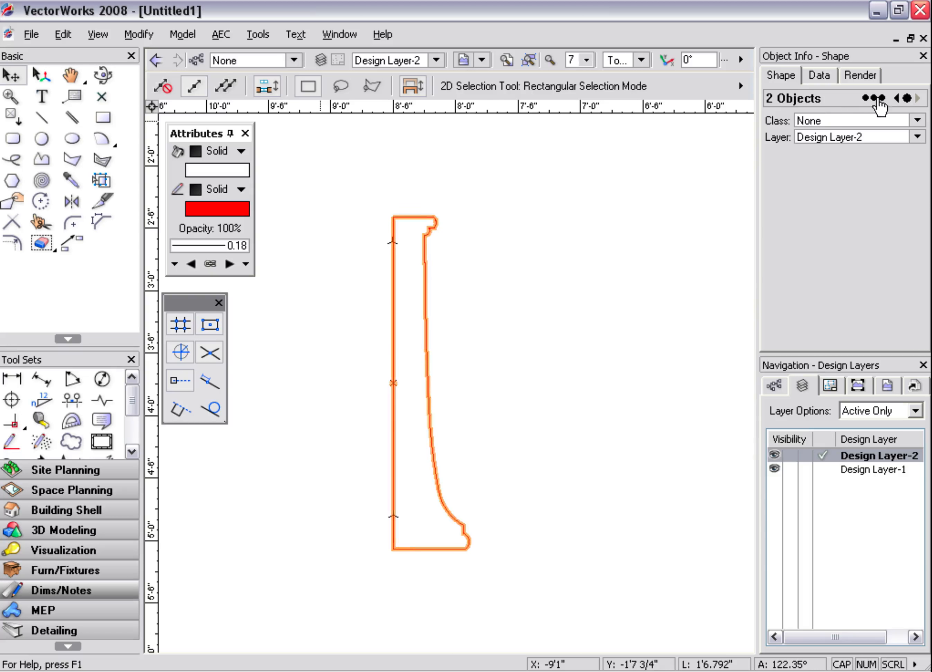
left_click(902, 98)
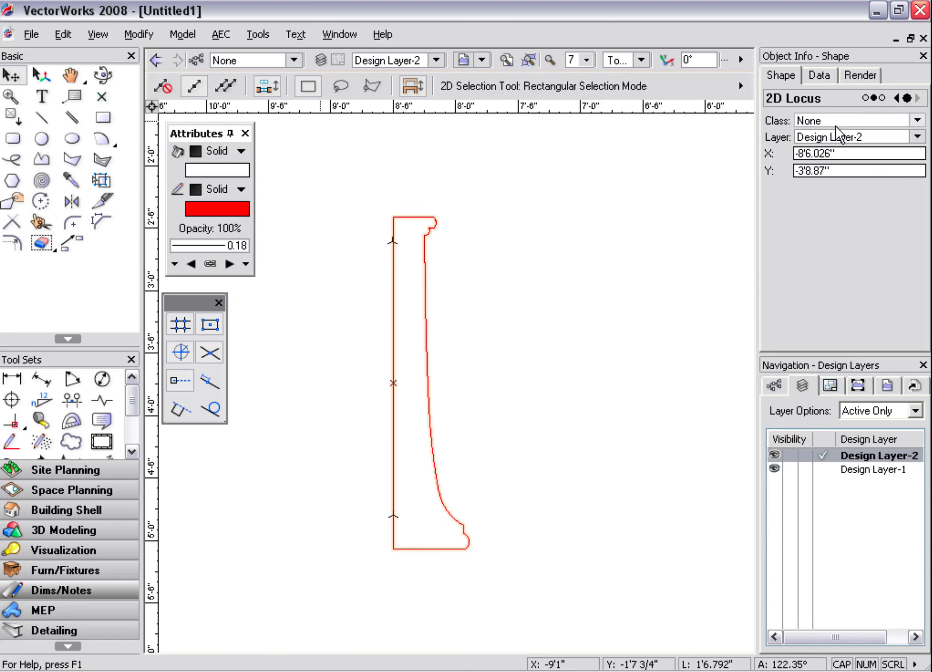
left_click(897, 99)
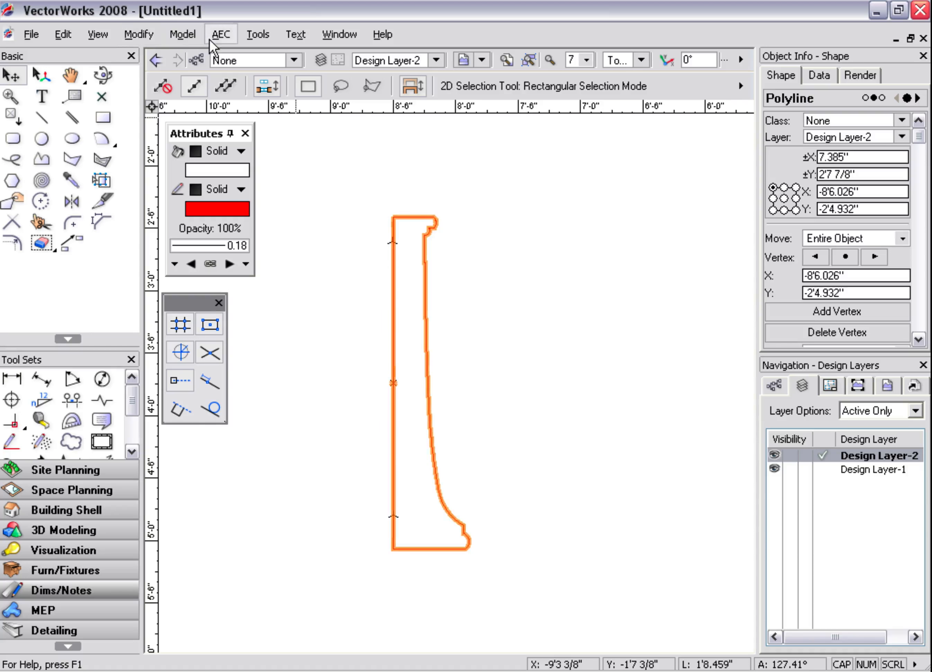
left_click(182, 34)
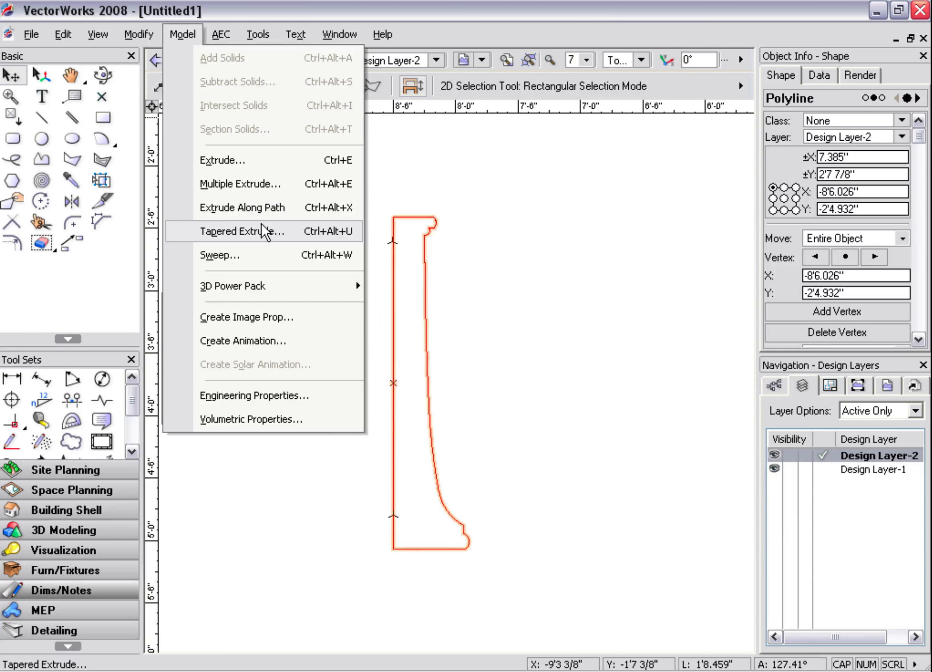
left_click(236, 257)
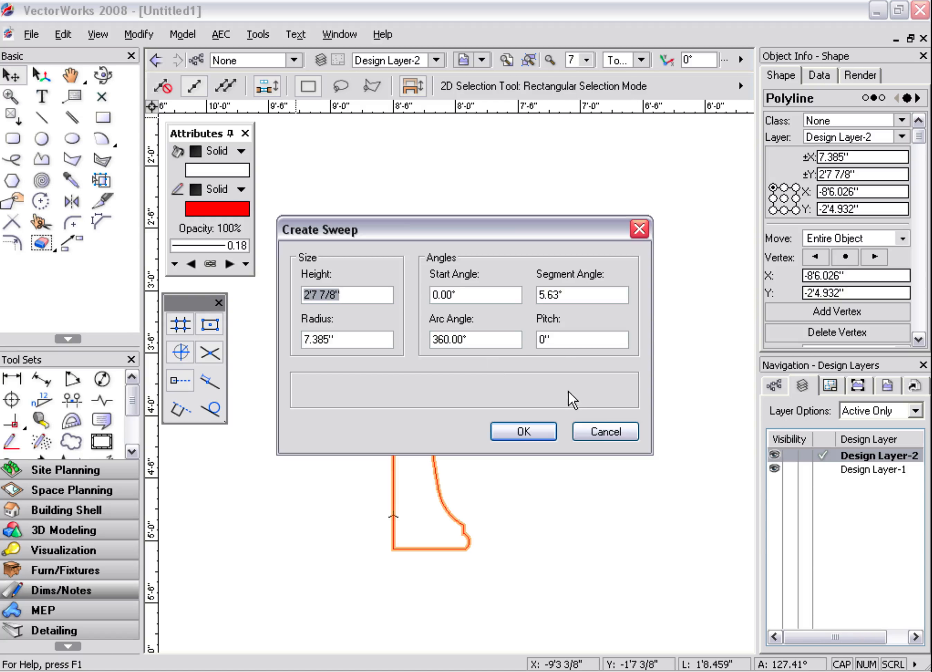
left_click(531, 436)
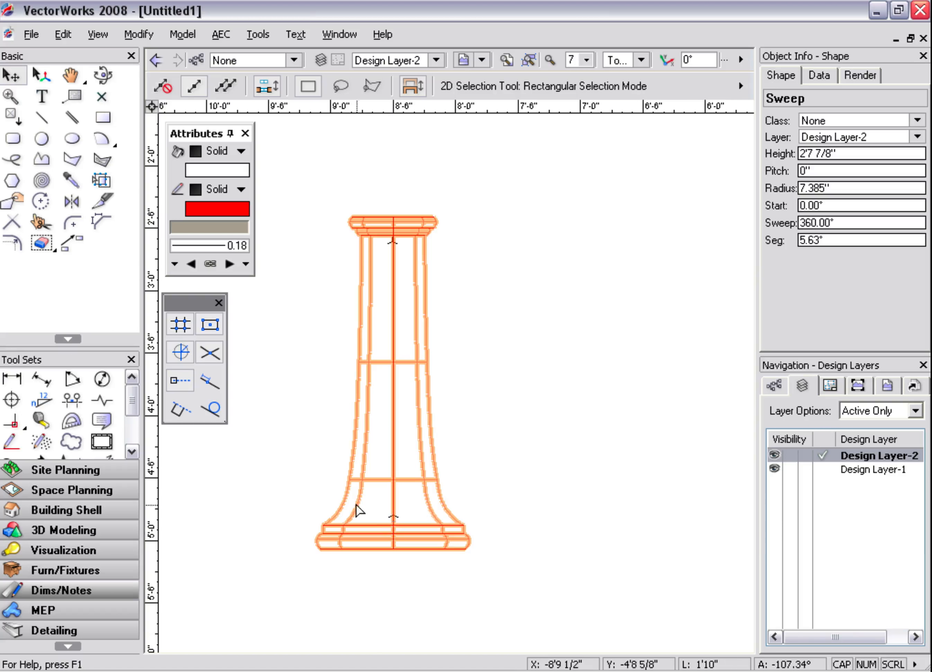
Draw a horizontal line about 7.35" long in plan view, from the 3D locus at the shaft's centre to its outer edge
left_click(42, 117)
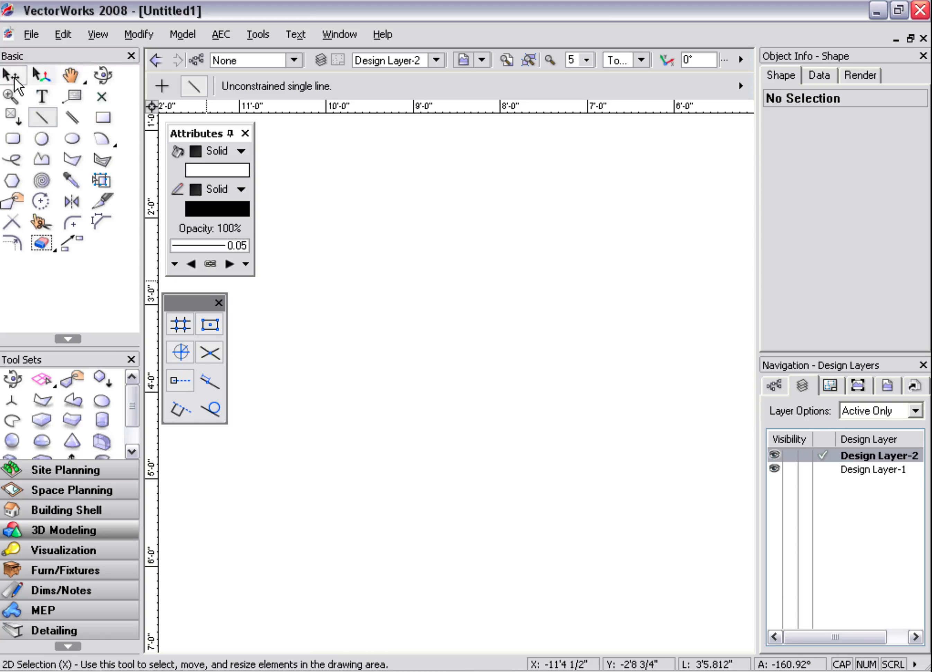
left_click(530, 60)
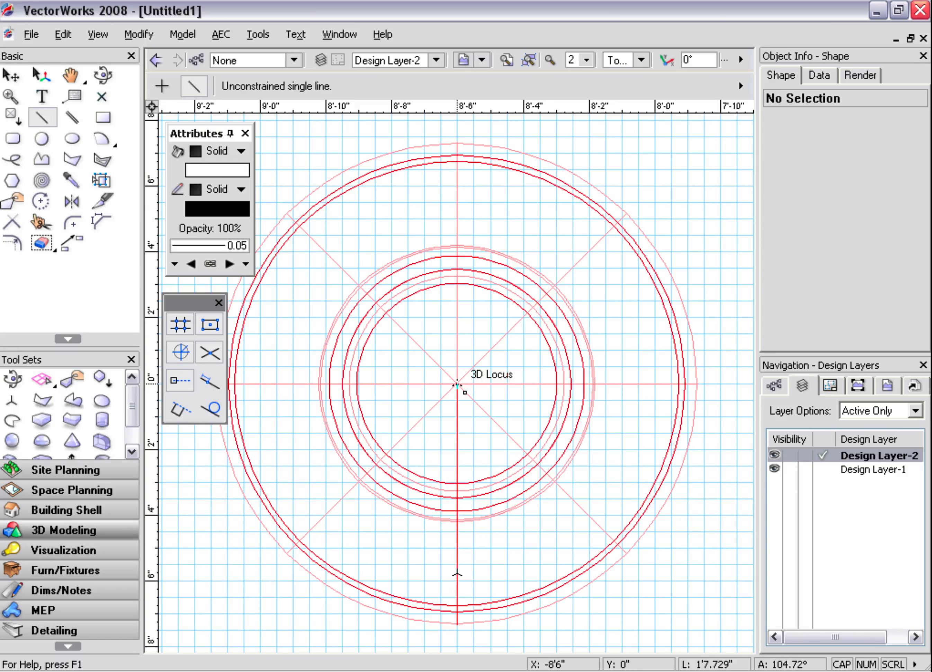
left_click(458, 385)
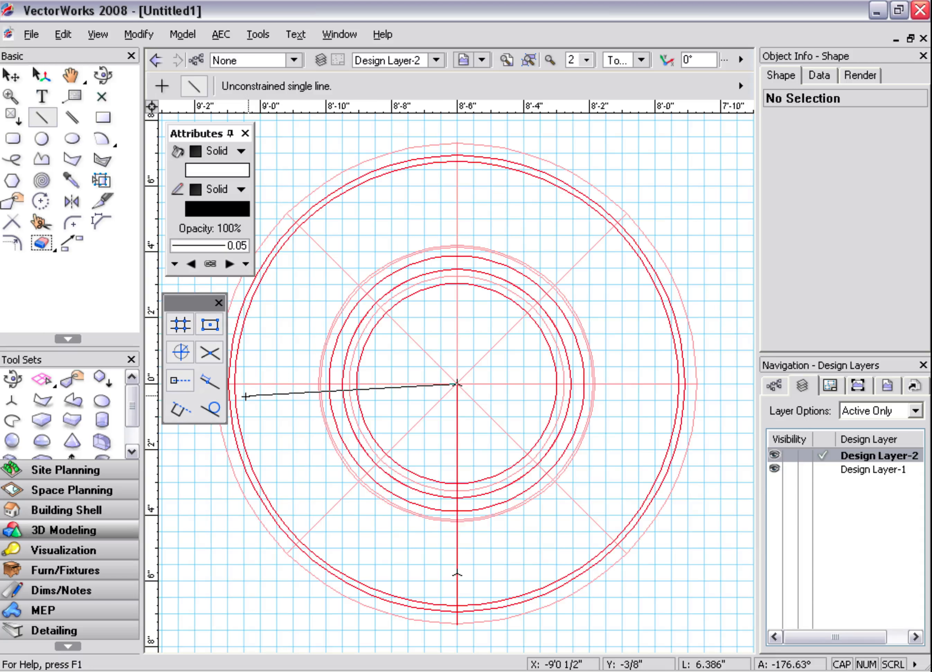
middle_click_drag(246, 396, 377, 400)
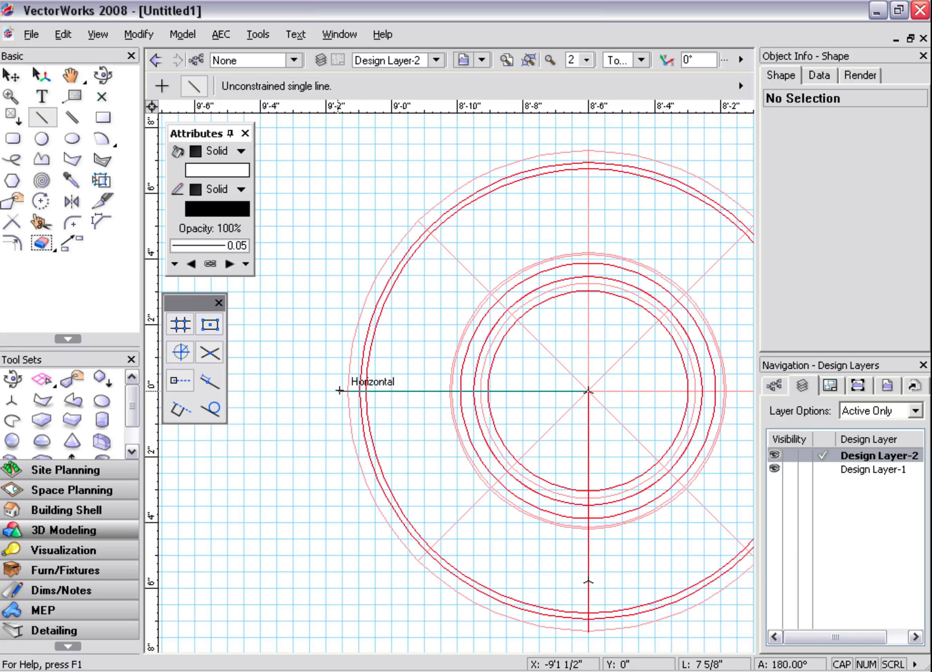
left_click(345, 389)
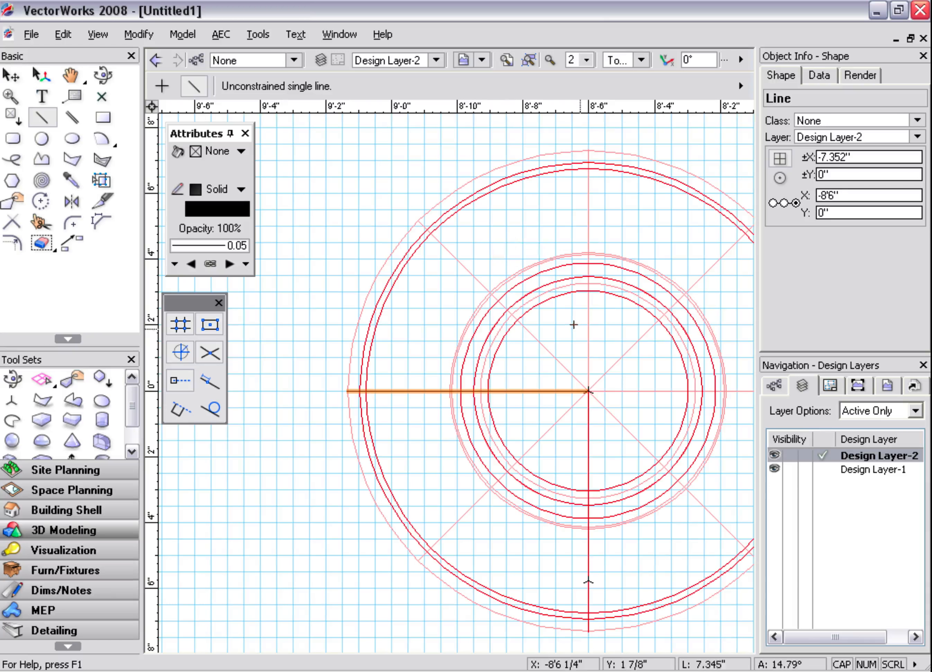
In Front view, move the horizontal line down to the lower 3D locus on the shaft's centre line
scroll(554, 346, "down", 1)
mouse_move(577, 376)
middle_mouse_down()
mouse_move(504, 364)
mouse_move(438, 368)
middle_mouse_up()
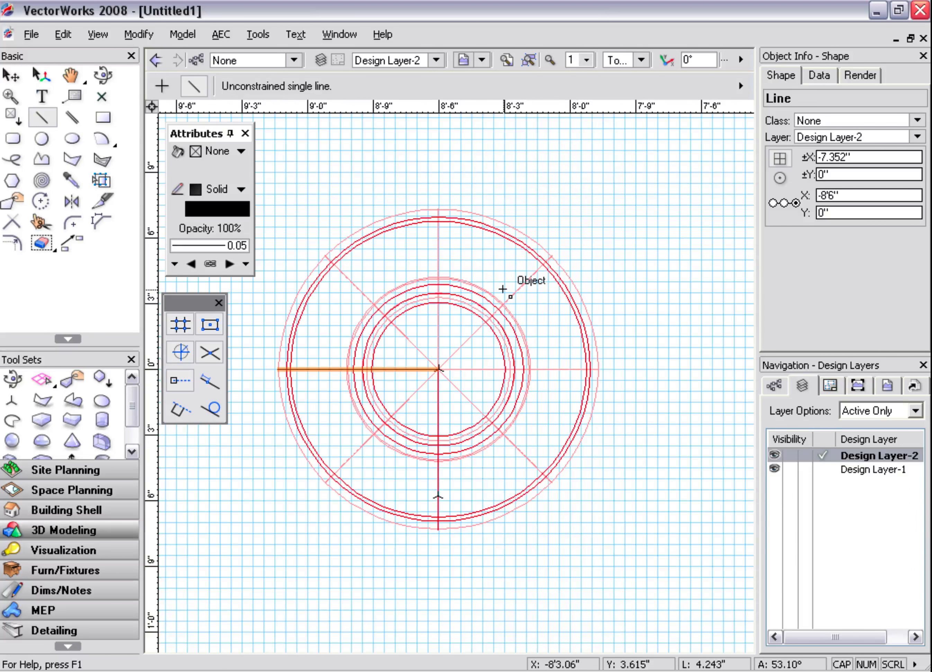
key("KP_2")
scroll(555, 340, "down", 4)
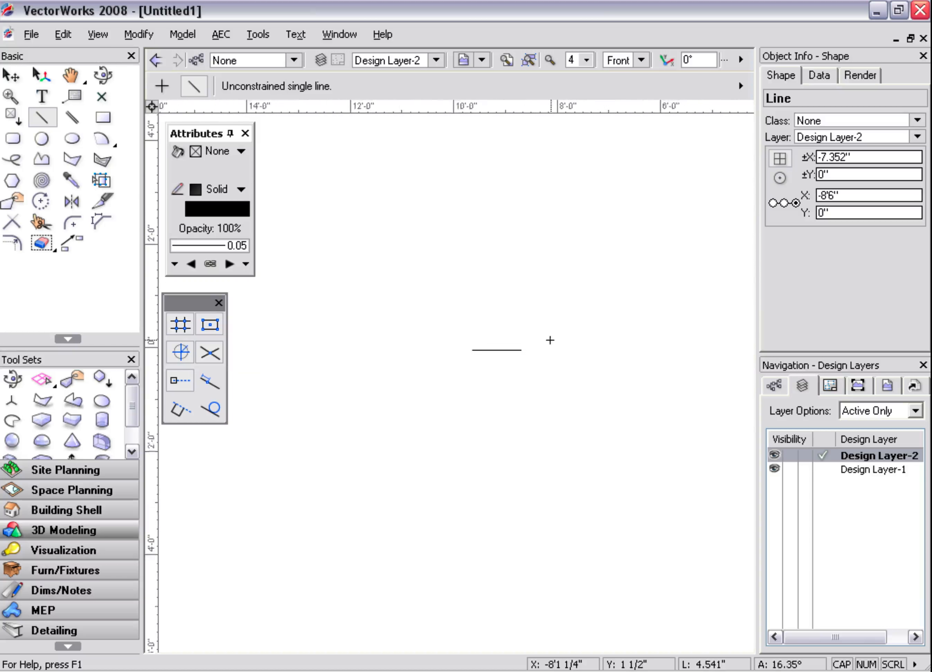
scroll(550, 340, "down", 1)
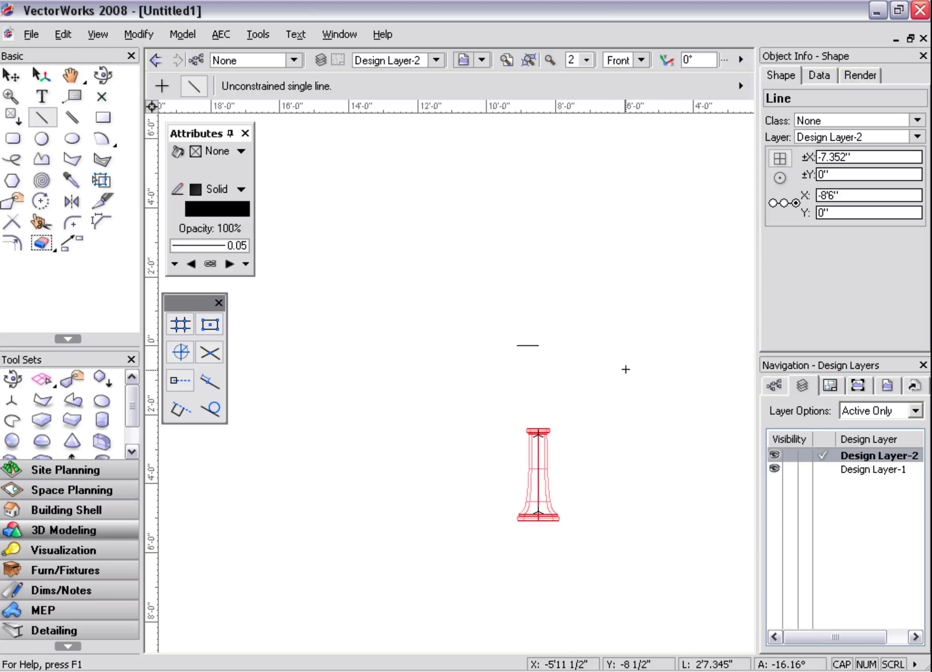
left_click(13, 75)
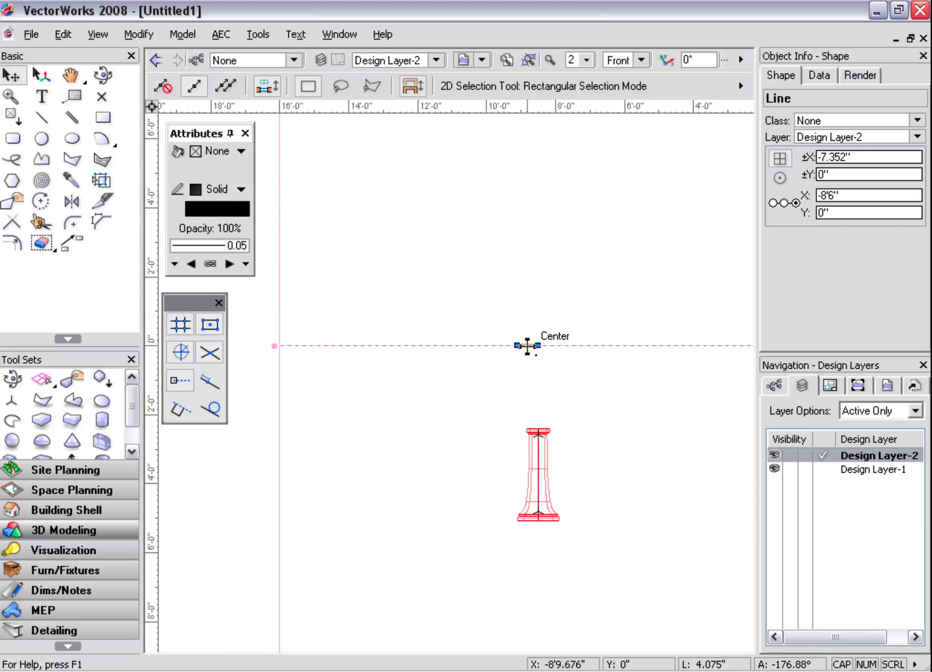
left_click_drag(504, 490, 588, 508, "alt+shift")
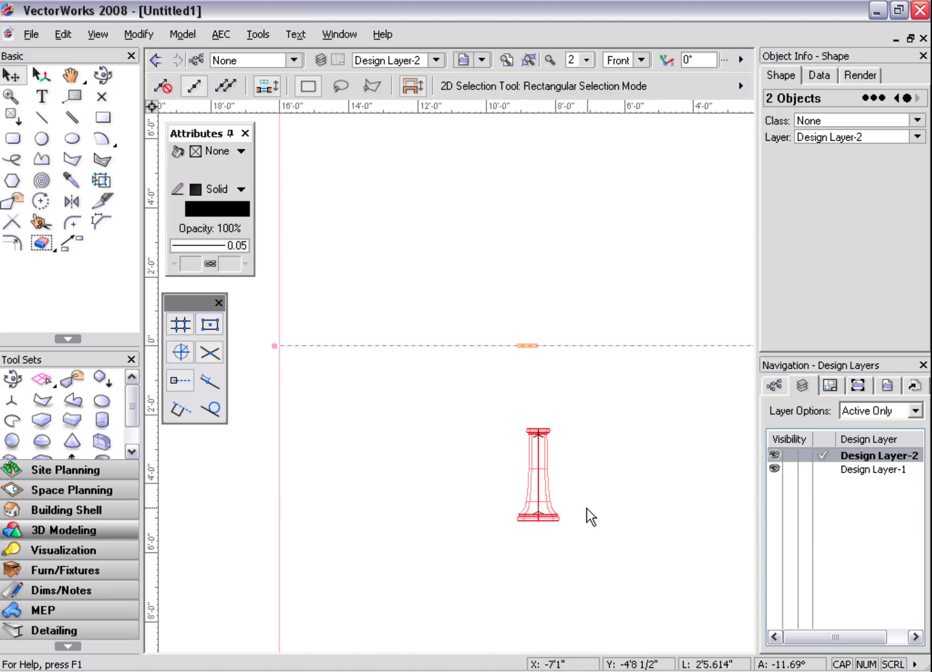
left_click(538, 513)
Place a 2D locus on the lower 3D locus and snap the horizontal line's inner end to it
scroll(540, 513, "up", 3)
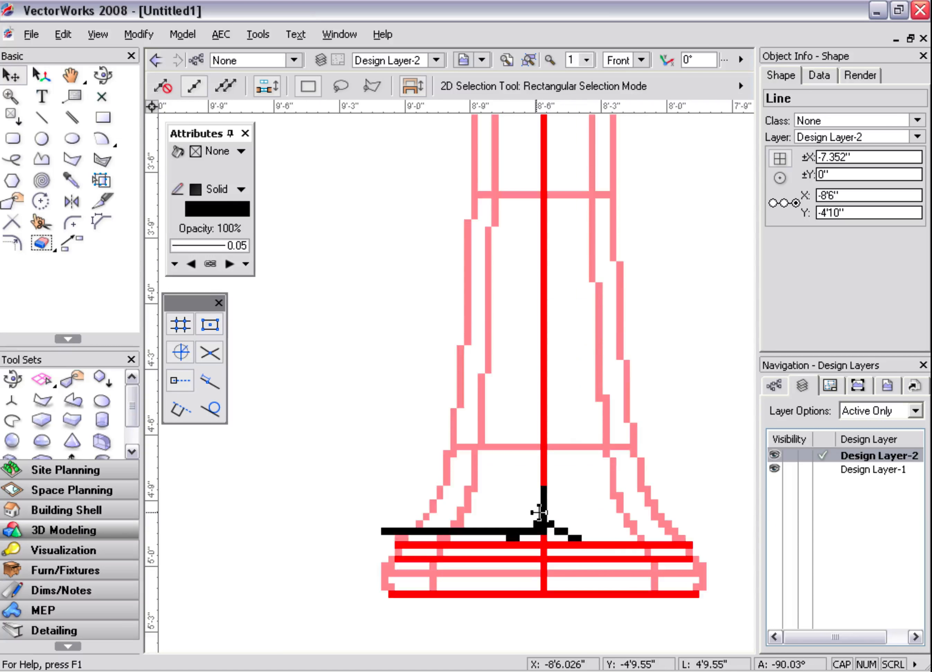
scroll(538, 517, "up", 3)
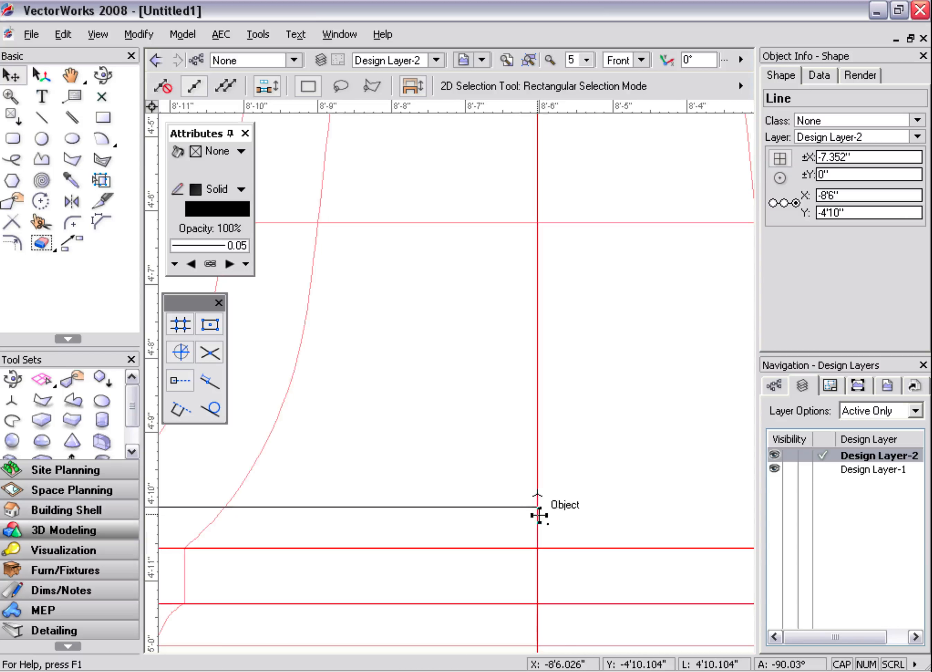
key("0")
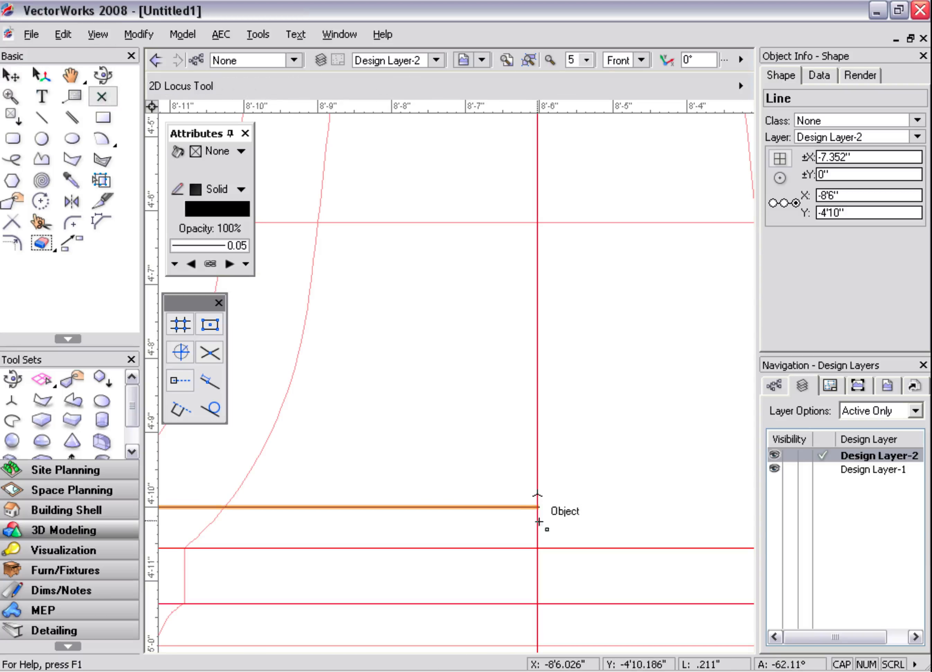
left_click(537, 495)
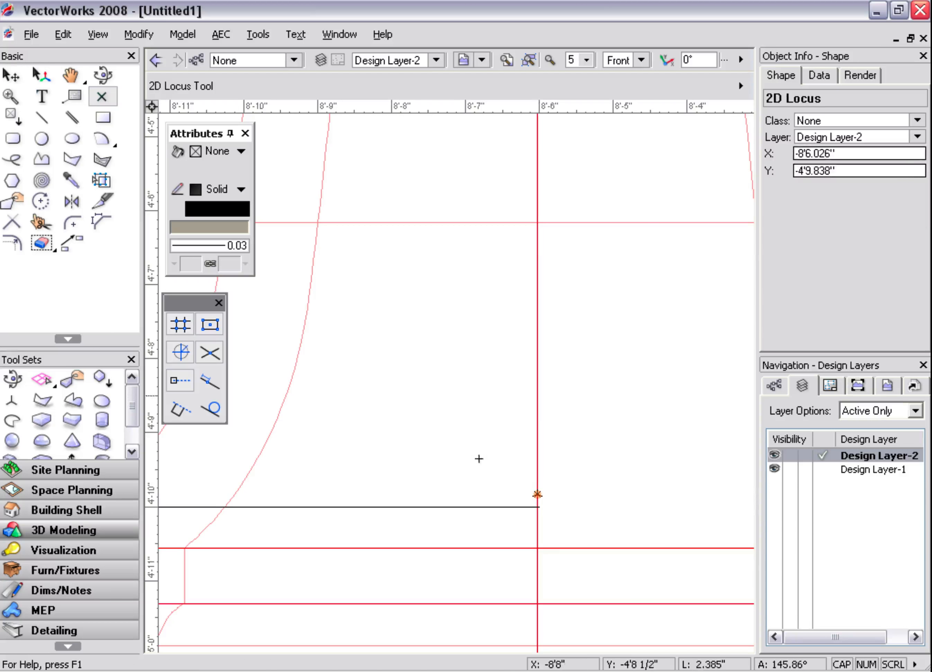
left_click(12, 75)
left_click(428, 425)
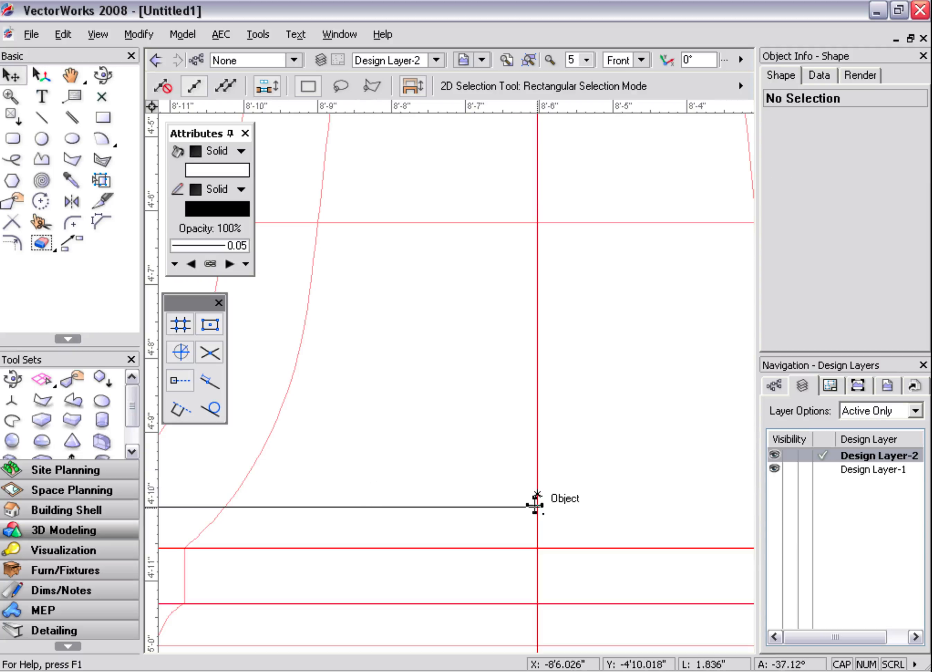
left_click_drag(538, 507, 500, 526)
left_click_drag(501, 525, 538, 494)
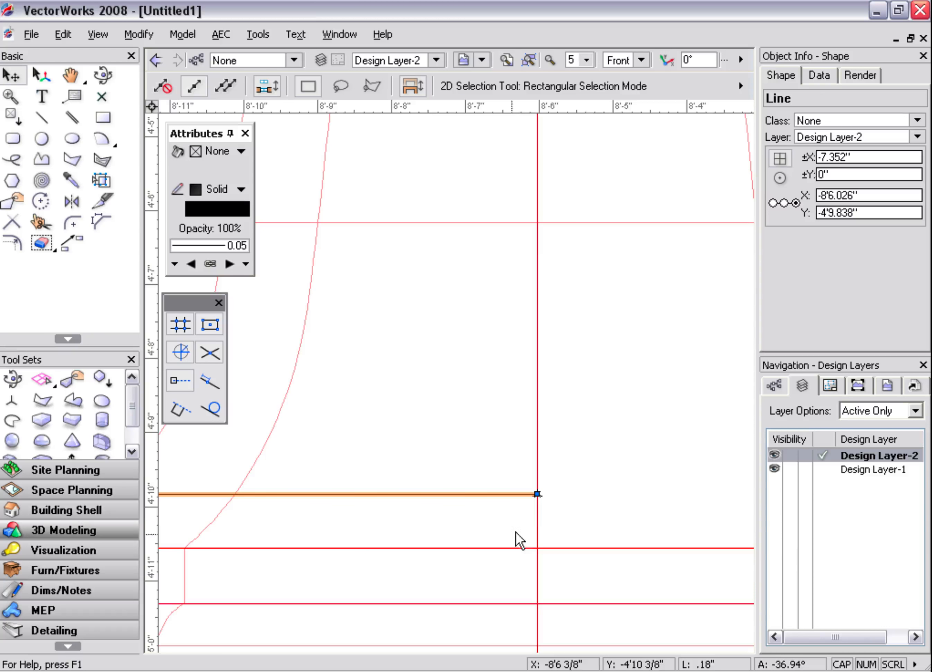
Delete the 2D locus at the inner end of the horizontal line
scroll(245, 446, "down", 4)
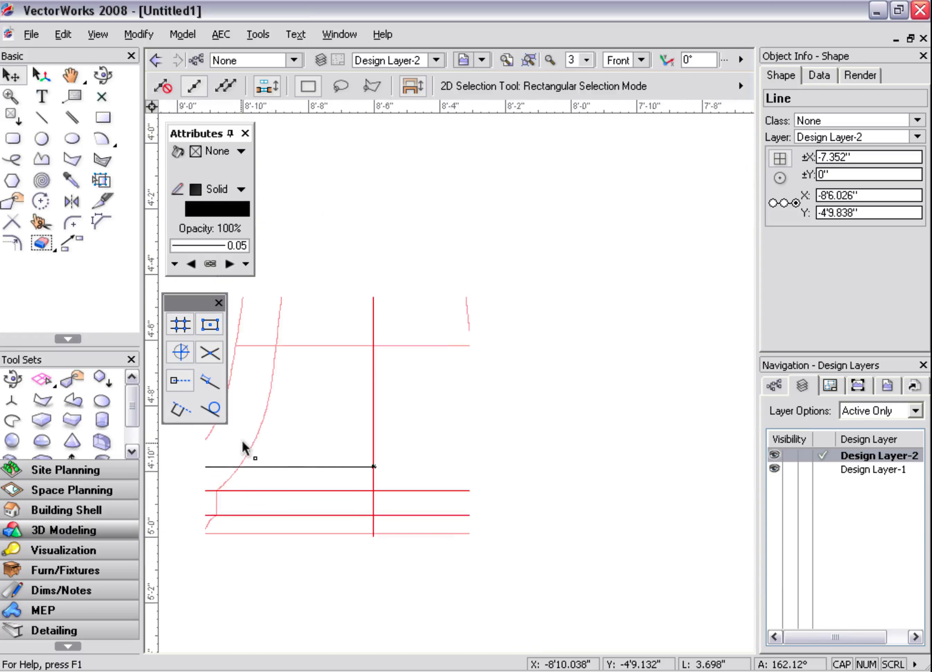
left_click_drag(538, 441, 418, 458)
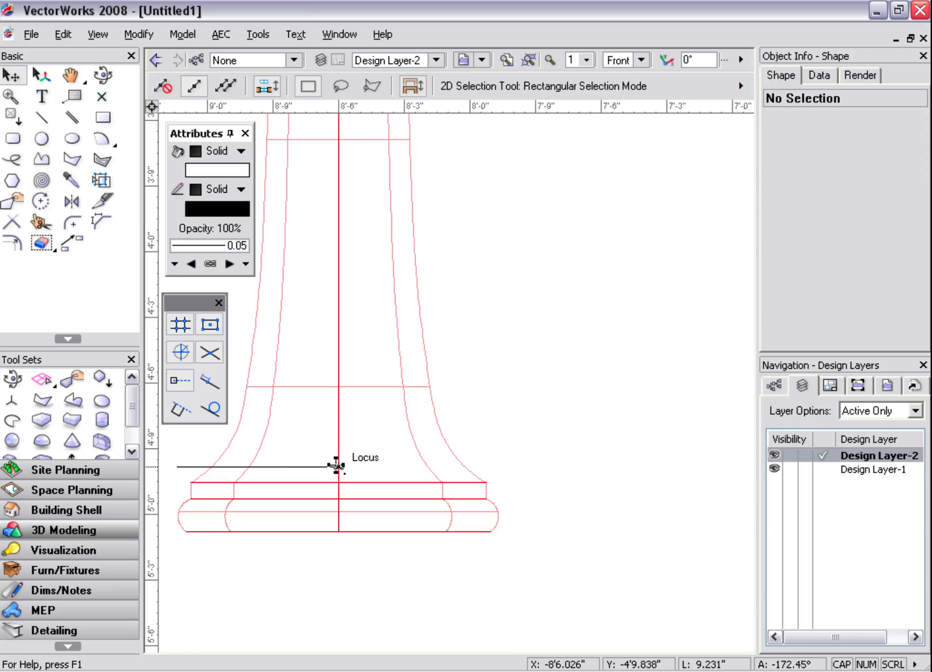
left_click(338, 466)
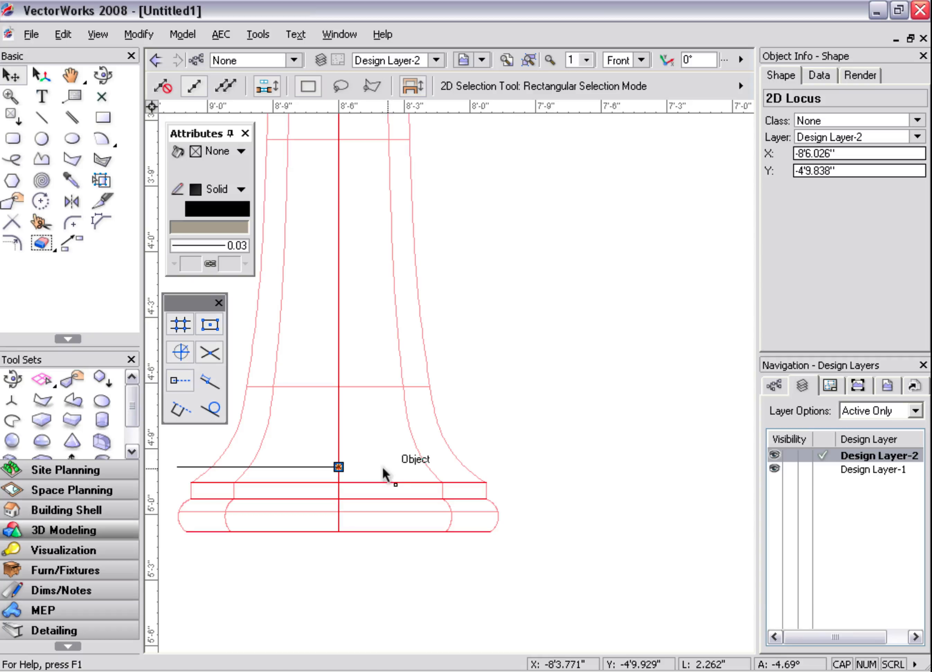
left_click(384, 474)
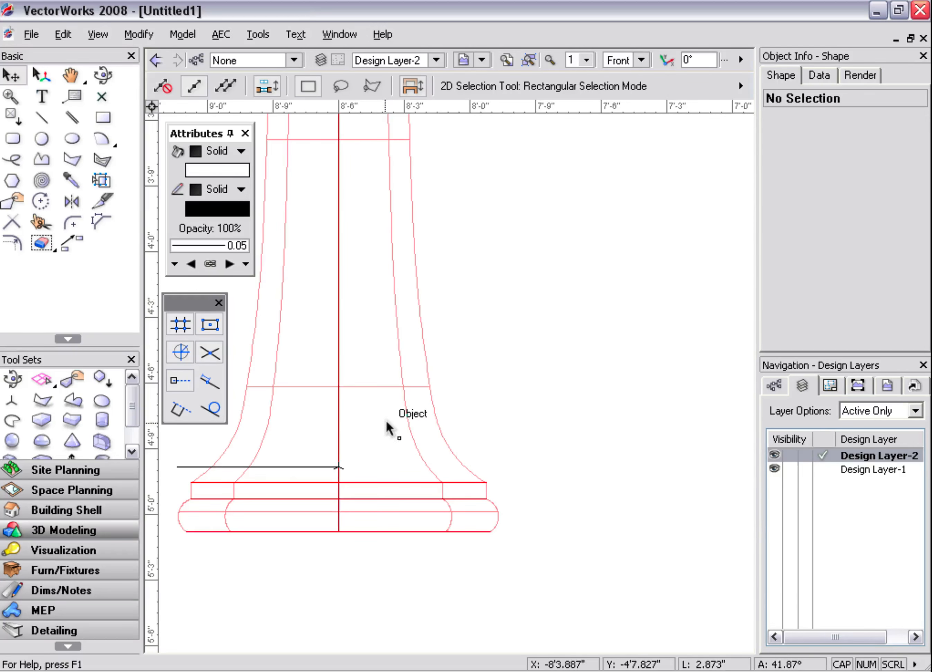
left_click_drag(426, 440, 514, 518)
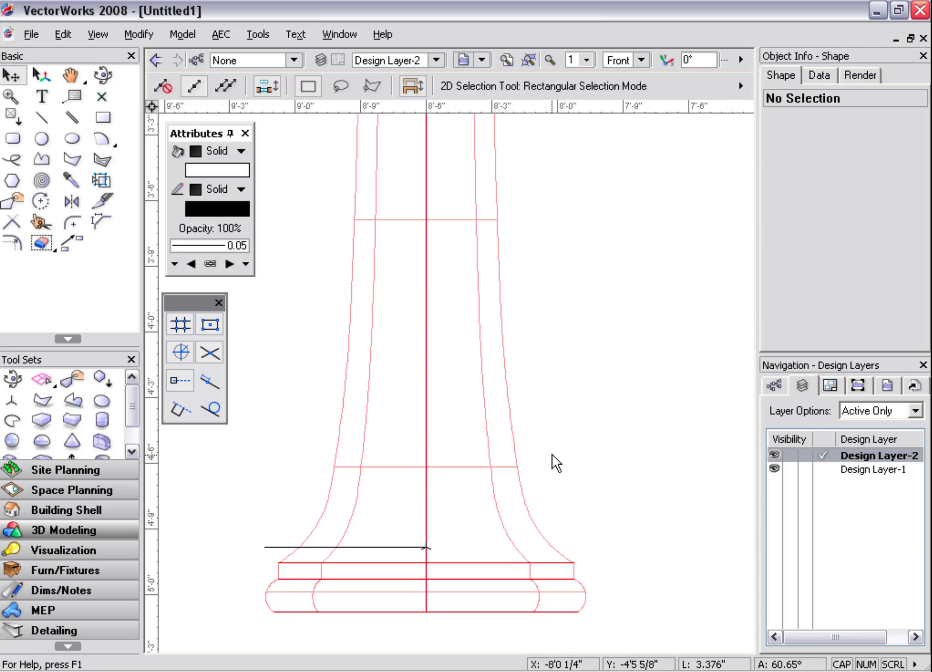
Try to move the horizontal line up to the swept shaft's centre in Top/Plan view, and undo the move
key("ctrl+5")
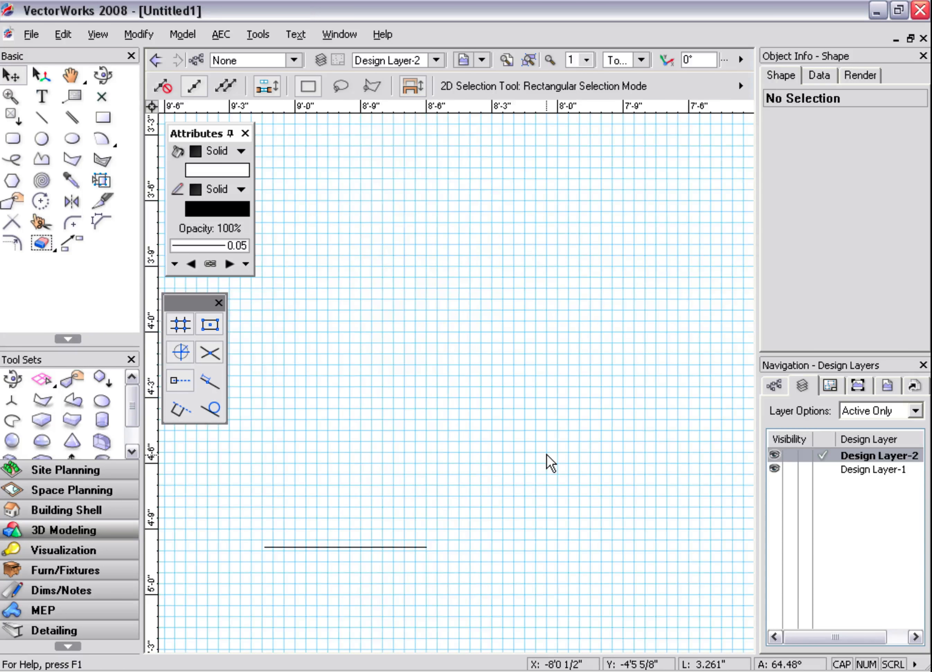
scroll(548, 459, "down", 3)
middle_click_drag(568, 302, 578, 468)
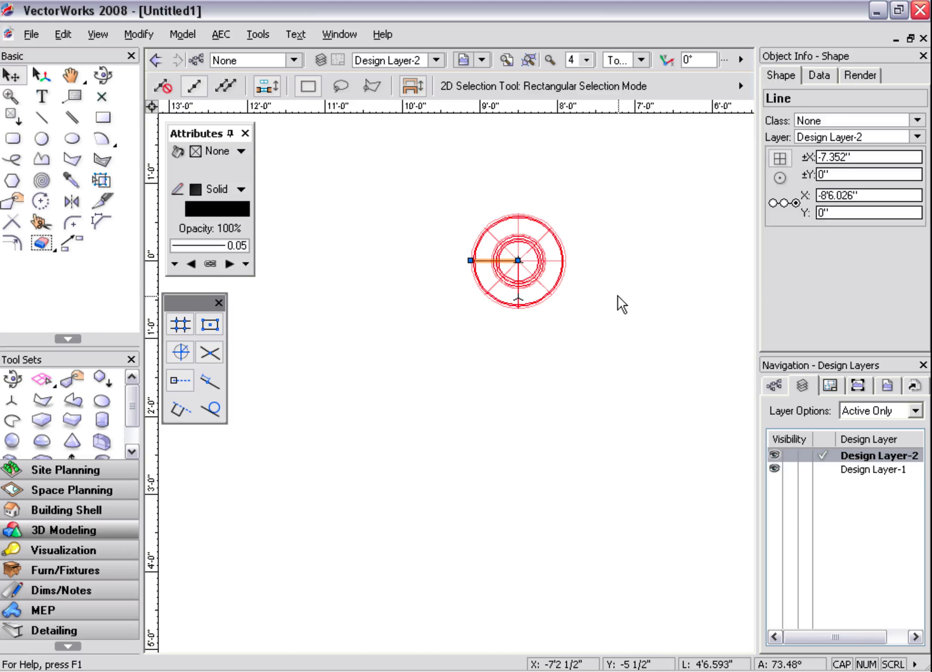
key("ctrl+z")
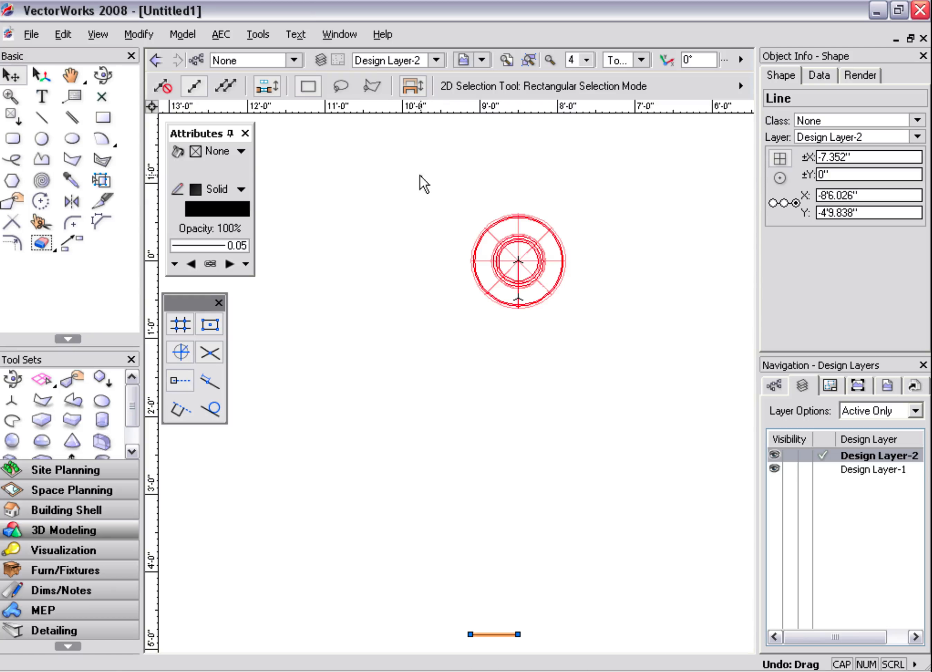
Move the swept shaft and its 3D loci in Top/Plan view so their centre meets the line's inner end, and return to Front view
left_click_drag(424, 184, 605, 334)
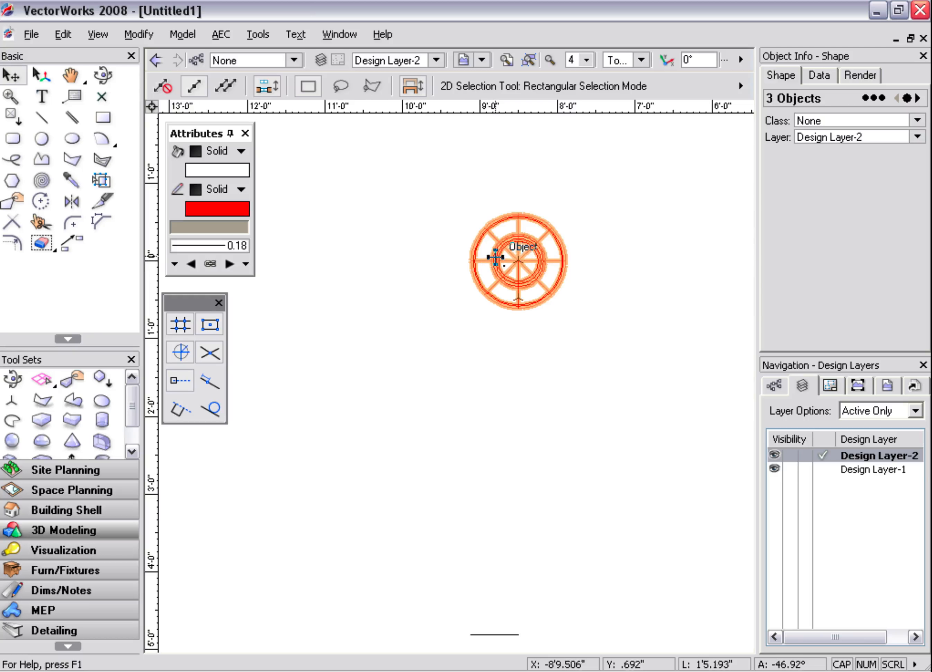
mouse_move(495, 258)
left_mouse_down()
mouse_move(491, 333)
mouse_move(509, 551)
mouse_move(502, 635)
left_mouse_up()
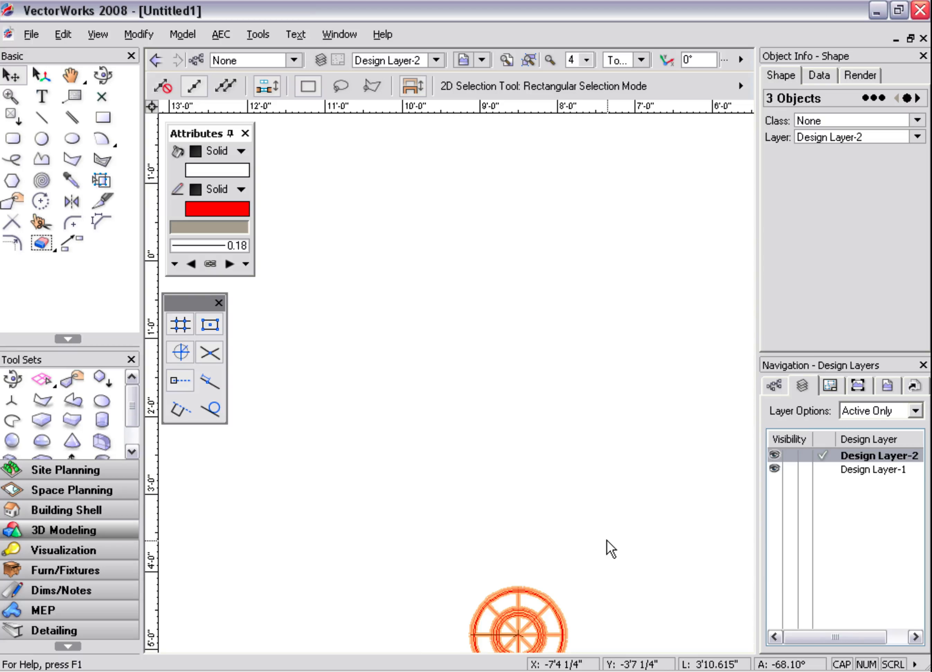
key("KP_2")
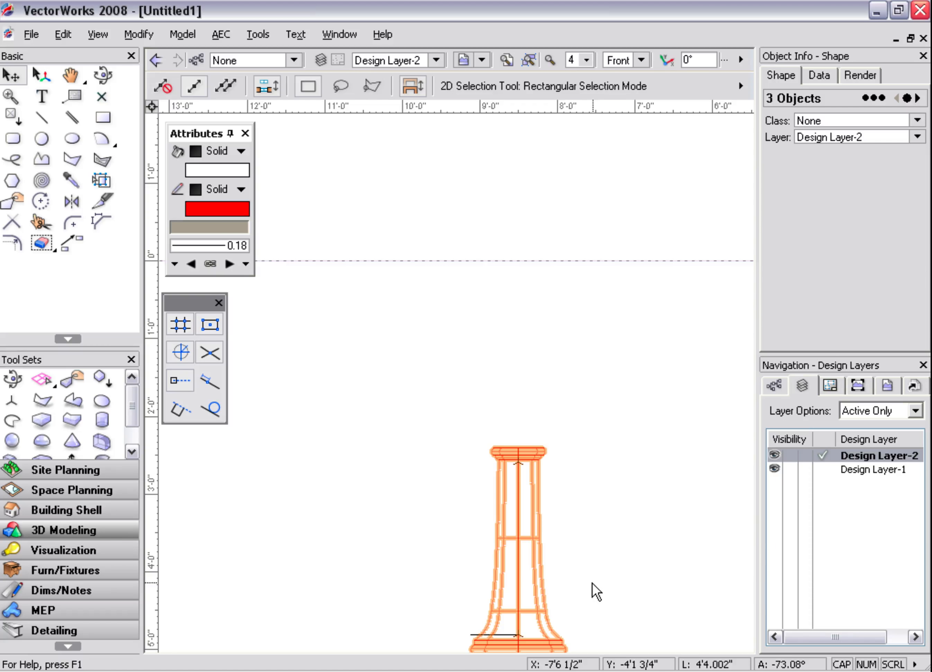
Sweep the horizontal line at the shaft's lower locus into a spiral with a 105° arc angle and a 2'1 1/2" pitch
mouse_move(566, 561)
middle_mouse_down()
mouse_move(506, 417)
mouse_move(506, 425)
middle_mouse_up()
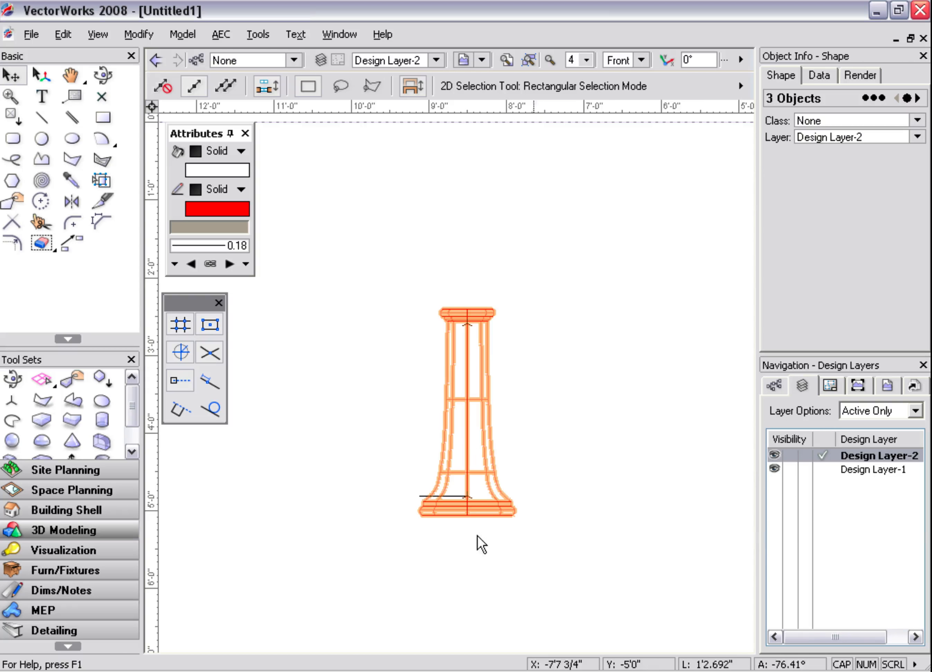
scroll(492, 483, "up", 2)
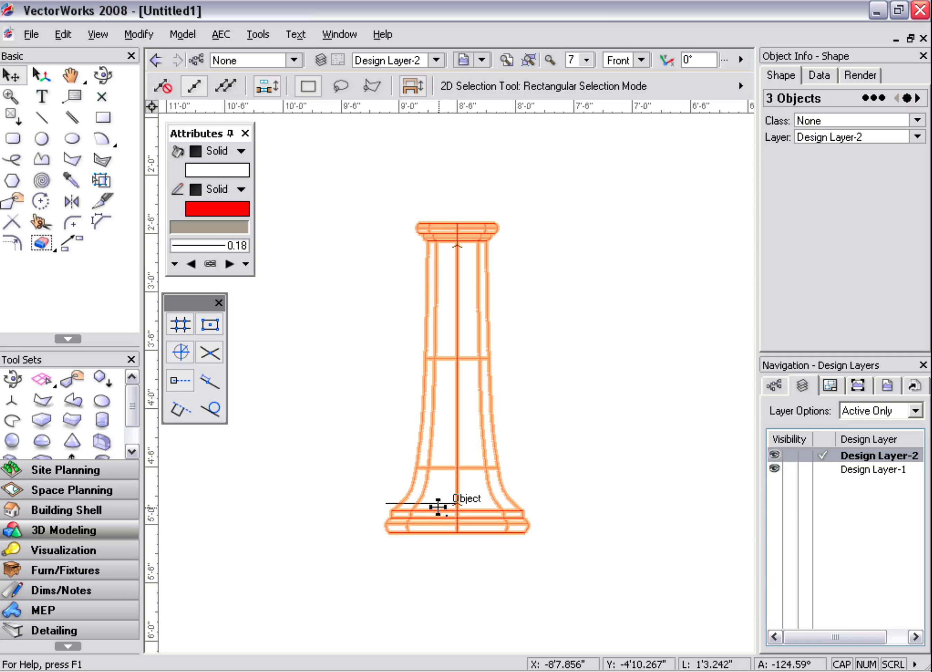
left_click(437, 502)
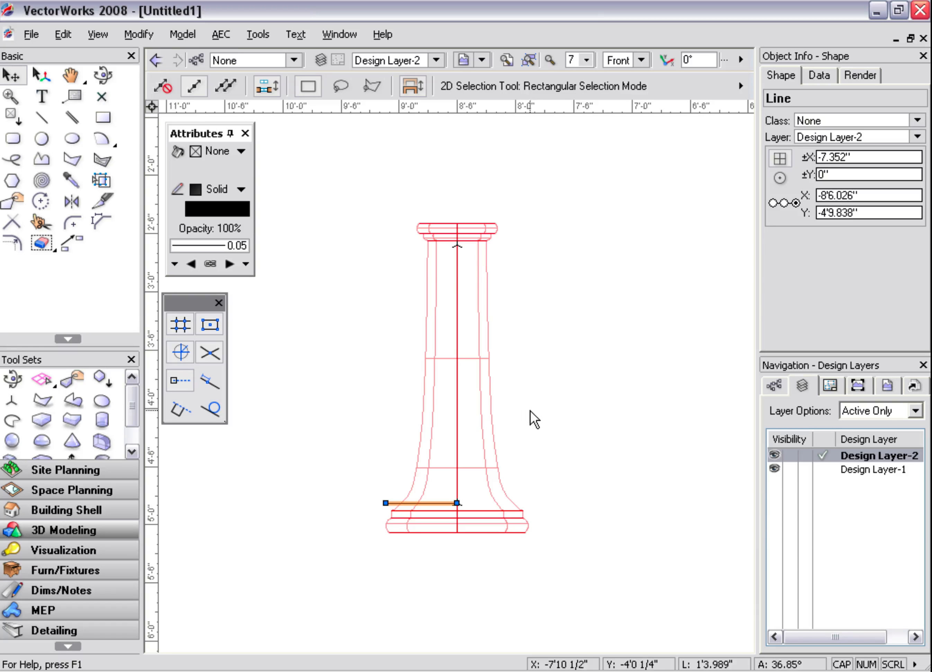
left_click(139, 34)
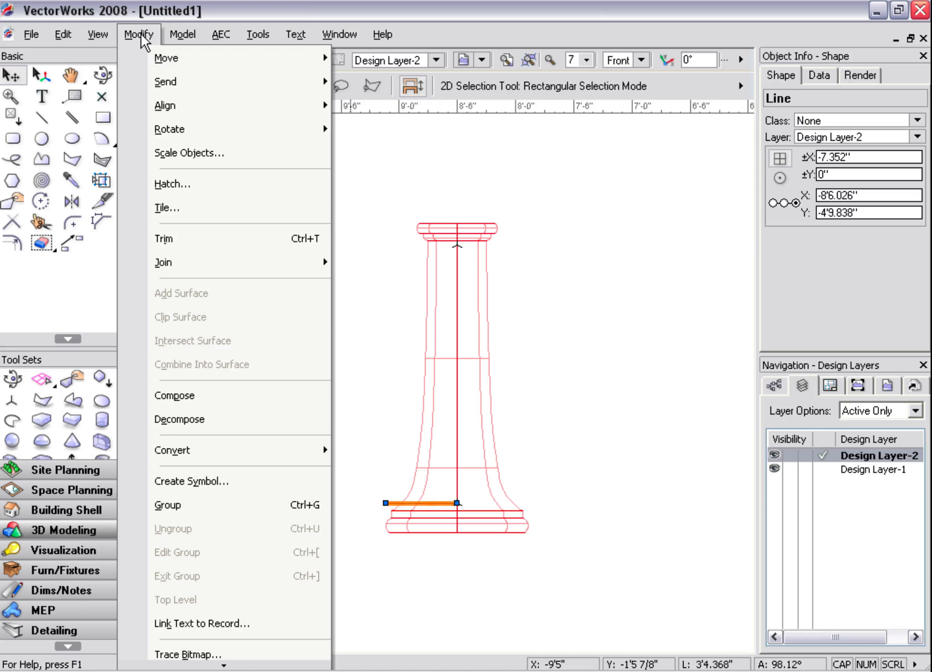
mouse_move(182, 34)
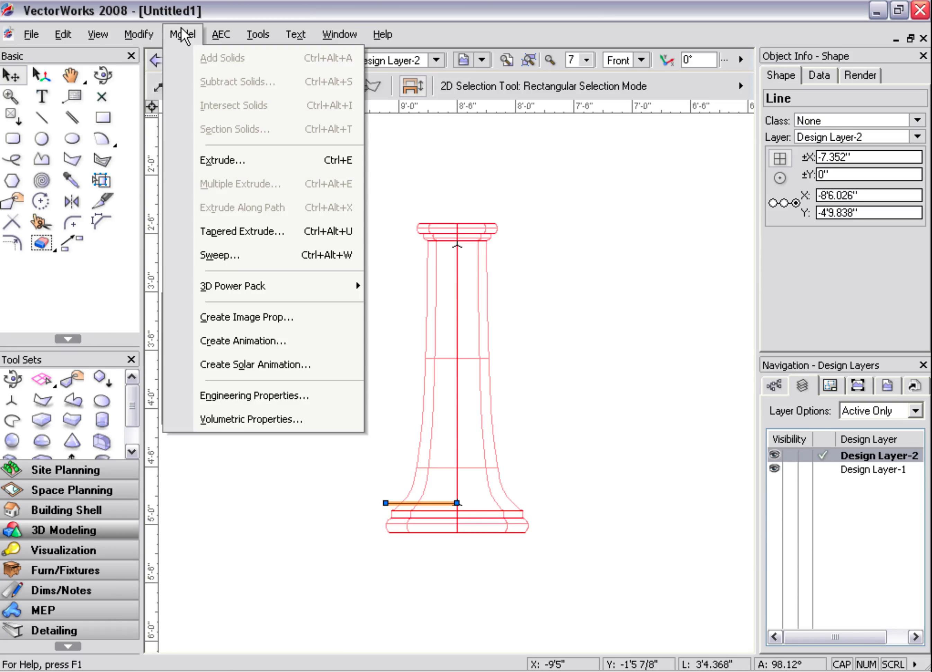
left_click(235, 255)
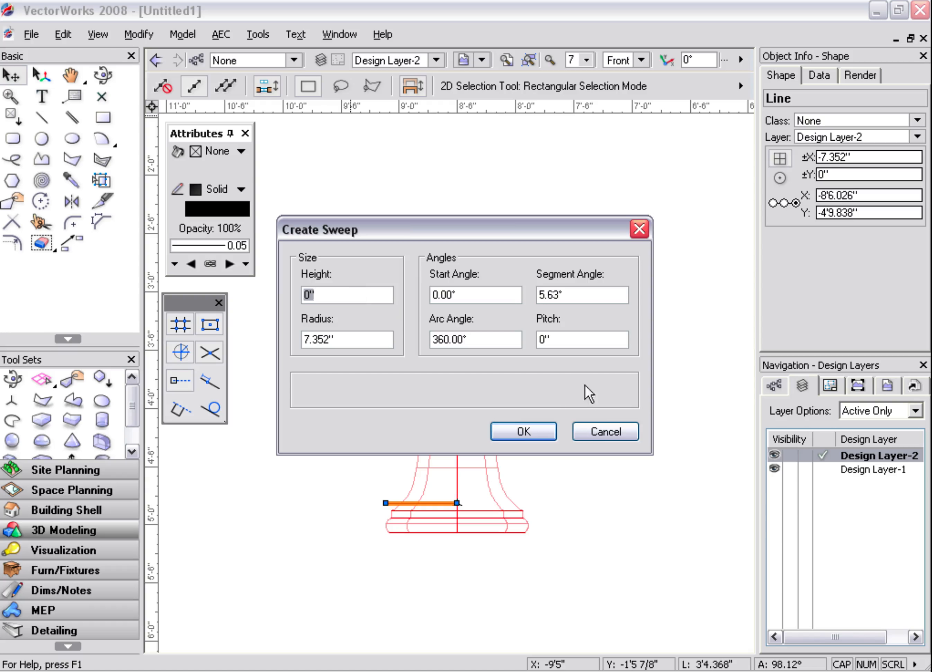
left_click(481, 339)
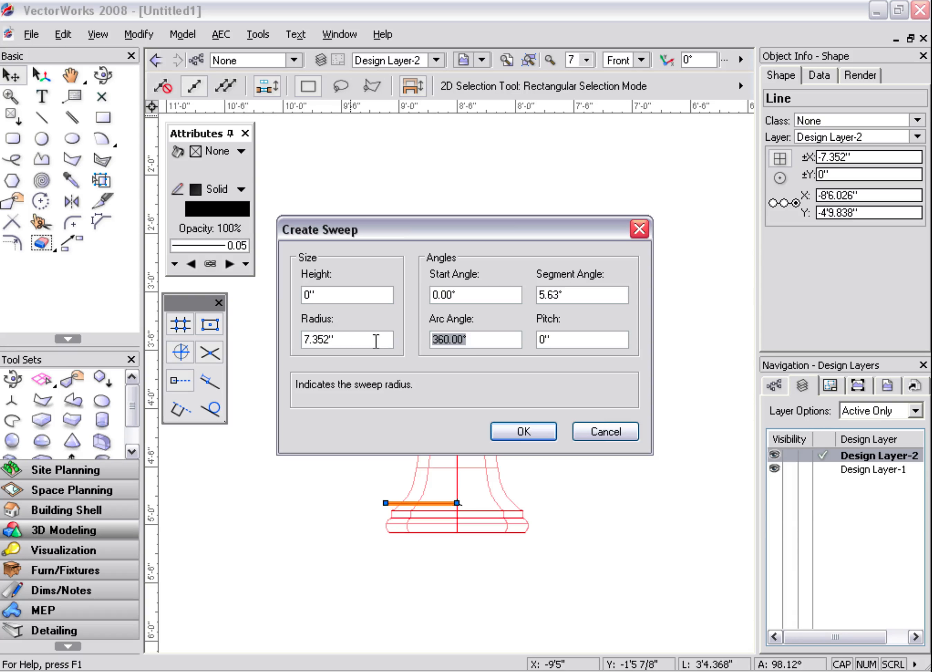
type("105")
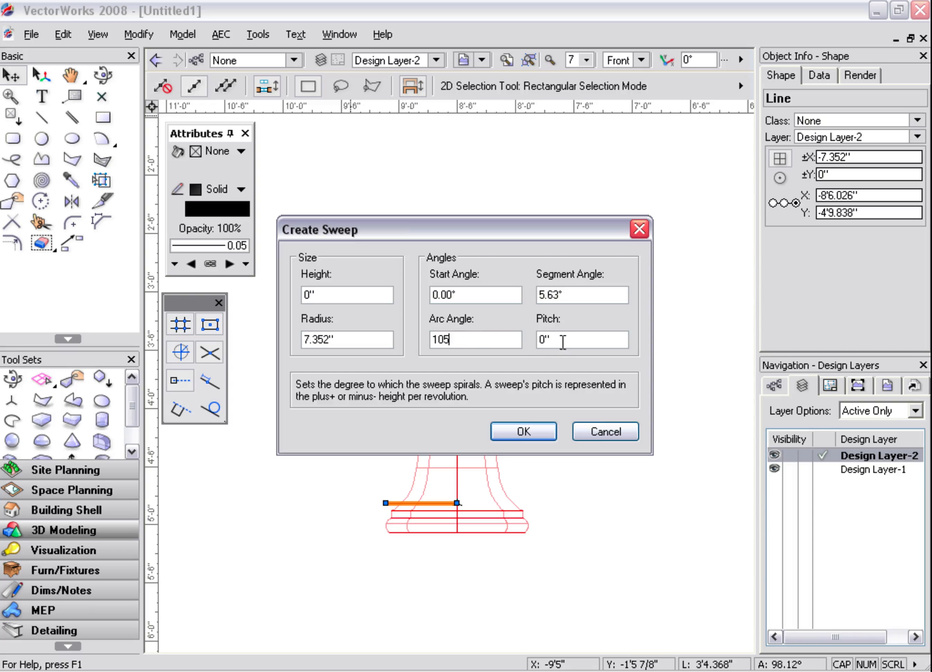
key("Tab")
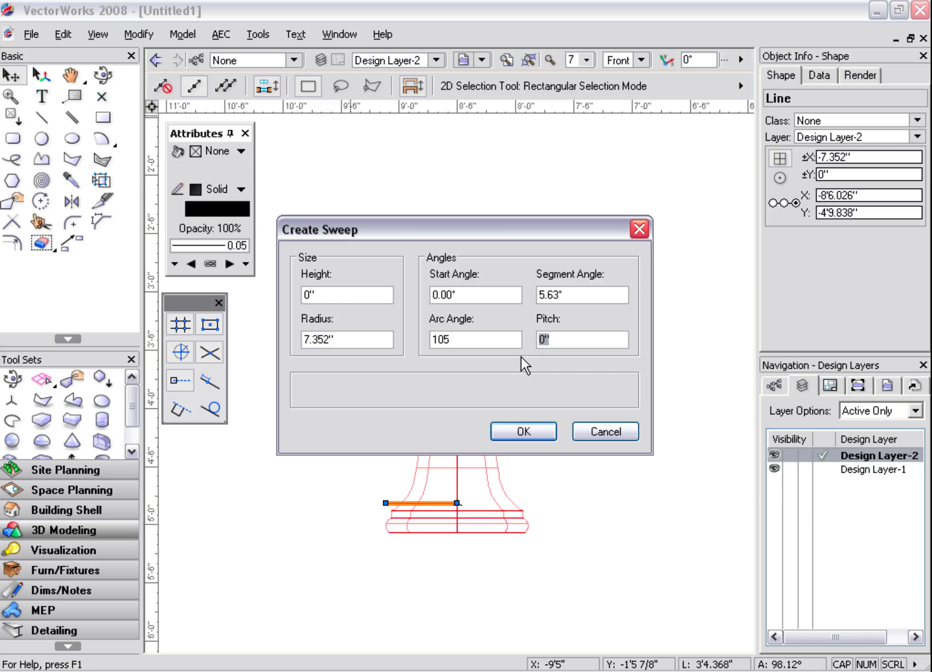
type("21")
type(".5")
key("Return")
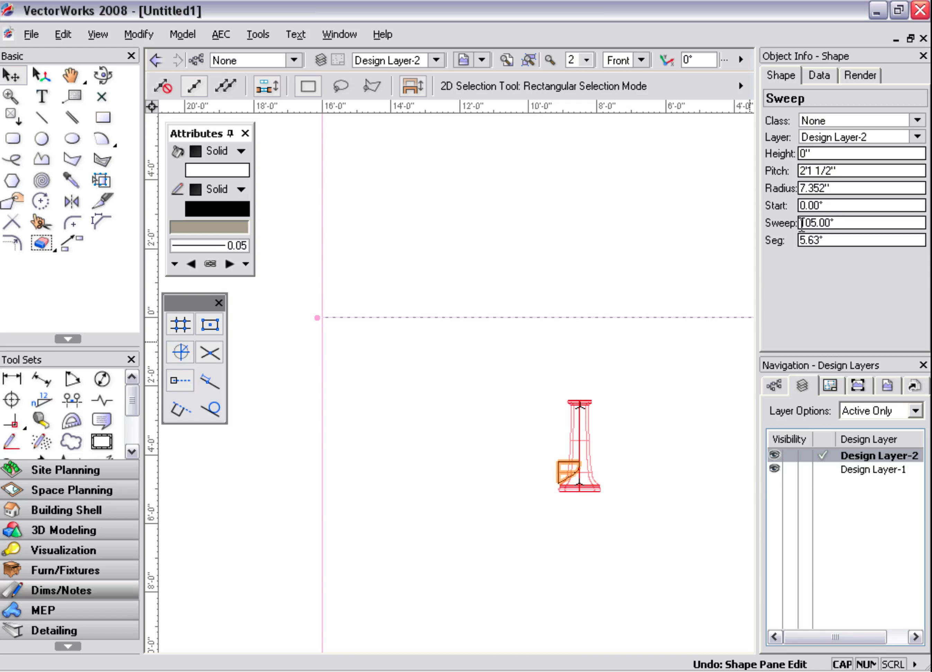
Set the spiral sweep's pitch to 7'2.7" and check its ends against the shaft's upper and lower 3D loci
left_click(846, 172)
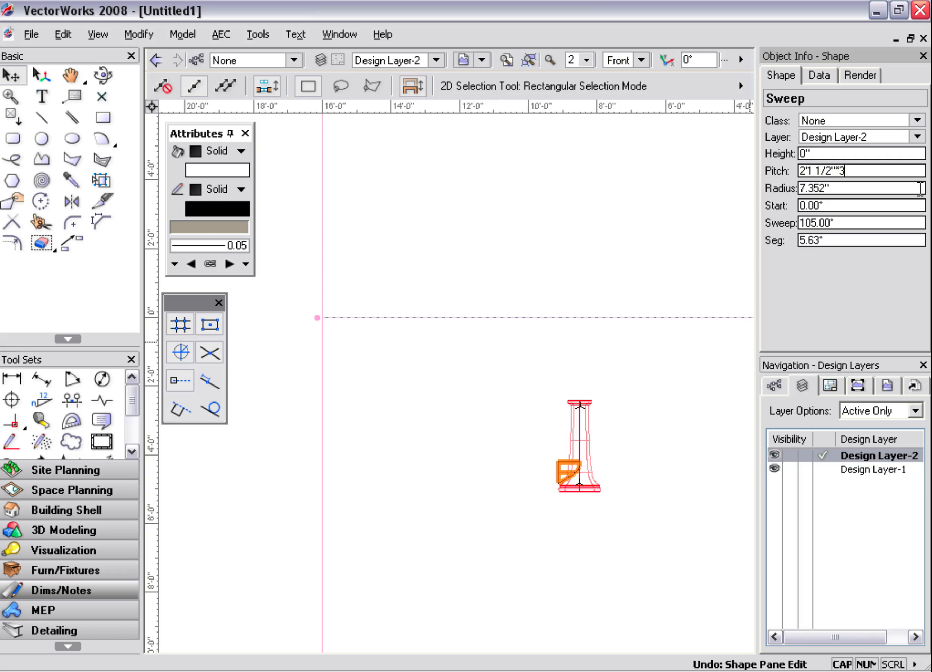
key("Return")
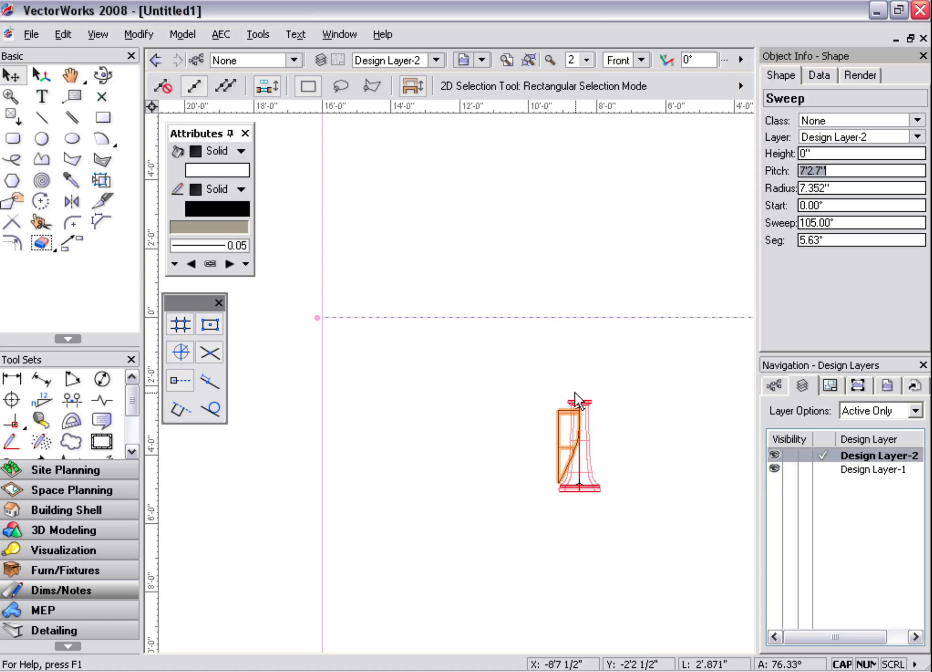
scroll(575, 432, "up", 4)
scroll(577, 435, "up", 2)
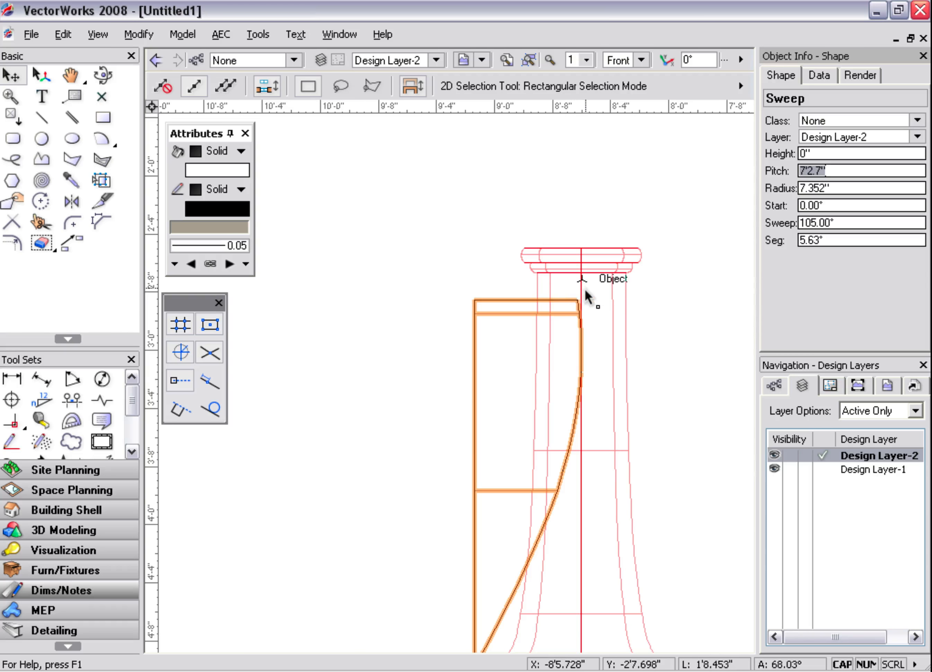
scroll(587, 294, "down", 3)
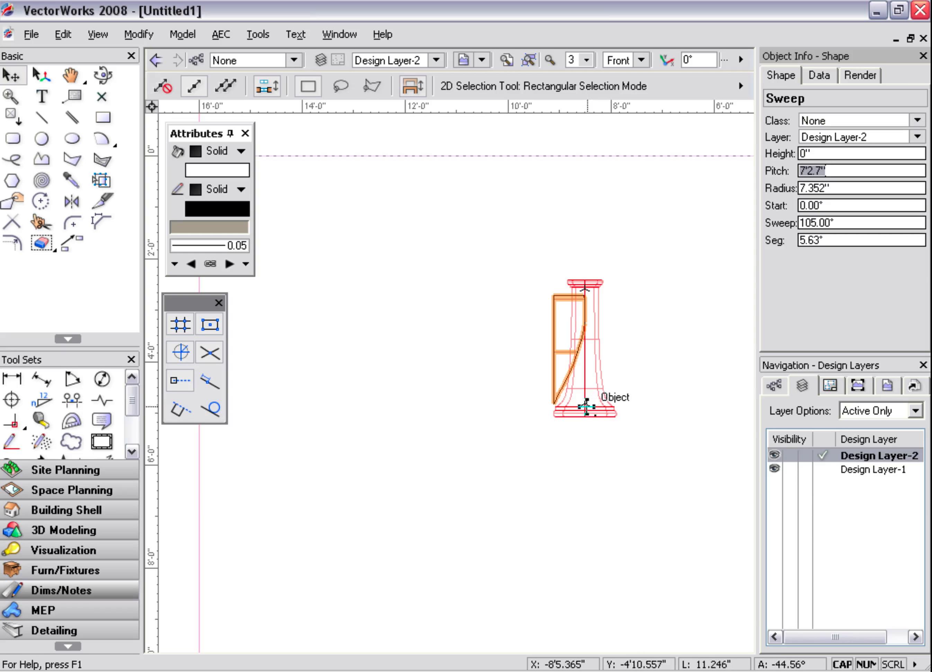
scroll(580, 301, "up", 4)
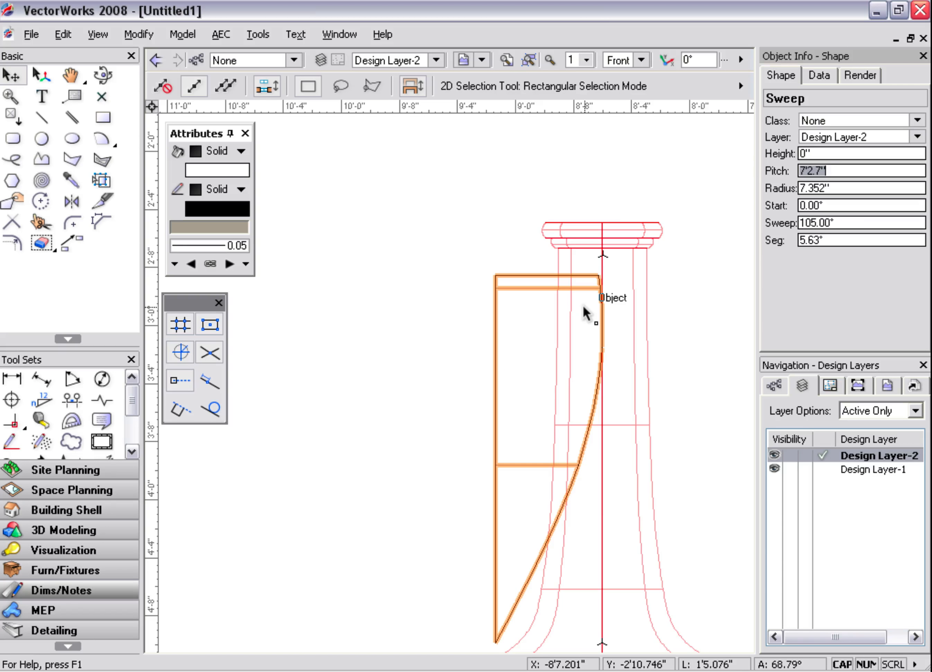
Move the spiral sweep vertically by a Y offset of 0.5"
left_click(130, 36)
mouse_move(327, 58)
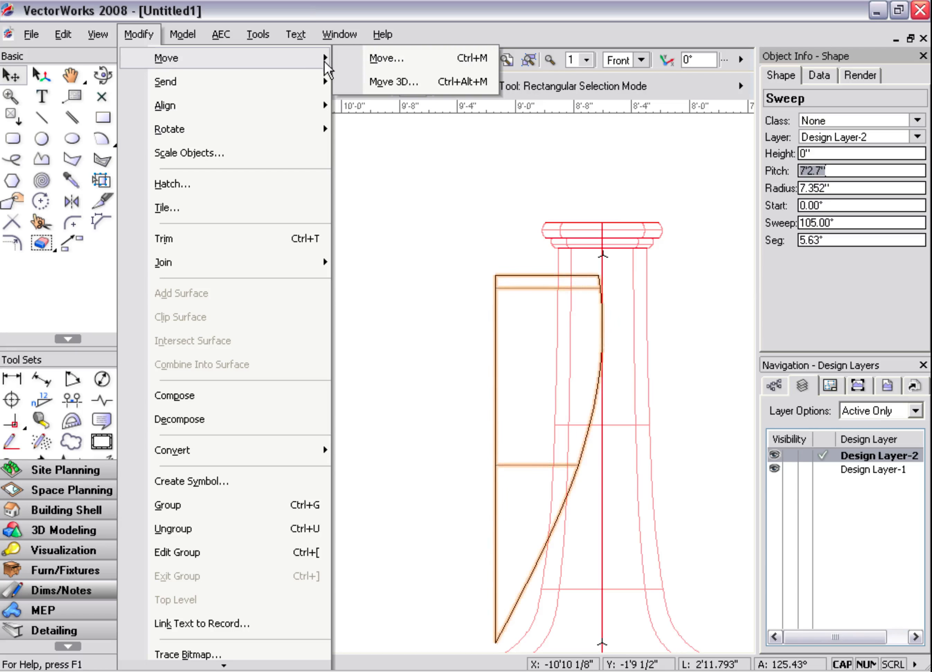
left_click(366, 61)
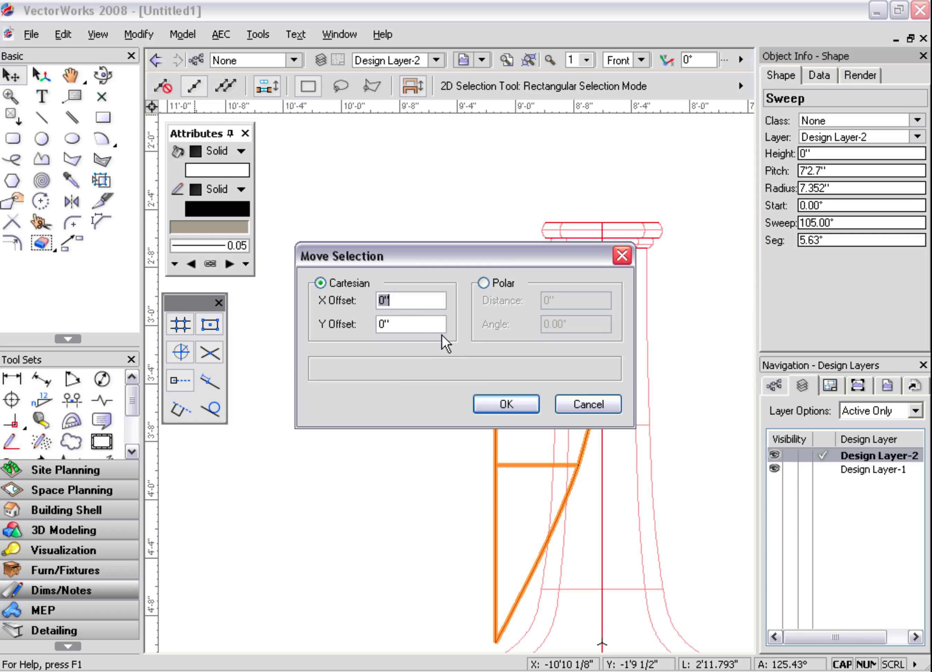
key("Tab")
key("BackSpace")
type(".5")
key("Return")
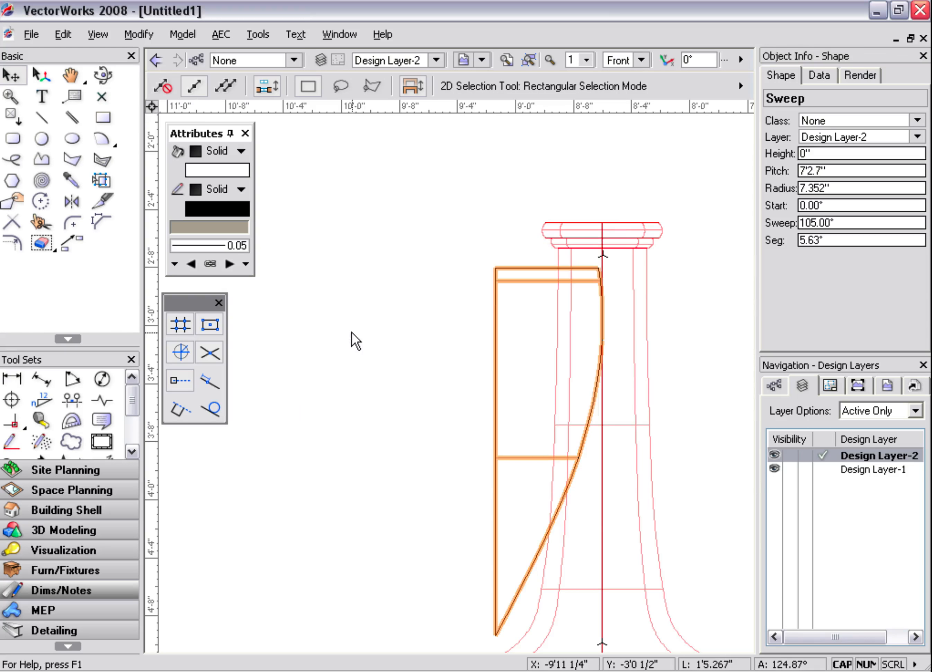
Draw horizontal lines outward from the shaft's lower and upper 3D loci, about 10.5" and 9.7" long
scroll(495, 374, "down", 1)
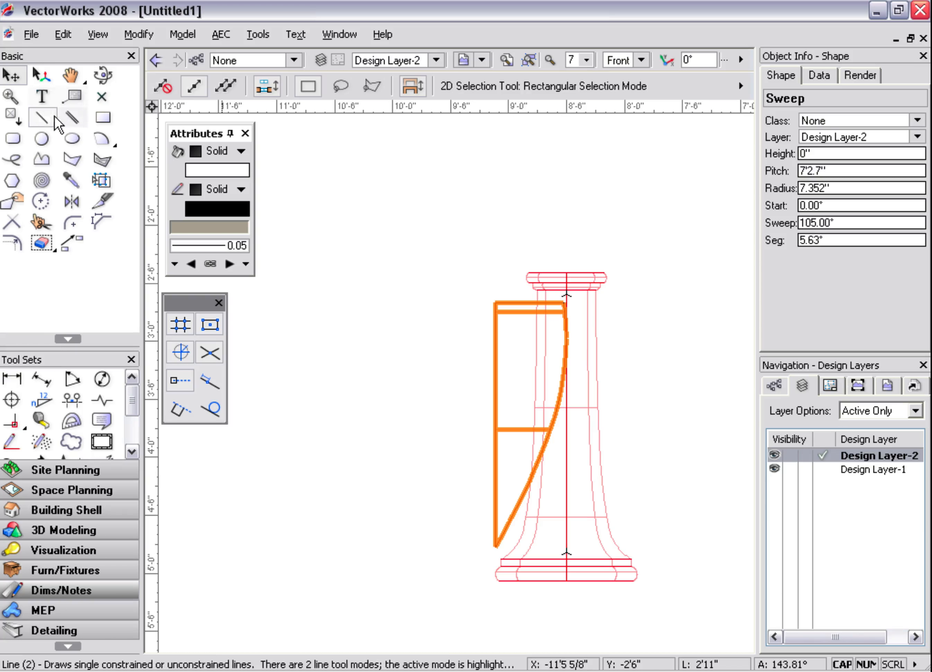
left_click(42, 119)
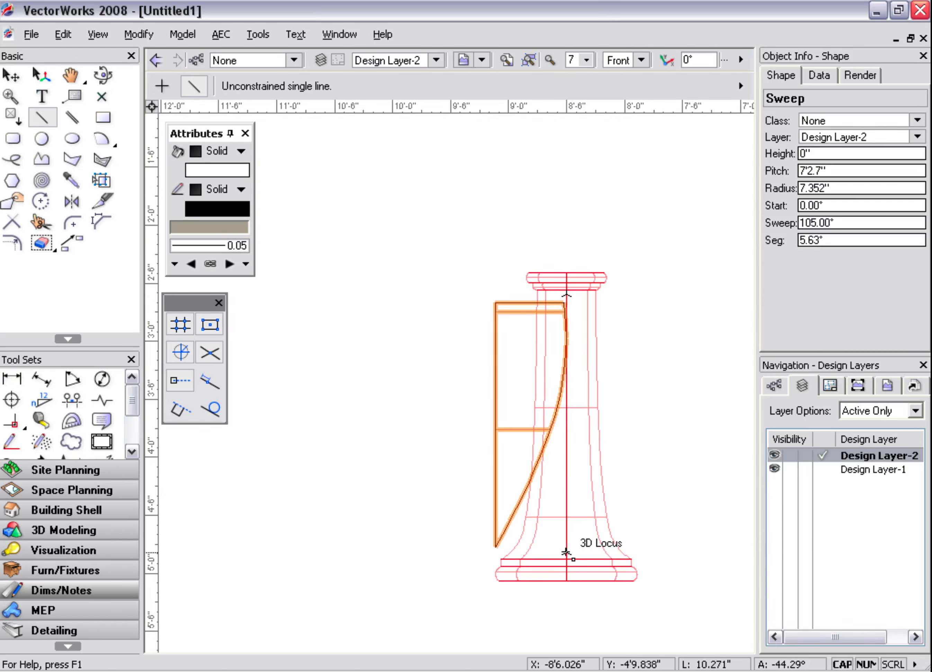
left_click(567, 552)
left_click(464, 553)
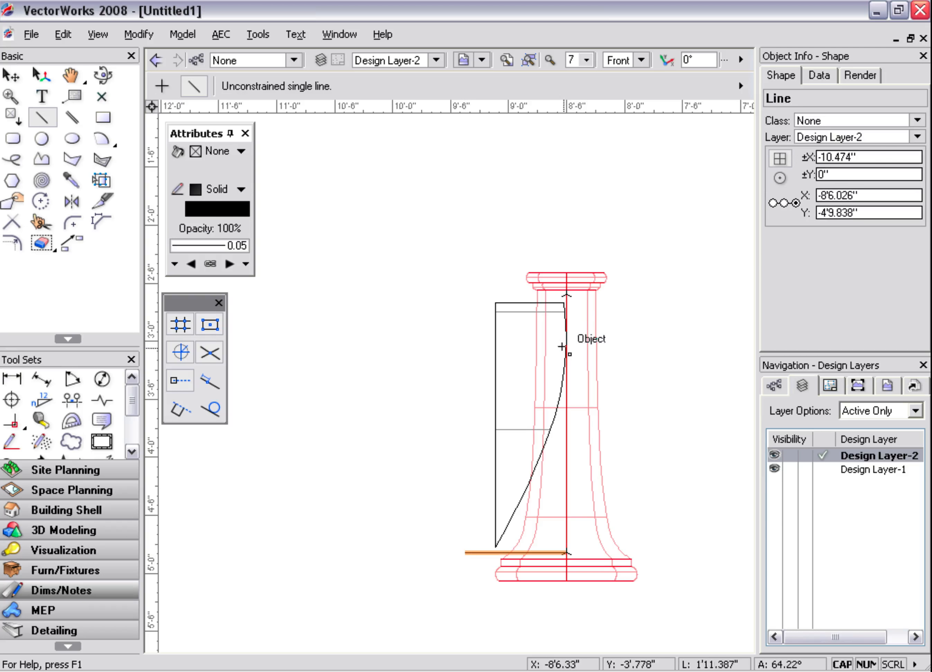
left_click(566, 294)
left_click(473, 294)
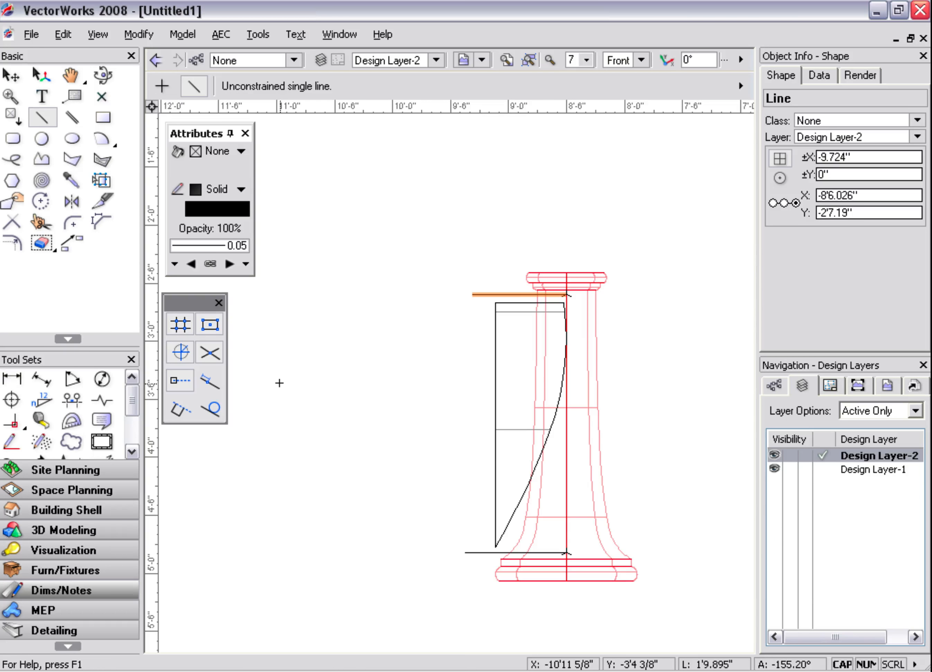
Delete the two horizontal lines at the upper and lower 3D loci
key("Delete")
key("x")
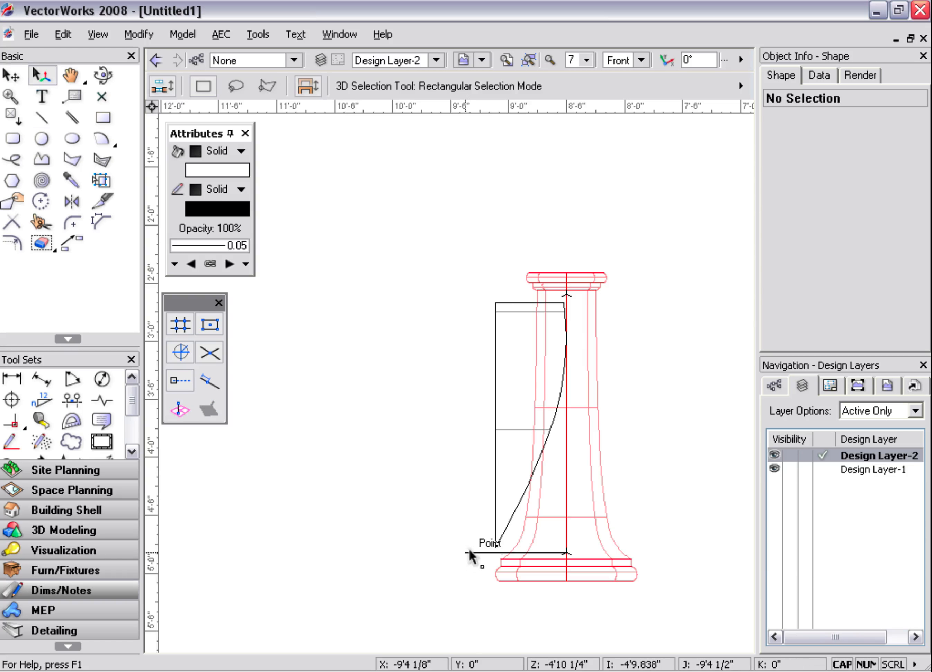
left_click(473, 553)
key("Delete")
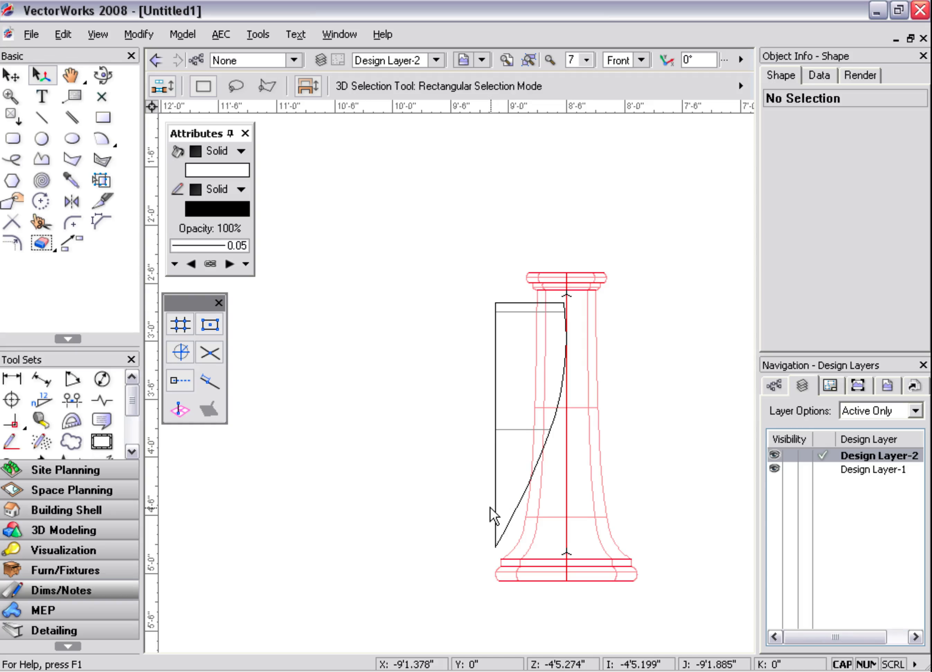
Move the spiral sweep and its 3D locus in Top/Plan view so the spiral's centre meets the swept shaft's centre
left_click(494, 545)
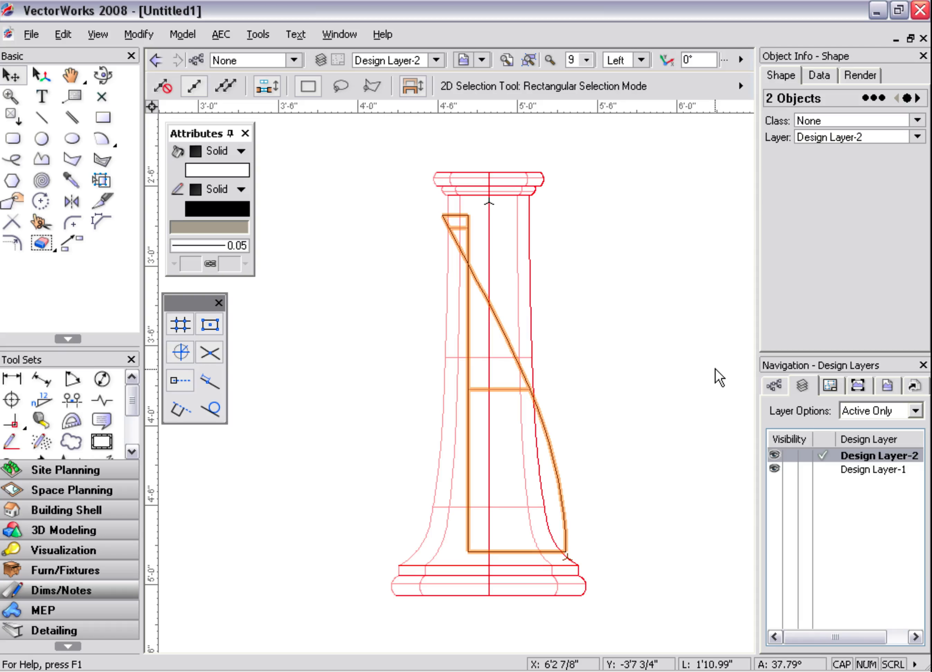
key("ctrl+5")
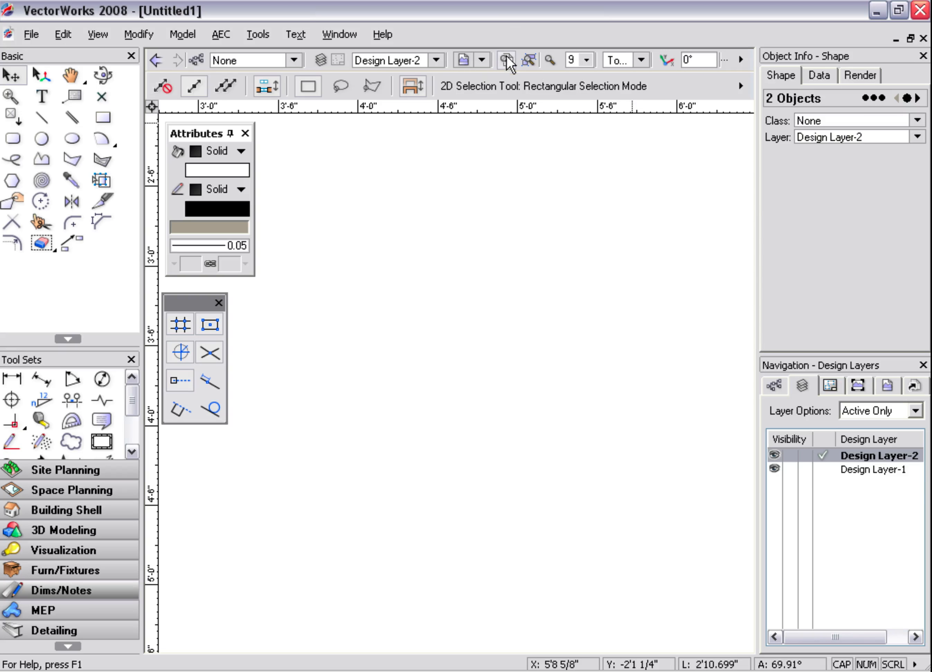
left_click(528, 62)
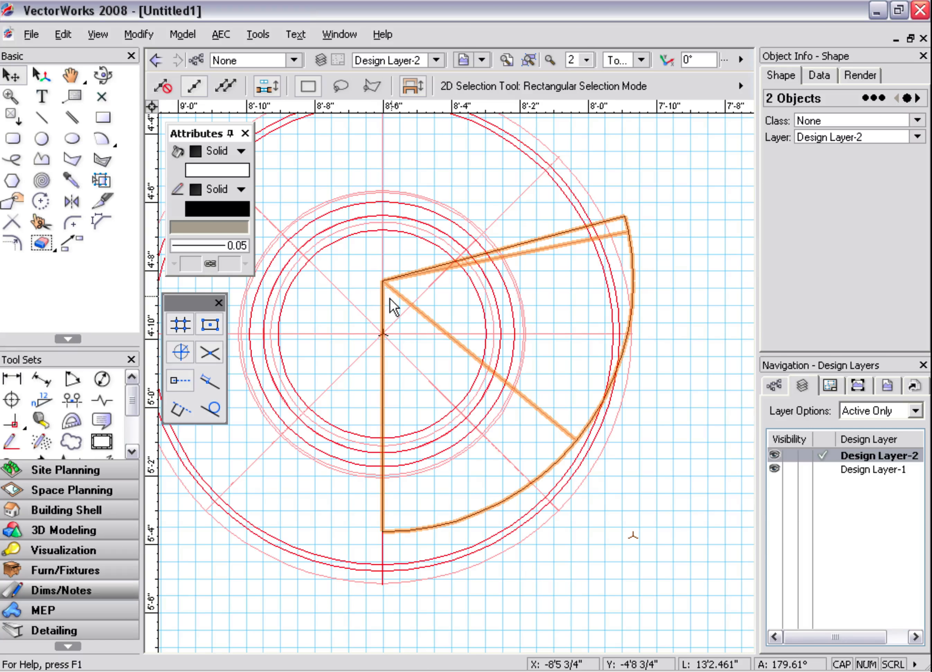
left_click_drag(381, 281, 381, 333)
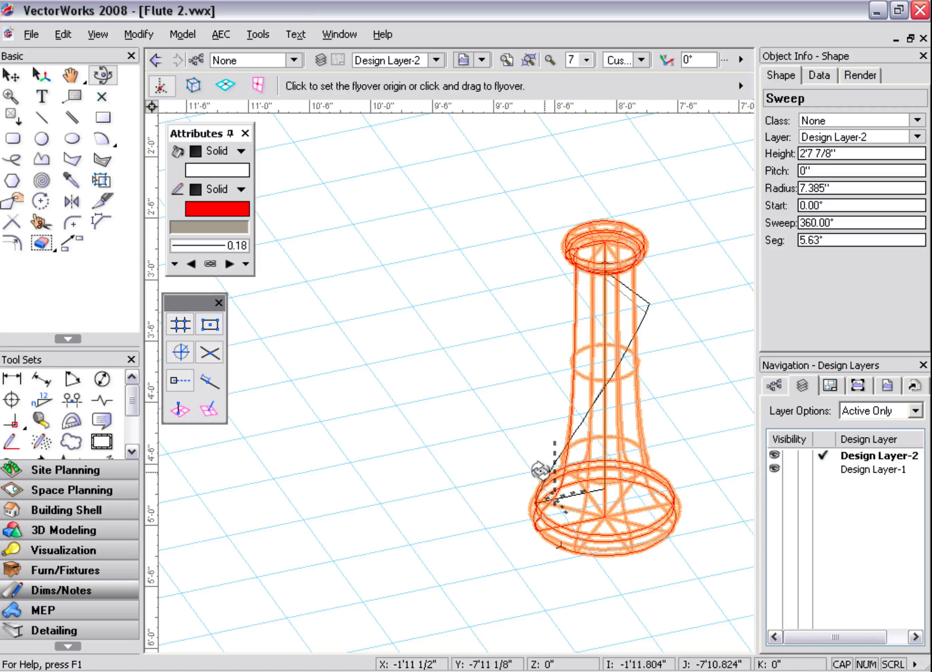
In Front view, subtract the swept shaft from the spiral sweep, keeping the spiral sweep as the base object
mouse_move(542, 470)
left_mouse_down()
mouse_move(504, 499)
mouse_move(428, 499)
mouse_move(364, 481)
mouse_move(295, 447)
mouse_move(261, 416)
mouse_move(236, 370)
mouse_move(250, 402)
mouse_move(318, 441)
mouse_move(658, 441)
mouse_move(622, 439)
left_mouse_up()
key("KP_2")
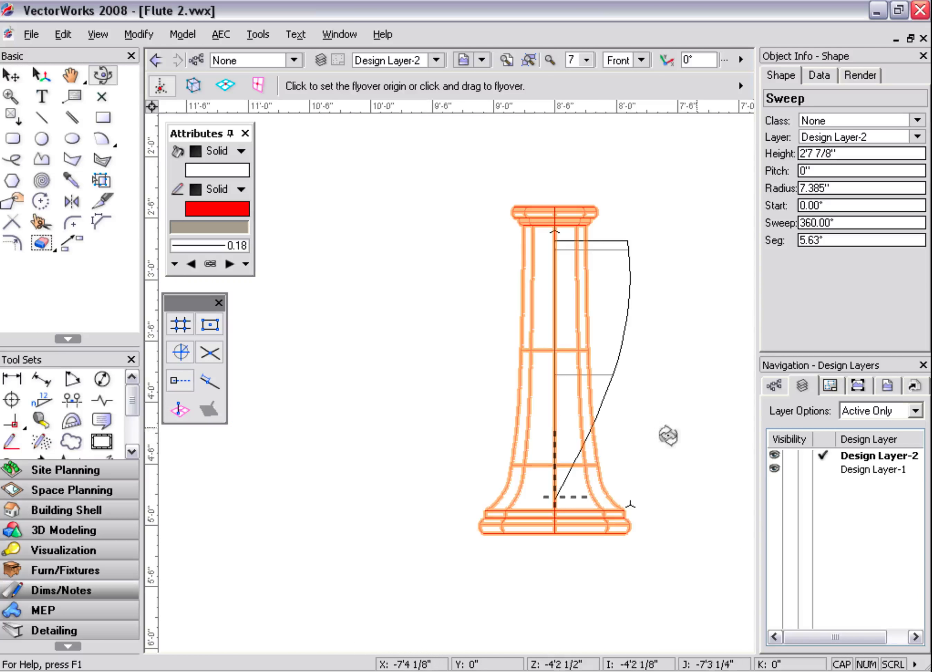
left_click(11, 74)
left_click(520, 205)
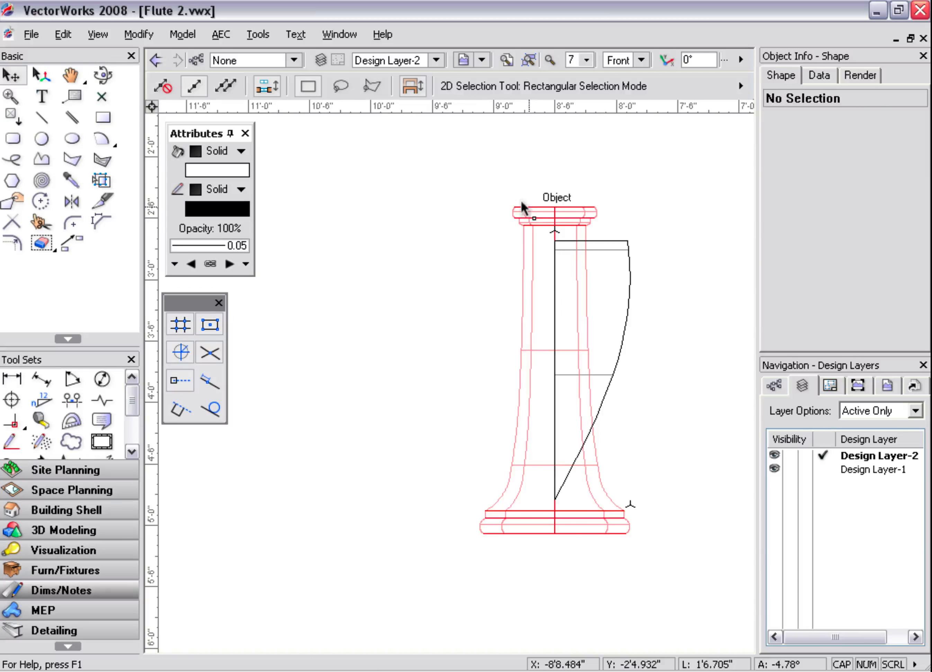
left_click(534, 212)
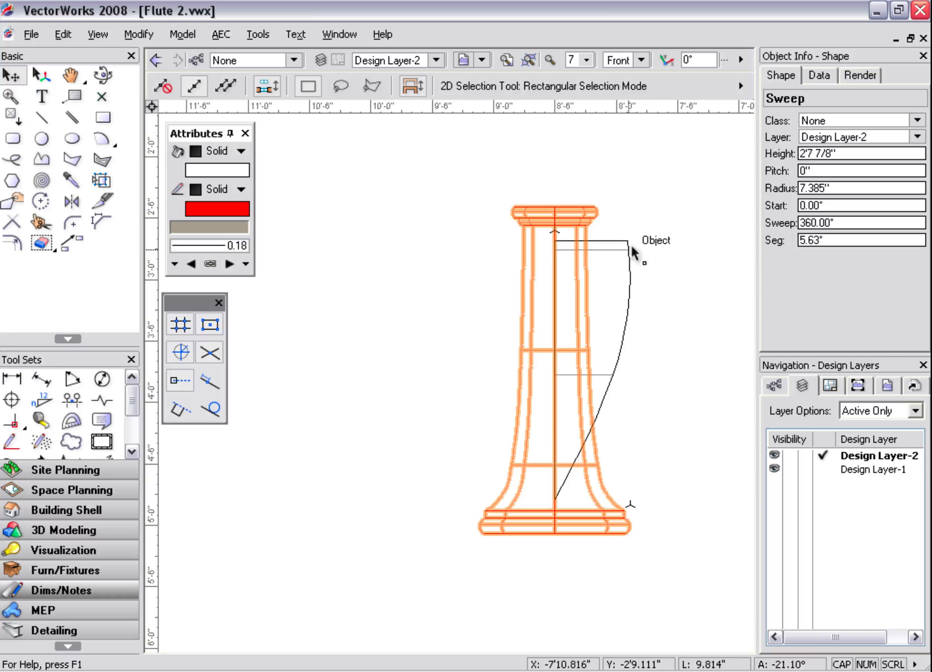
left_click(613, 245, "shift")
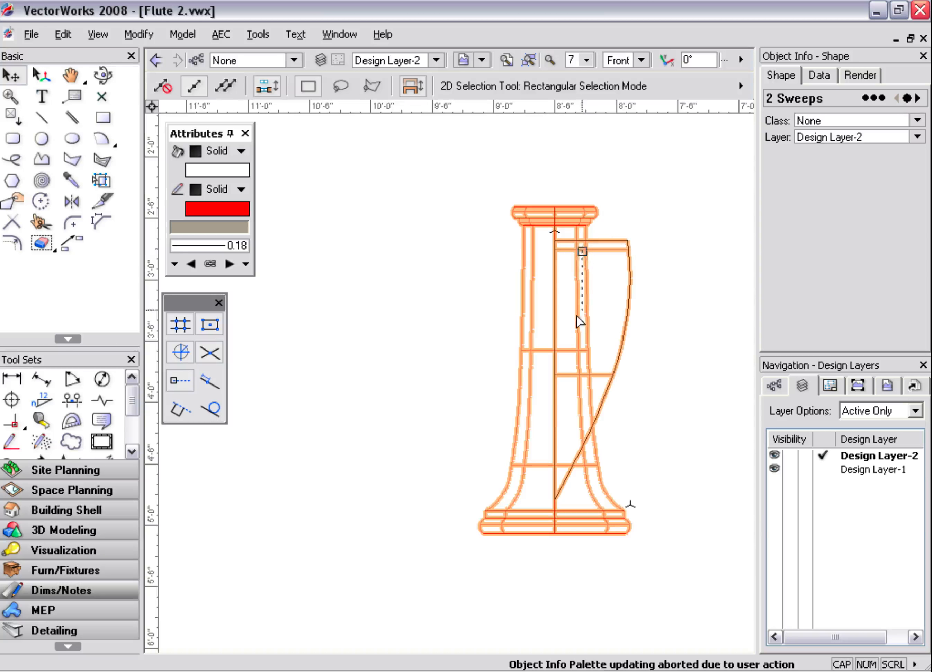
left_click(129, 33)
mouse_move(185, 40)
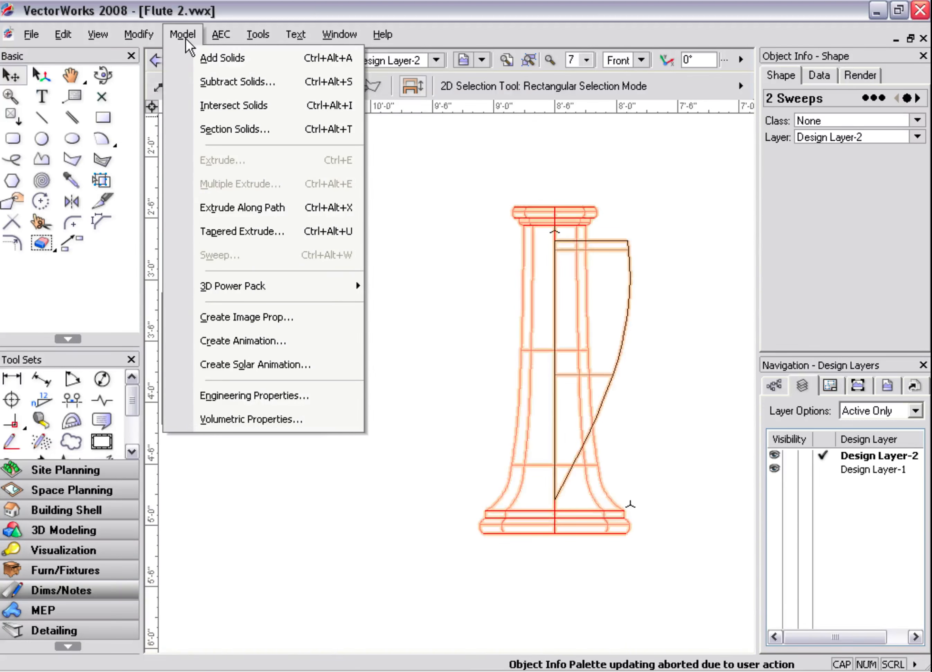
left_click(191, 85)
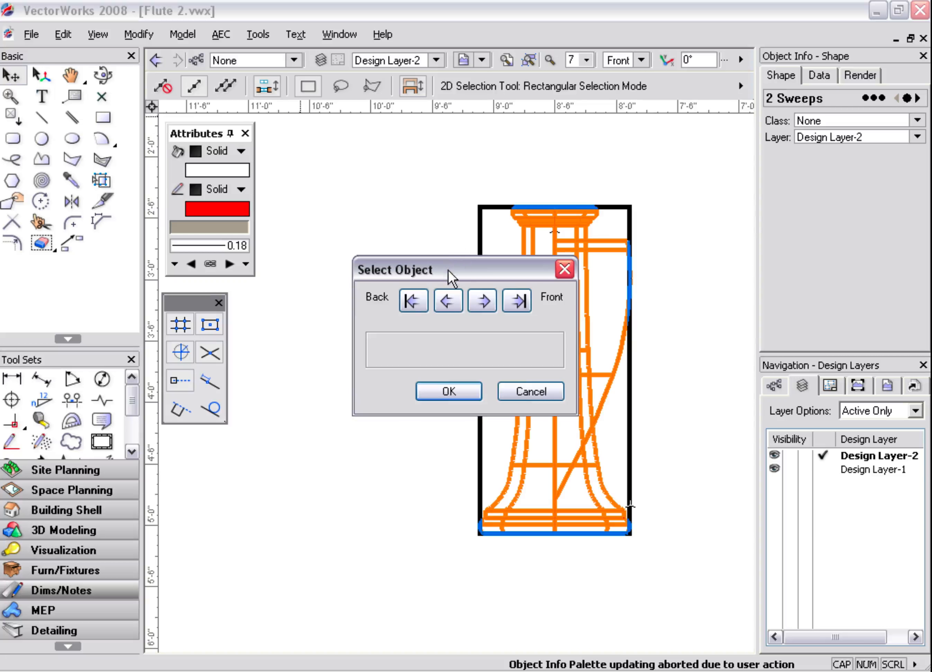
left_click_drag(453, 278, 316, 252)
left_click(345, 275)
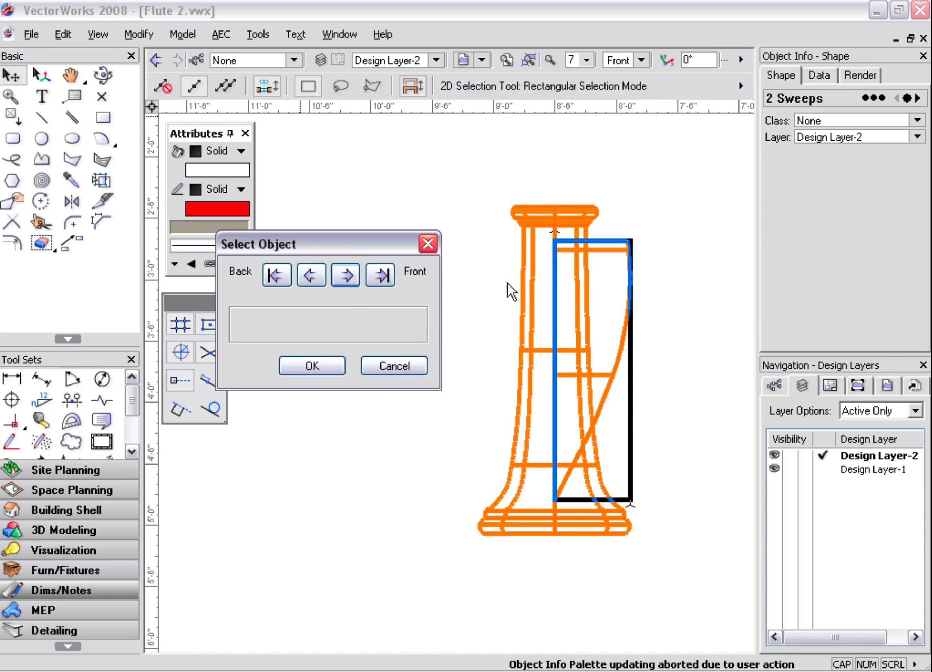
left_click(313, 368)
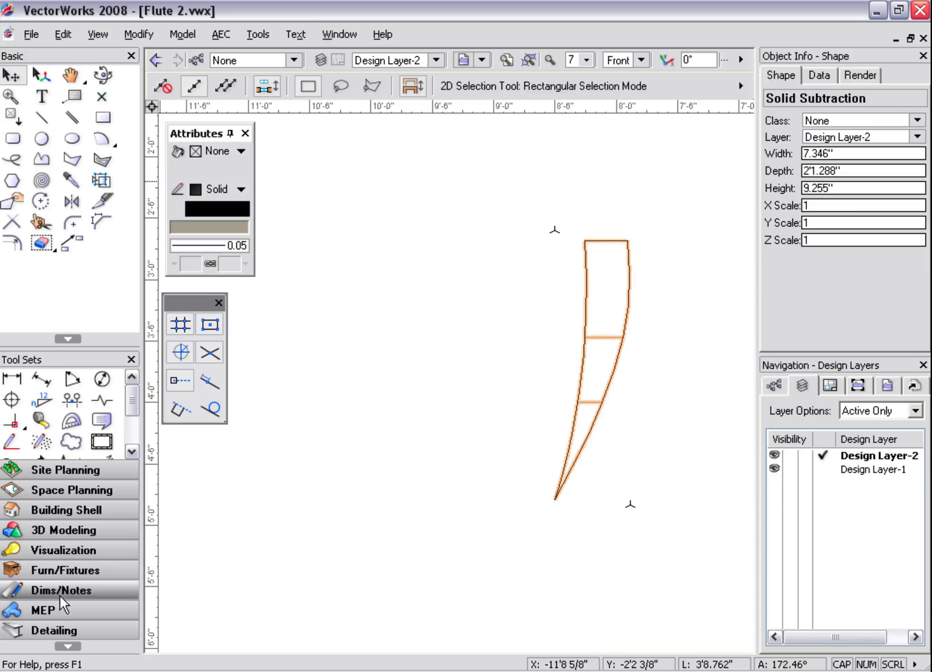
Extract the three consecutive edge segments along the solid subtraction's inner, shaft-side curve with Extract Curve mode
left_click(133, 529)
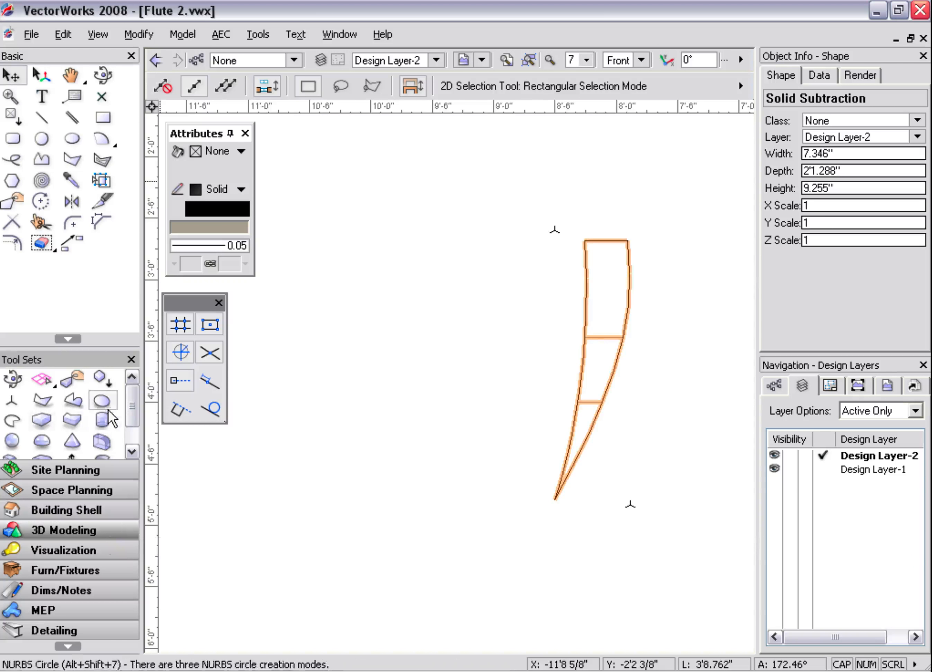
scroll(134, 404, "down", 2)
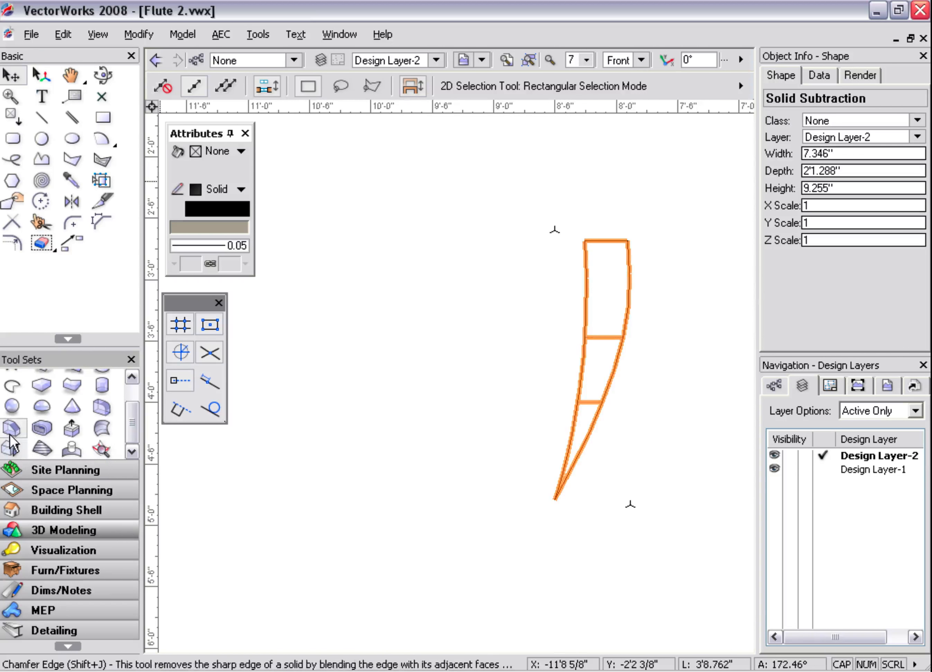
left_click(11, 448)
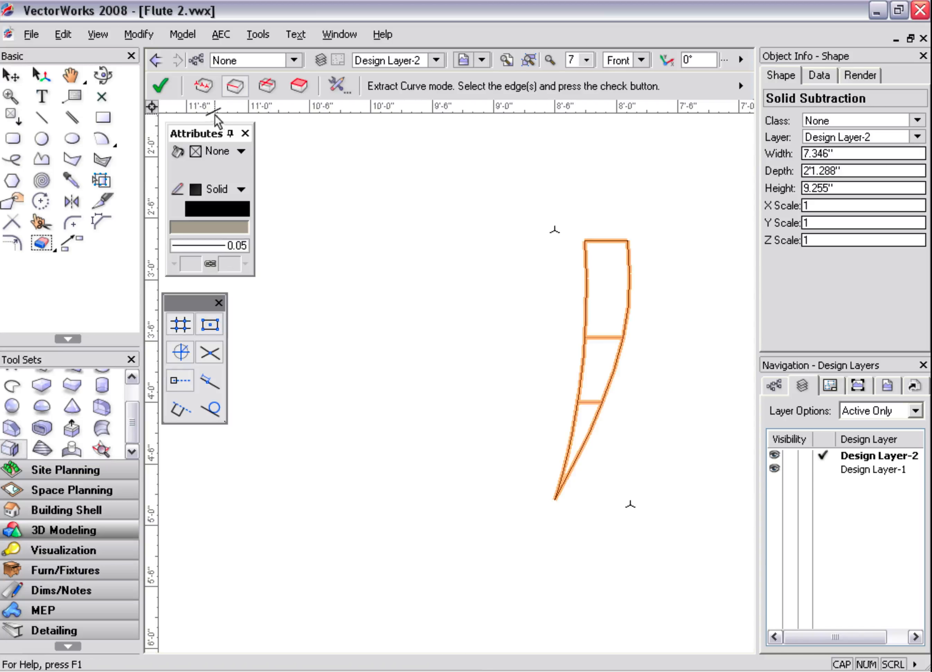
left_click(204, 86)
left_click(234, 87)
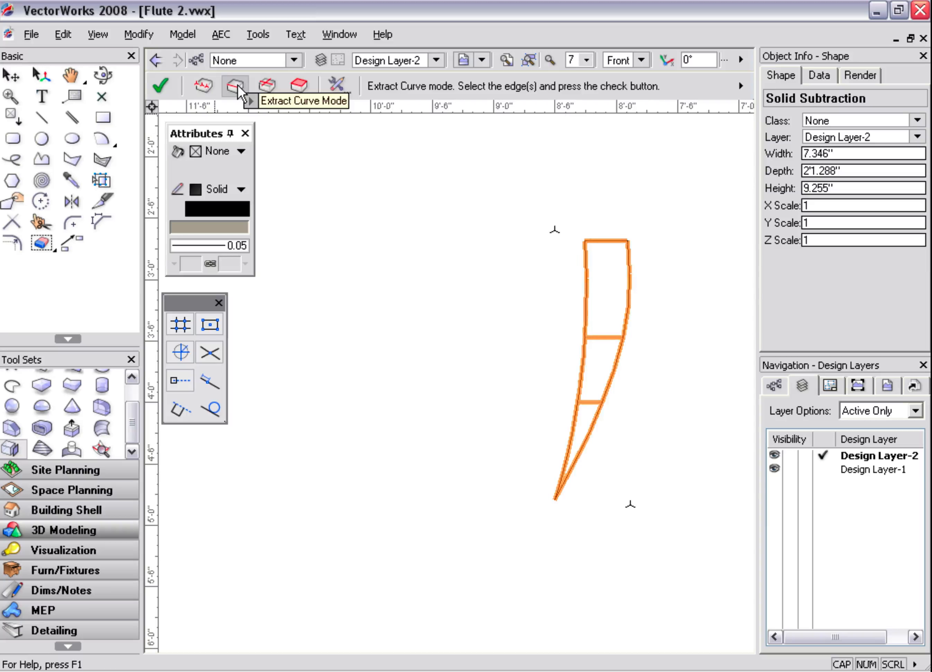
left_click(592, 292)
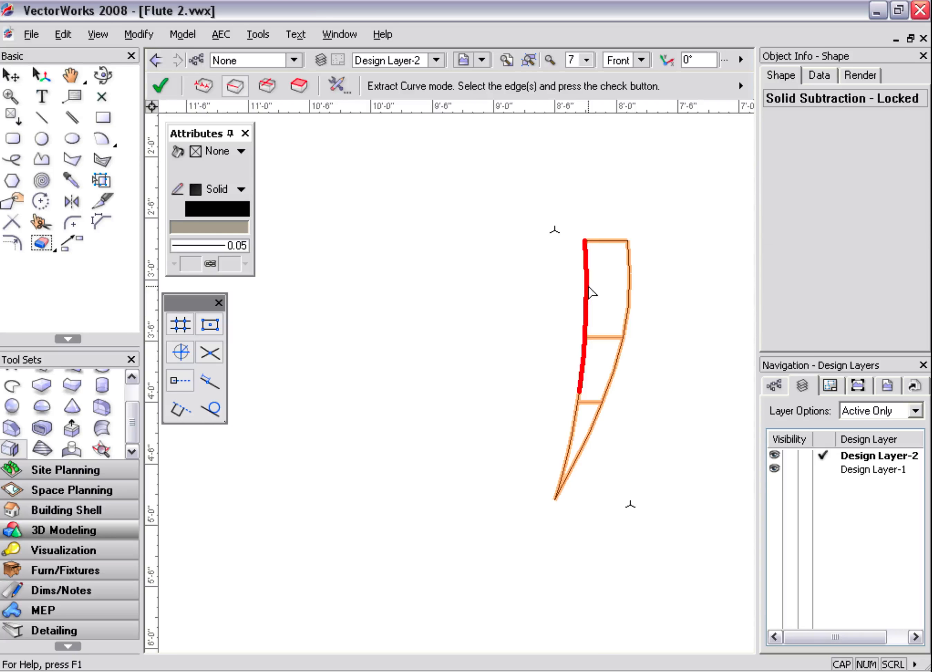
left_click(572, 421, "shift")
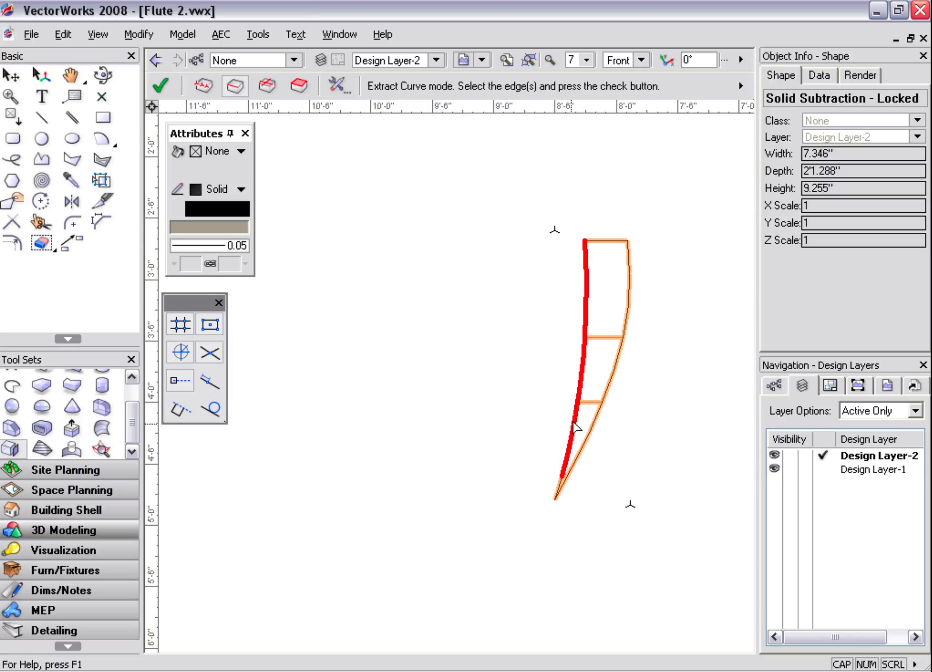
left_click(560, 491, "shift")
left_click(558, 489, "shift")
scroll(556, 492, "up", 3)
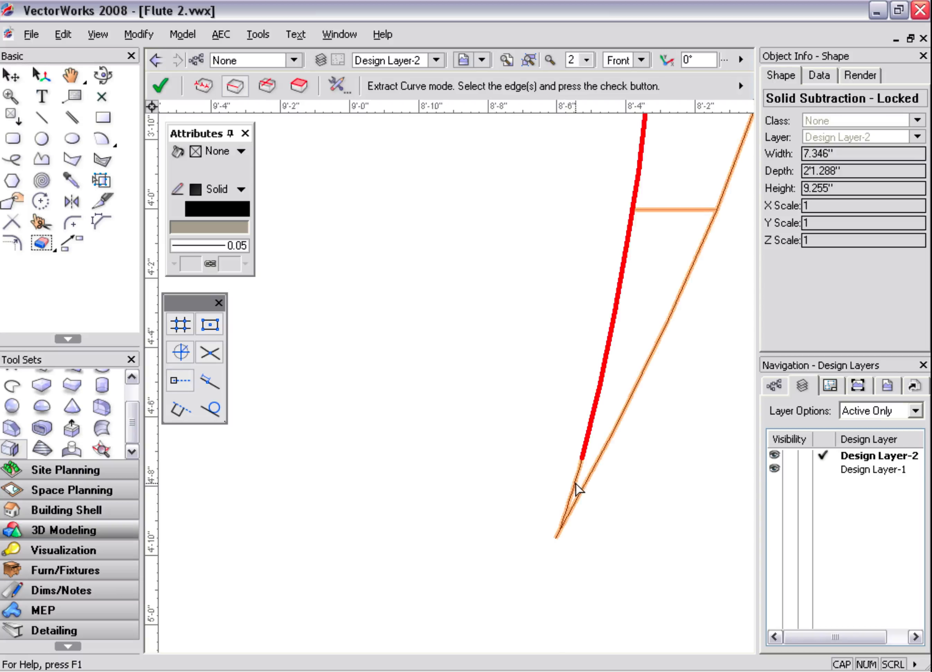
scroll(599, 404, "down", 4)
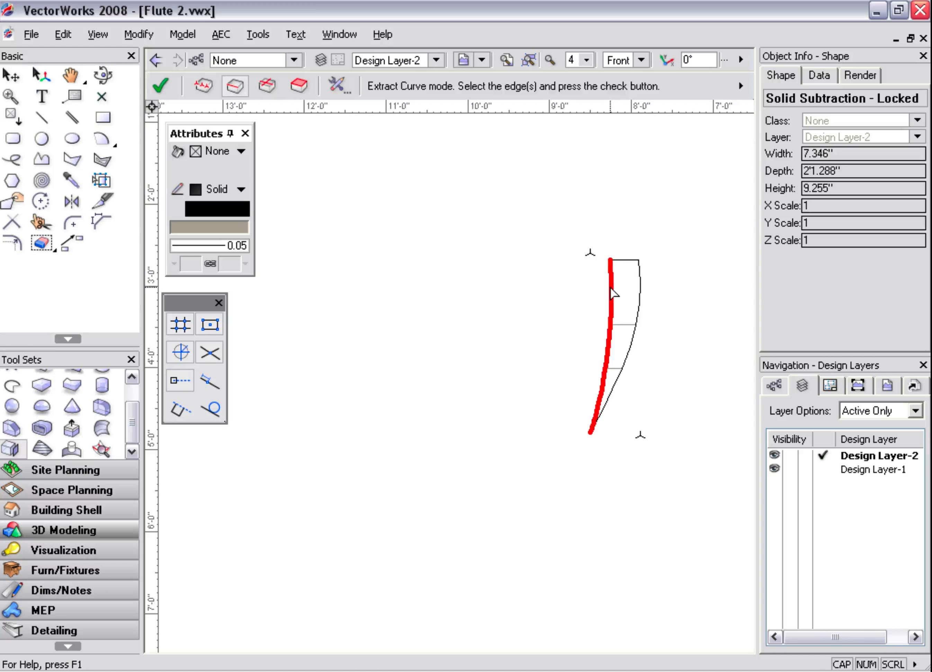
middle_click_drag(614, 289, 600, 324)
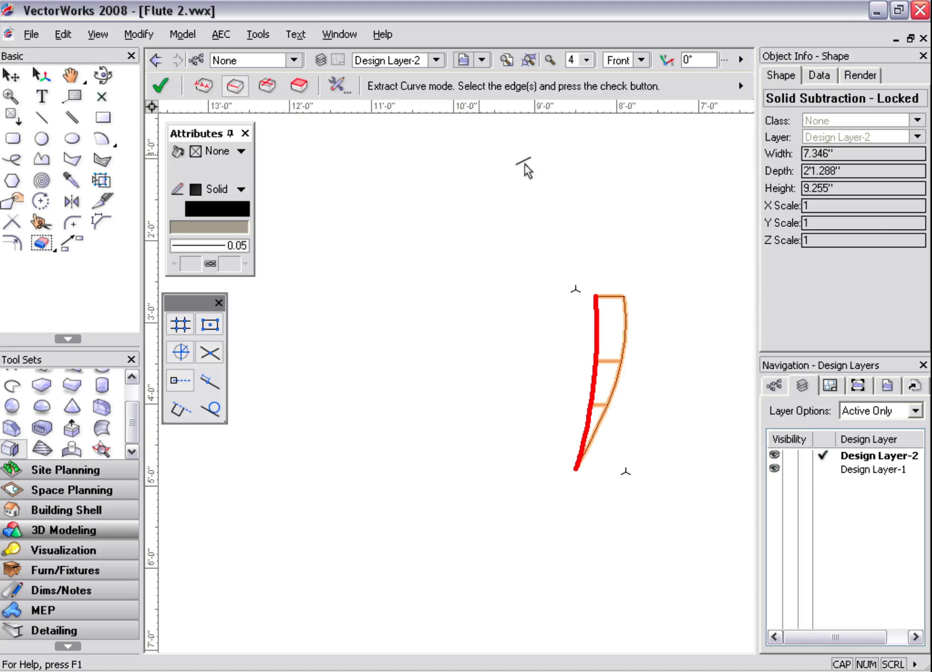
left_click(163, 86)
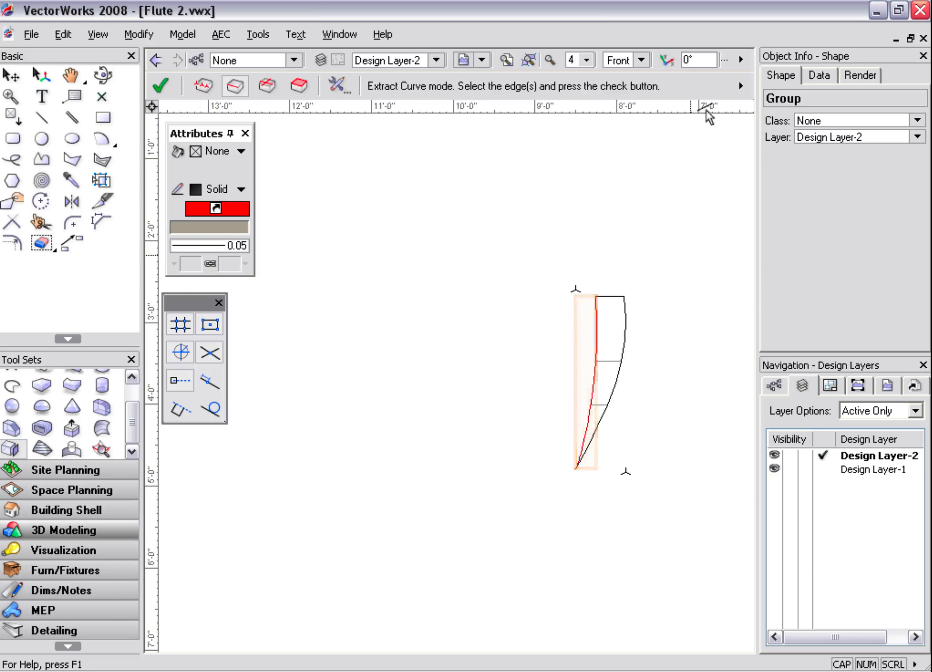
Delete the solid subtraction, leaving only the extracted curve group and the 3D loci
left_click(11, 75)
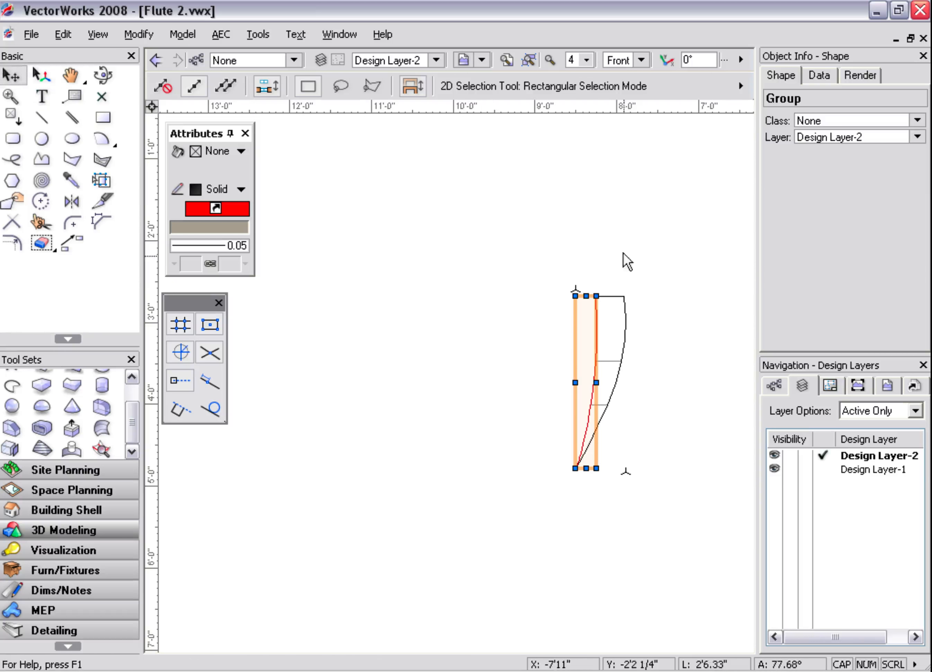
left_click(625, 297)
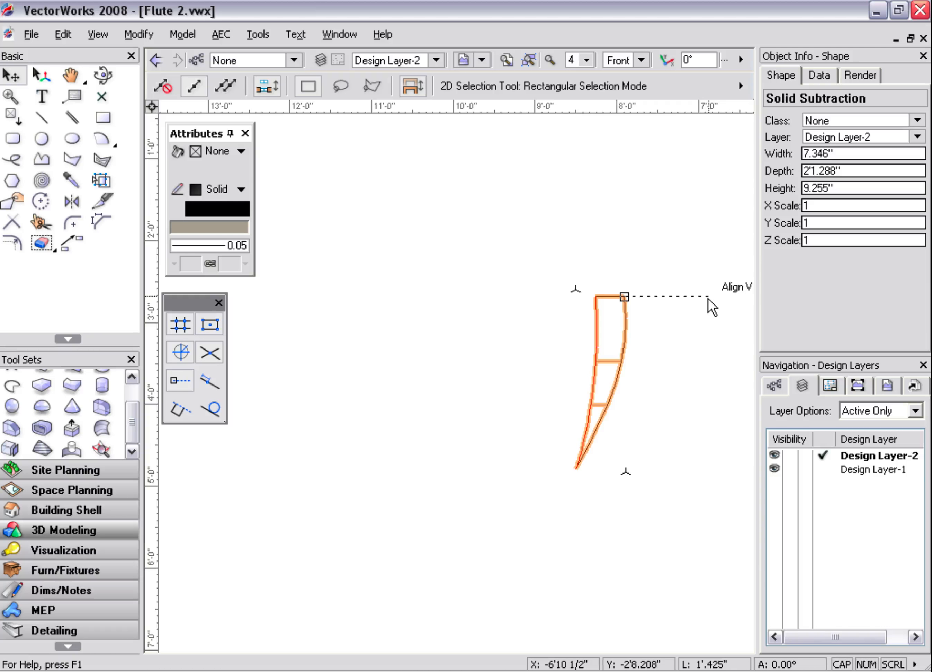
left_click(708, 298)
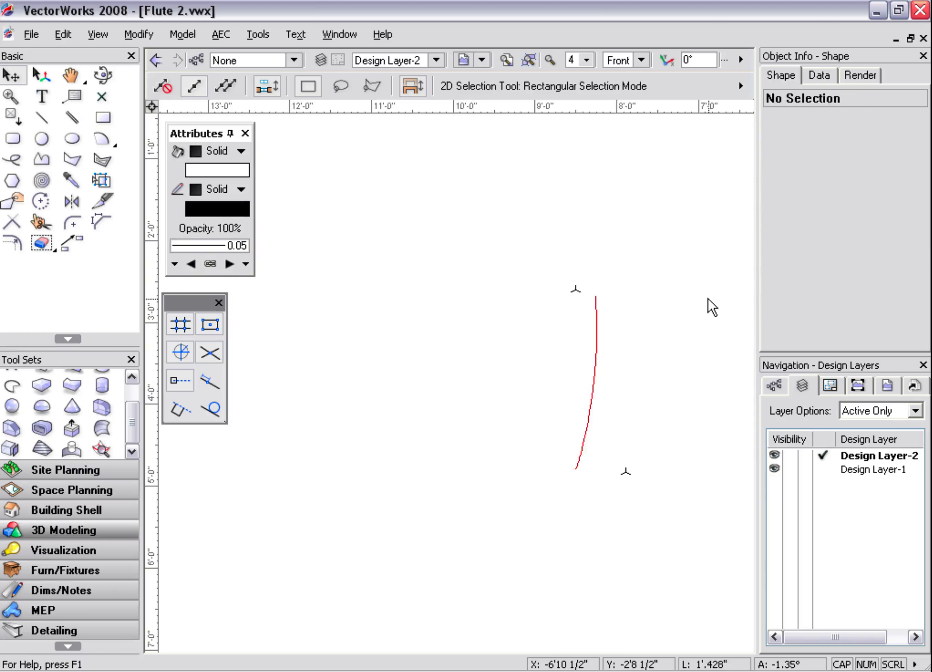
Ungroup the extracted curves and compose them into a single NURBS curve
left_click(597, 340)
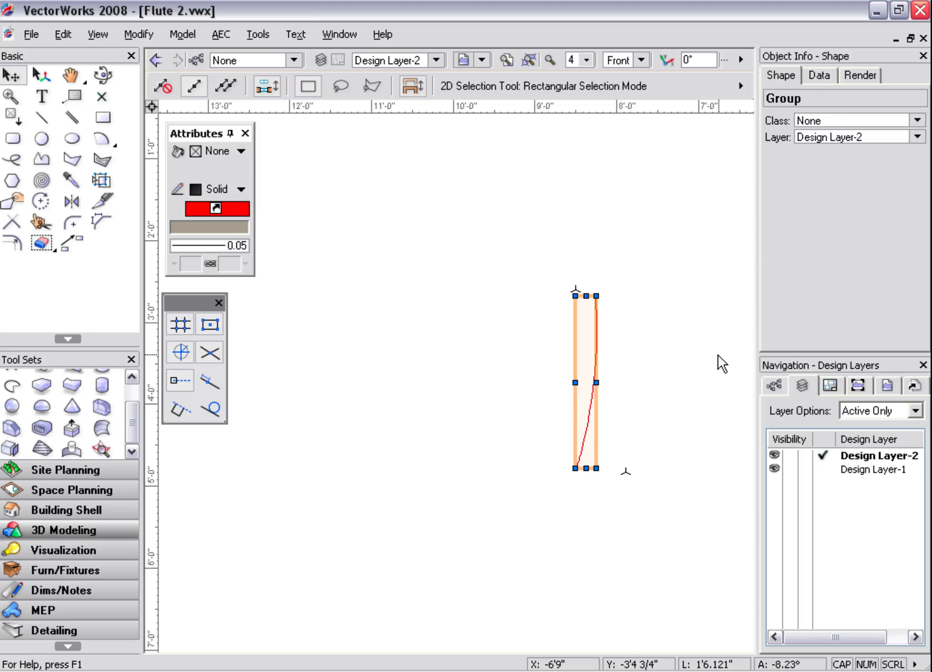
key("ctrl+u")
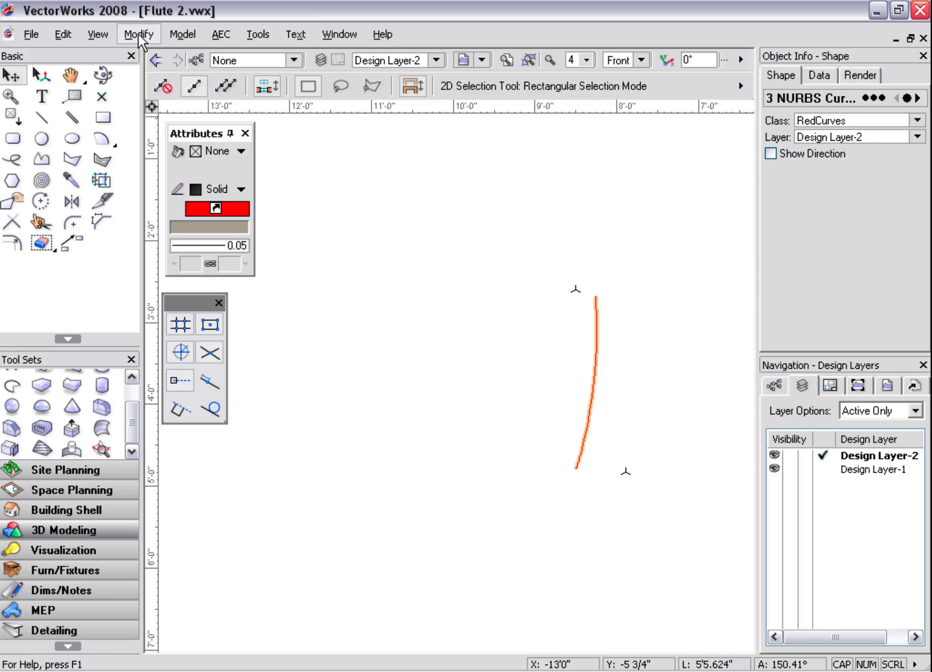
left_click(139, 36)
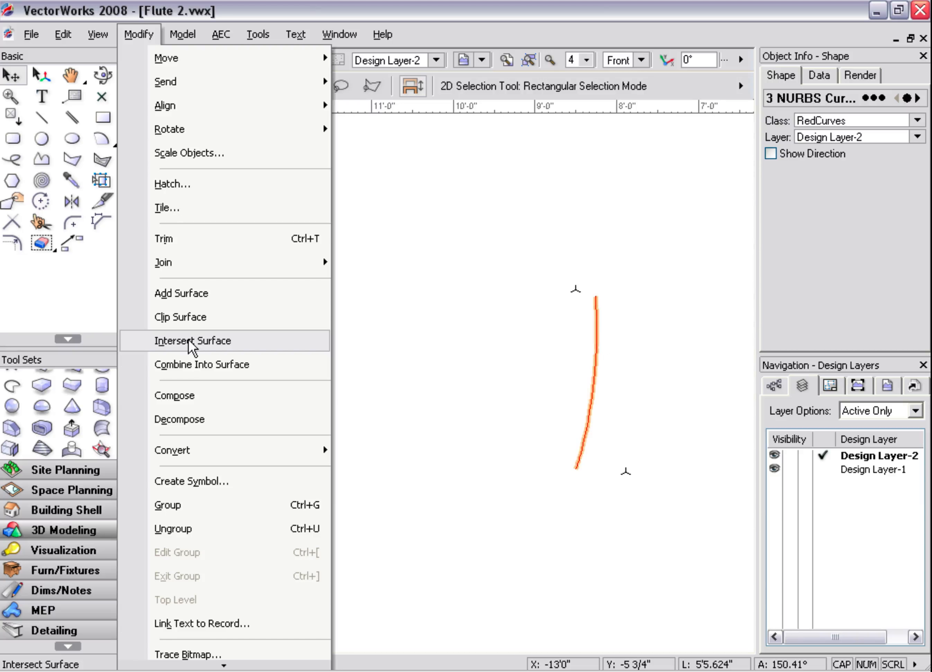
left_click(176, 397)
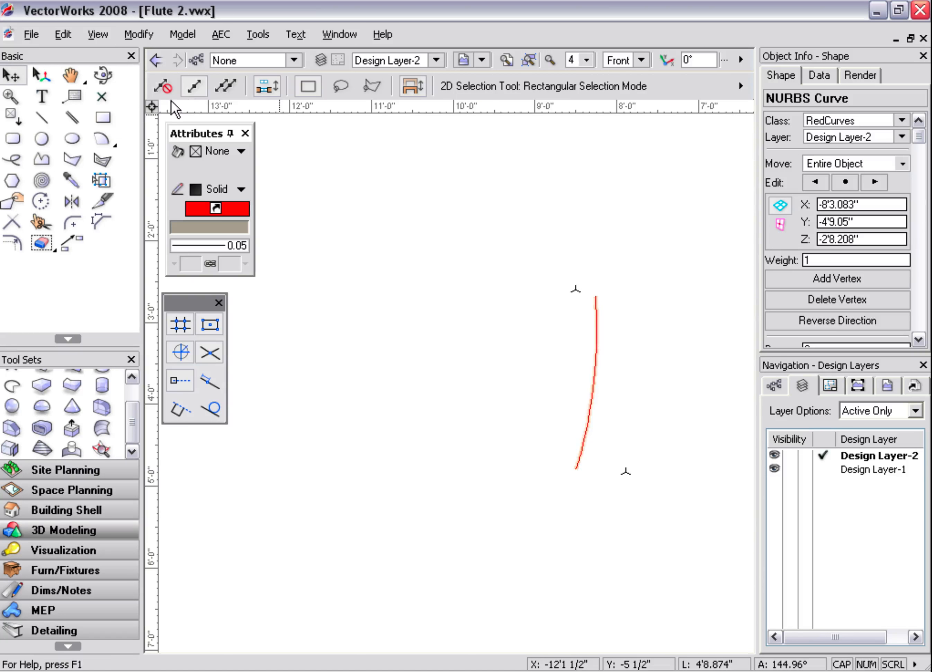
Paste the copied swept shaft back in its original place and select the composed spiral curve
left_click(61, 35)
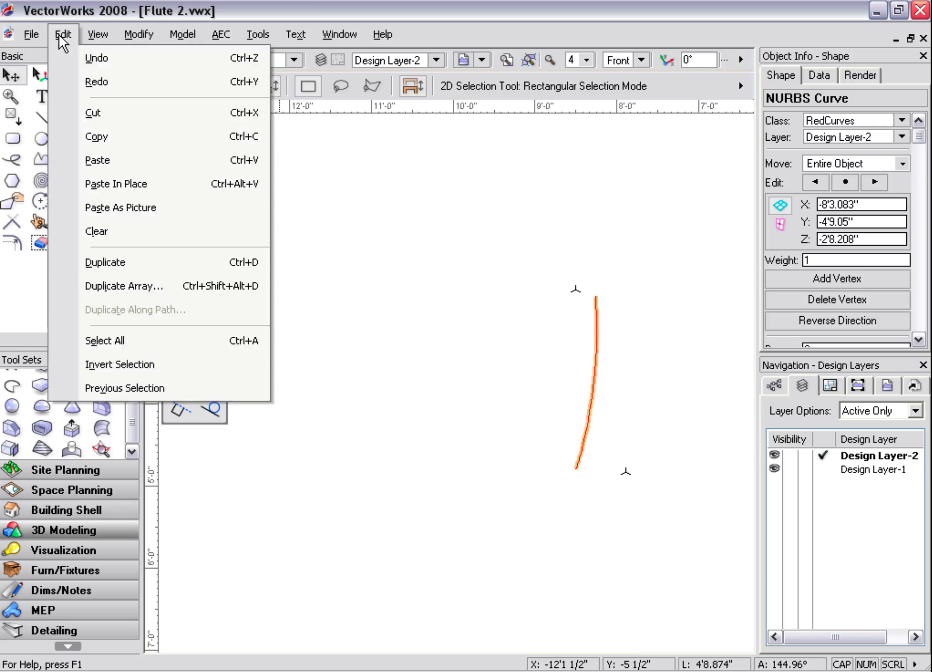
left_click(108, 184)
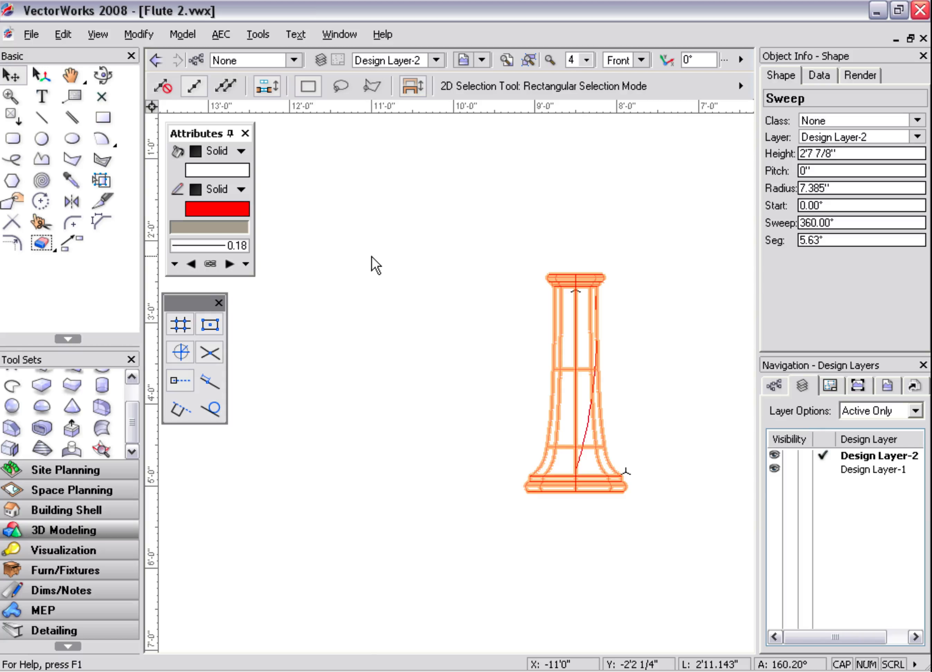
left_click(595, 430)
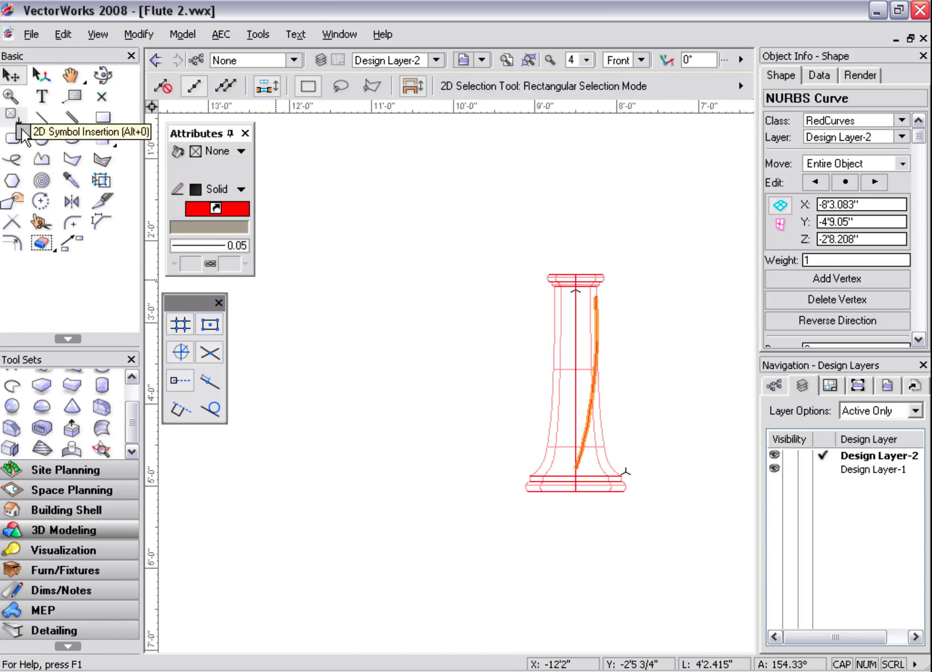
Create a circle with a 1/2" radius beside the shaft as the flute profile
double_click(41, 141)
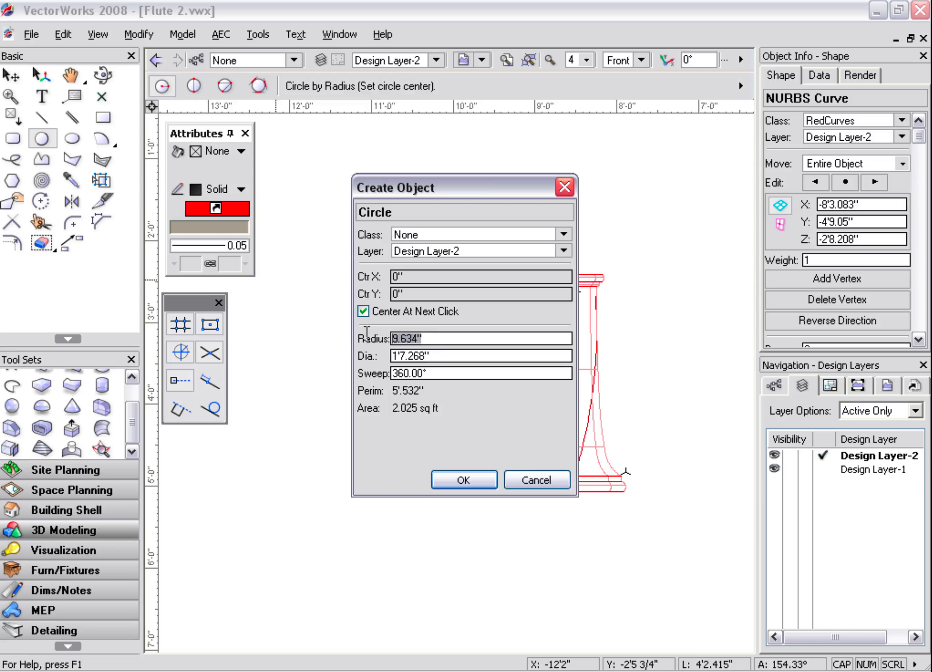
type("3")
key("Return")
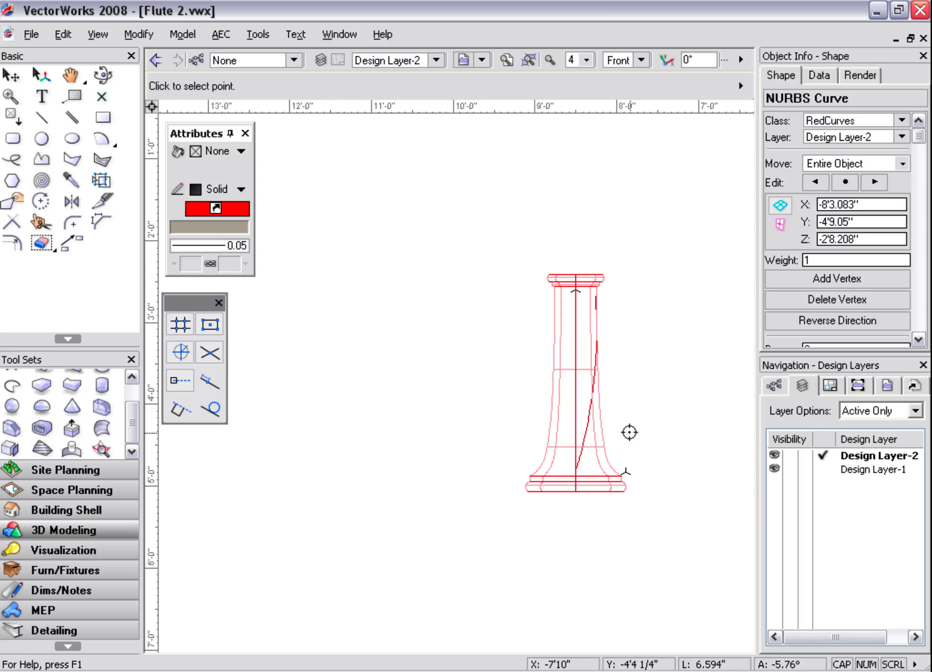
key("6")
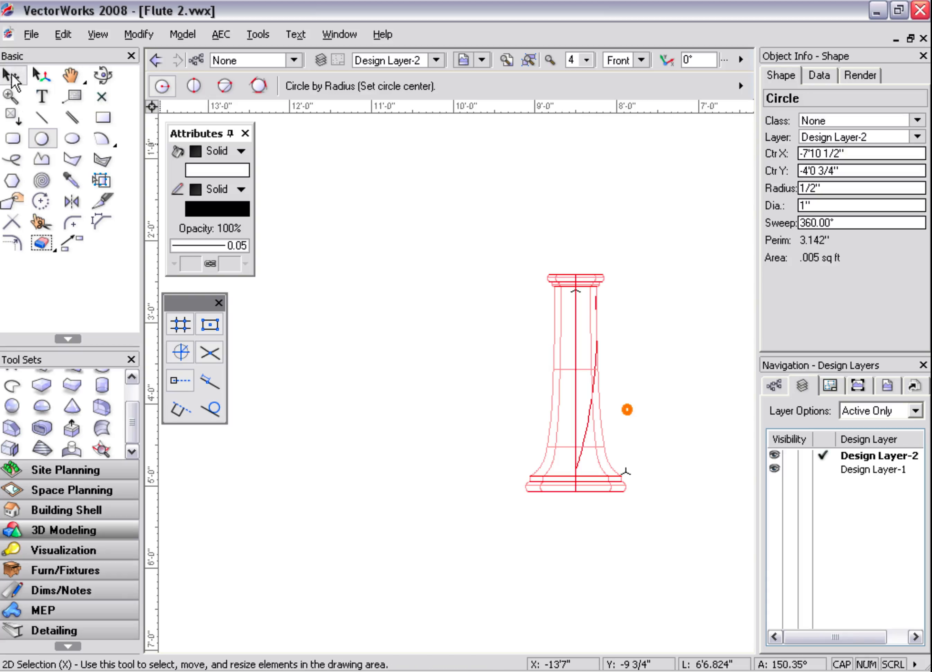
Extrude the 1/2" radius circle along the spiral NURBS curve with a uniform scale factor of 1
left_click(71, 75)
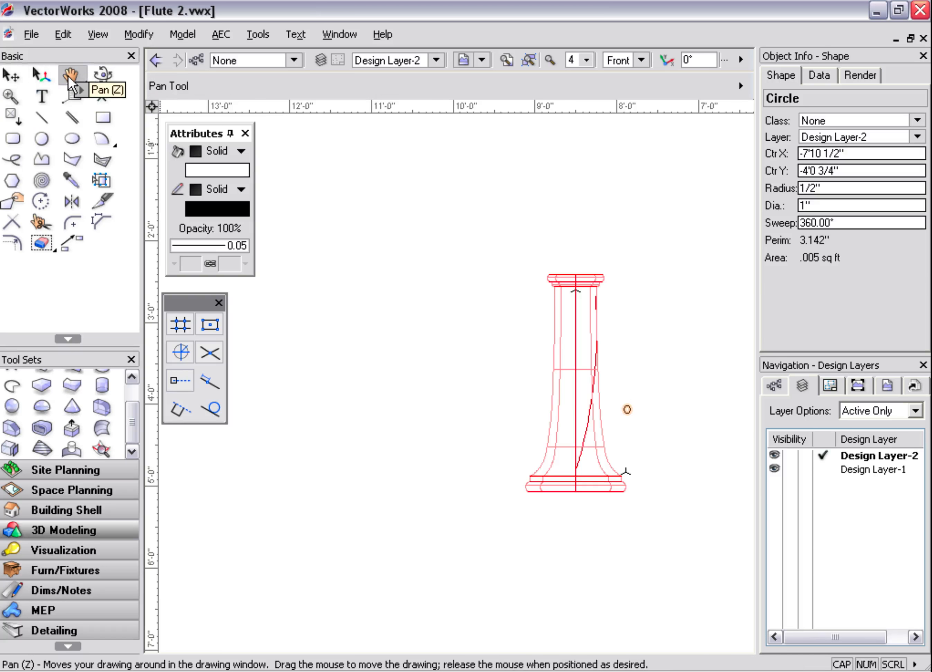
left_click(11, 76)
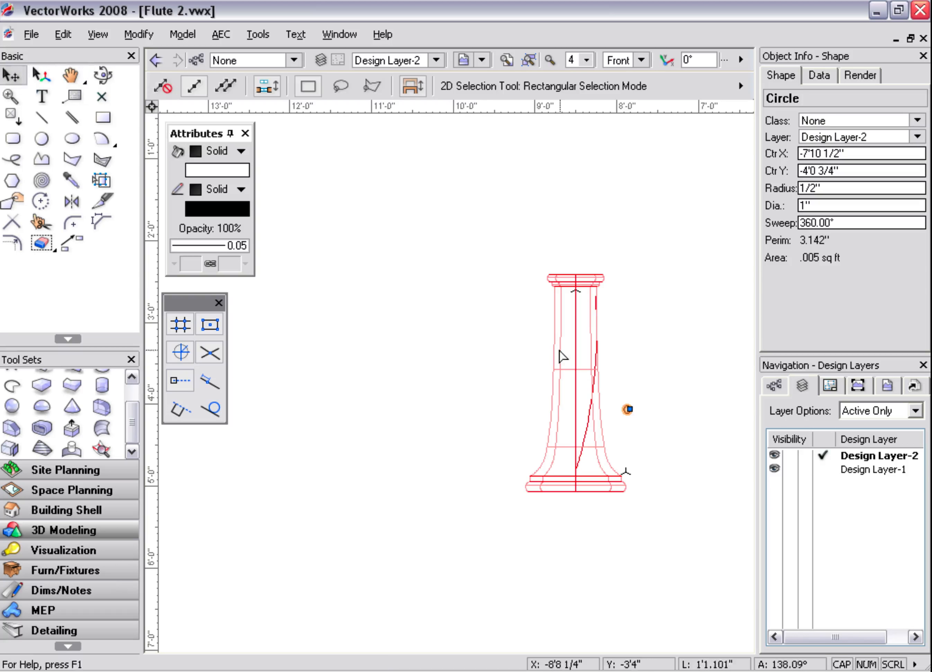
left_click(595, 411, "shift")
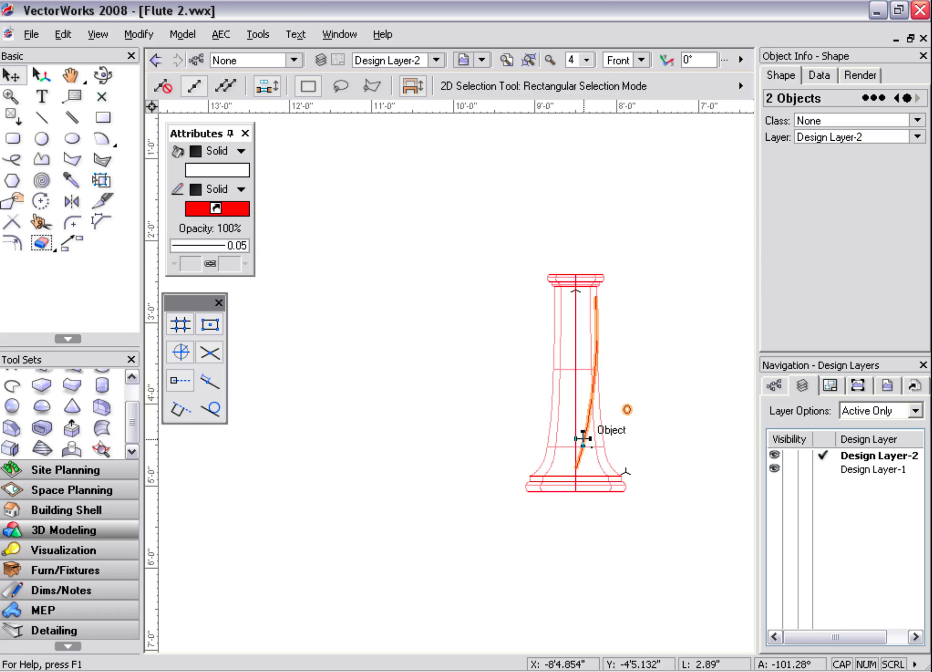
left_click(178, 37)
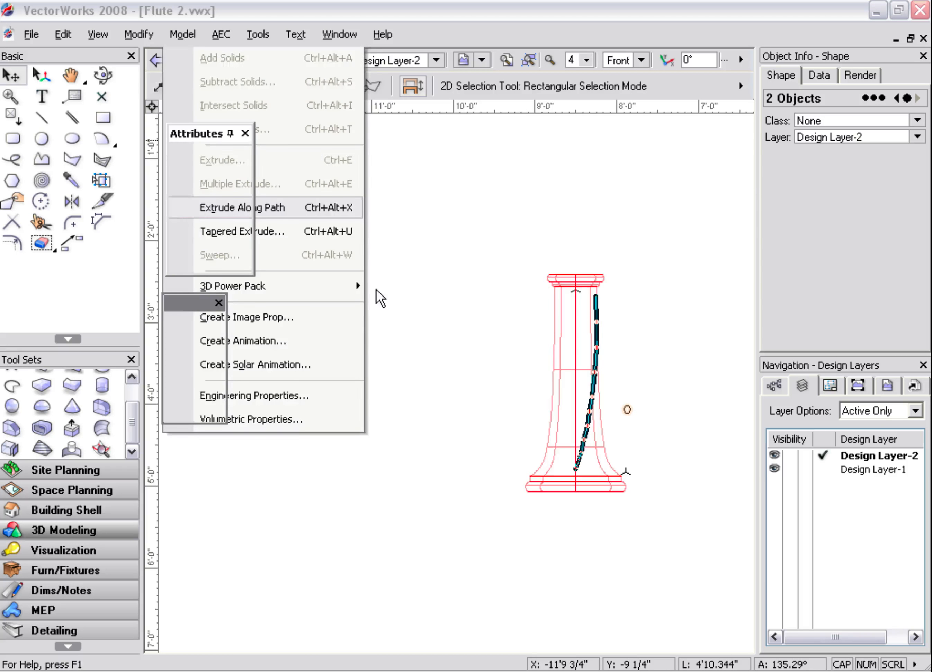
key("Return")
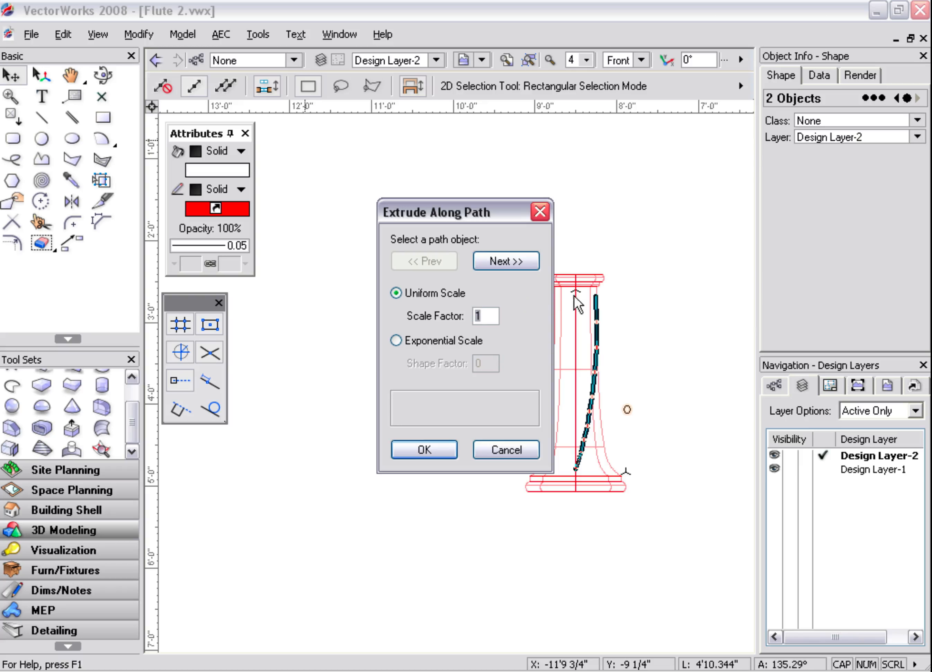
left_click(480, 263)
left_click(421, 259)
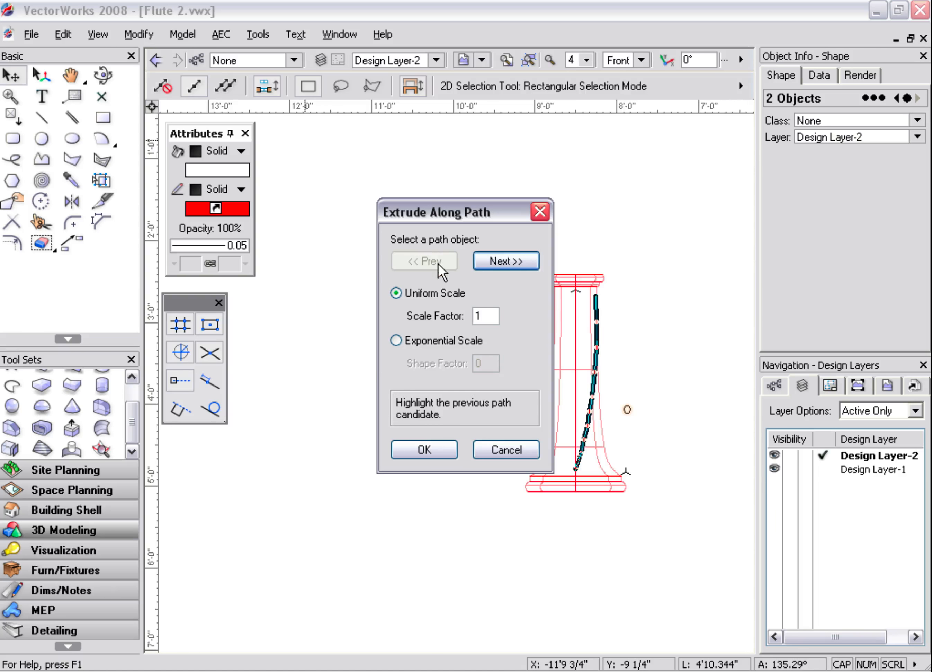
left_click(440, 450)
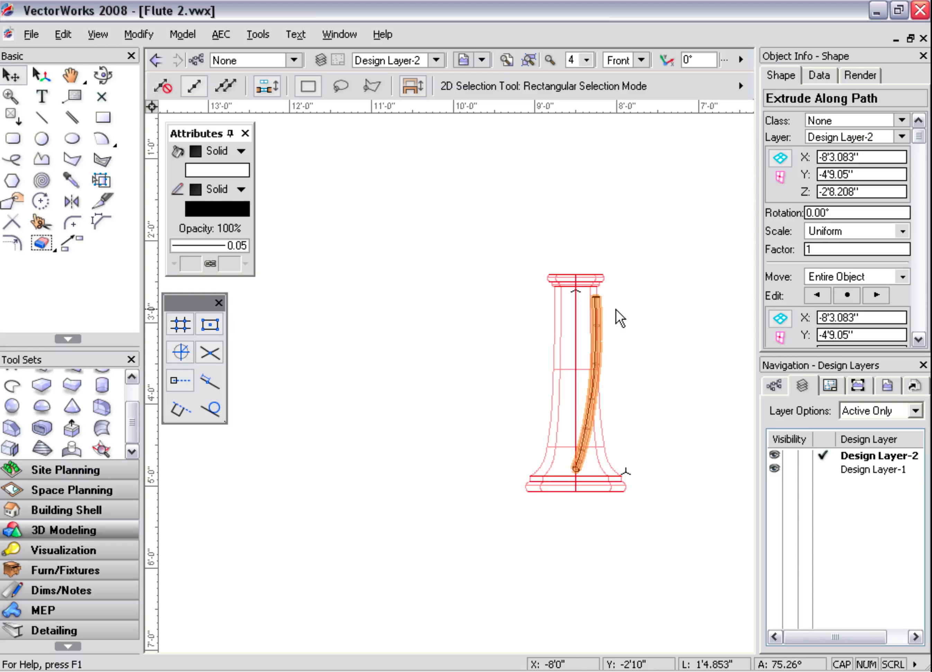
Set the working plane through three points on the circular end face at the top of the flute extrusion
scroll(599, 323, "up", 4)
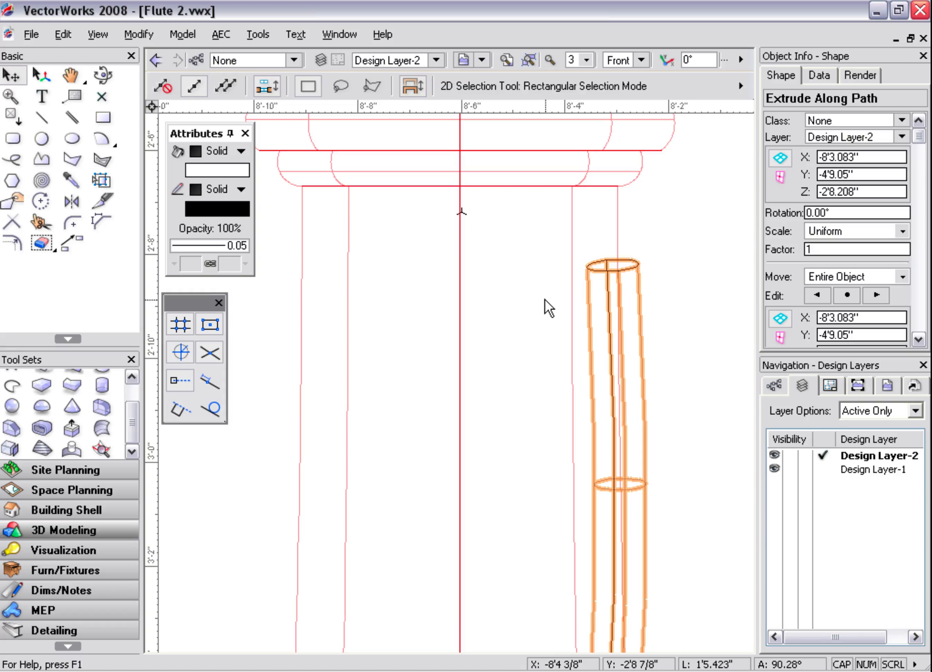
left_click(42, 407)
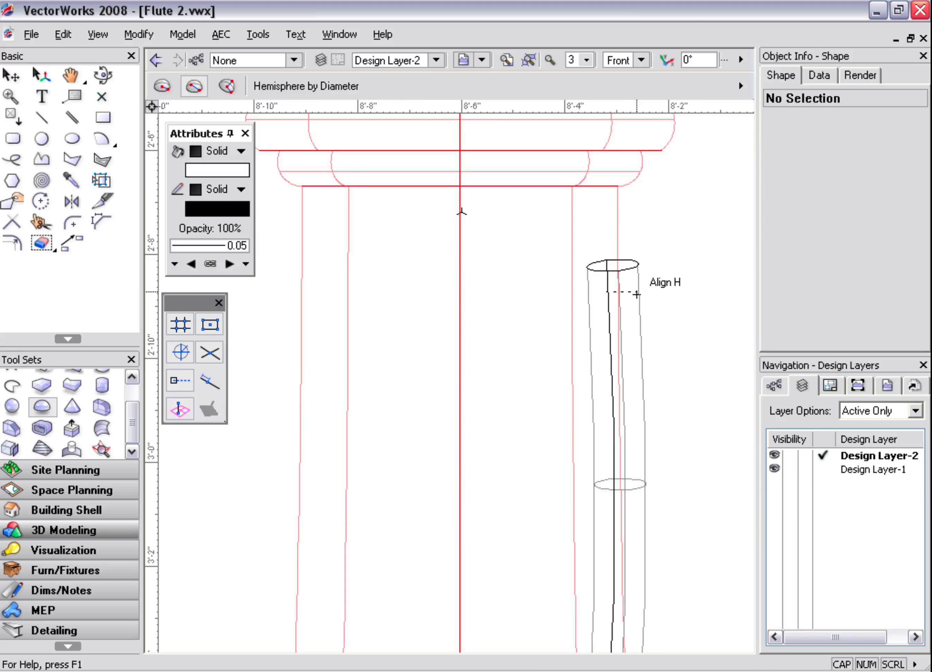
scroll(636, 294, "up", 3)
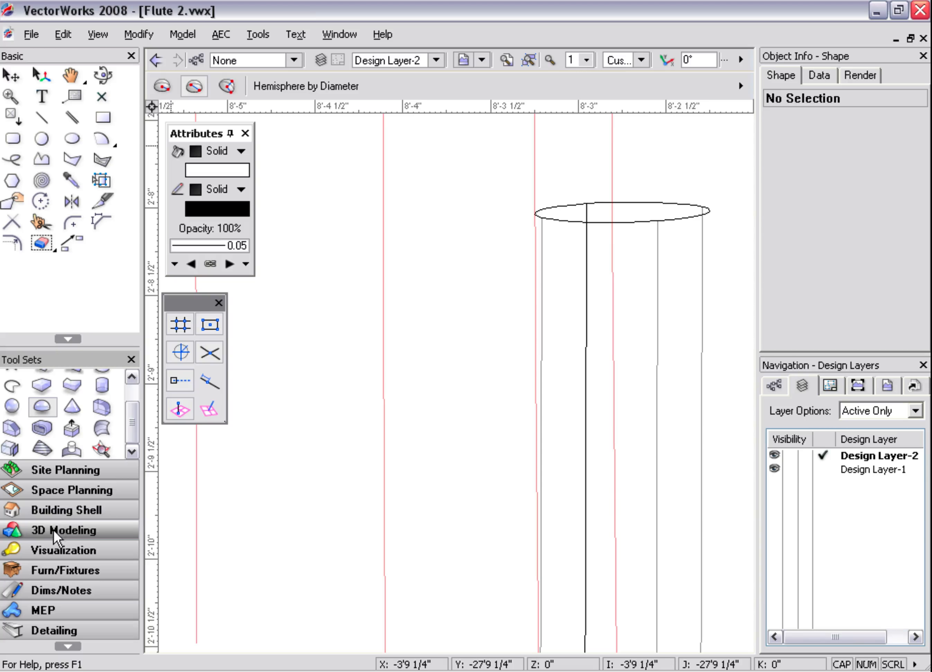
left_click(132, 377)
left_click(43, 380)
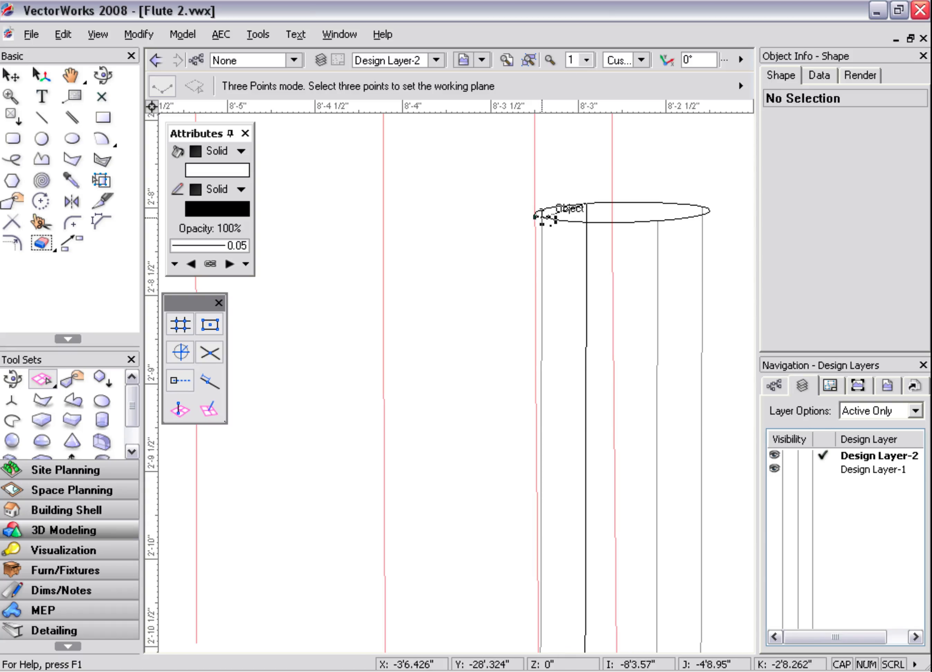
left_click(588, 202)
left_click(658, 220)
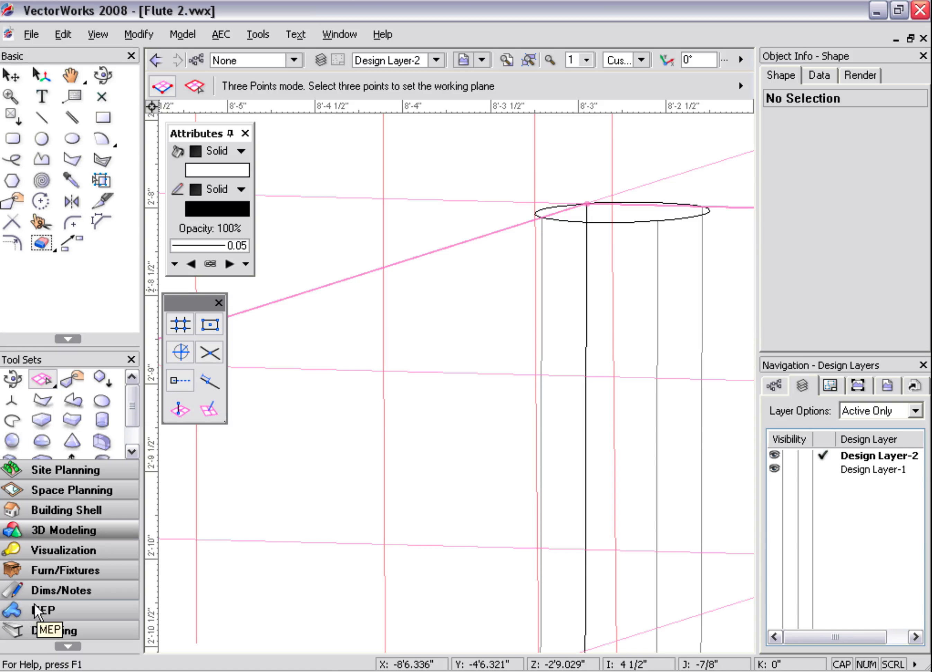
Create a hemisphere by diameter across the flute's top end face, with a radius of 1/2"
left_click(42, 441)
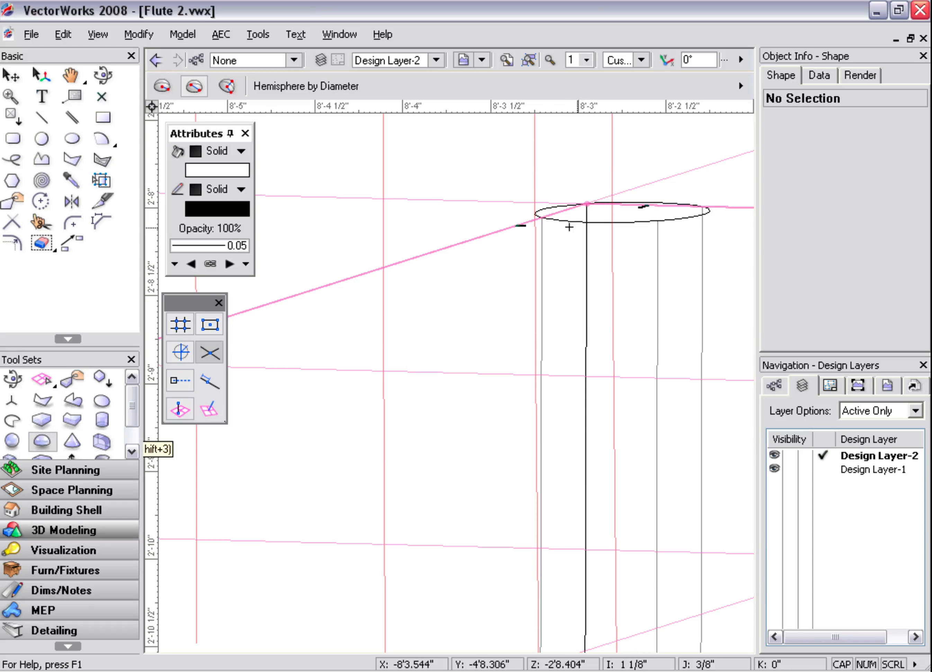
left_click(586, 203)
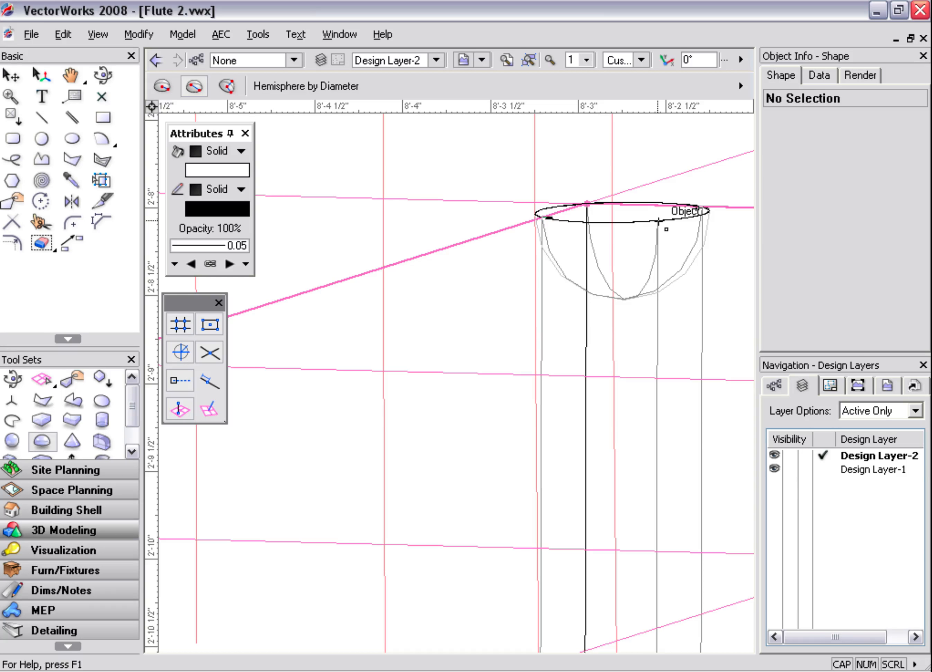
key("alt")
left_click(666, 229)
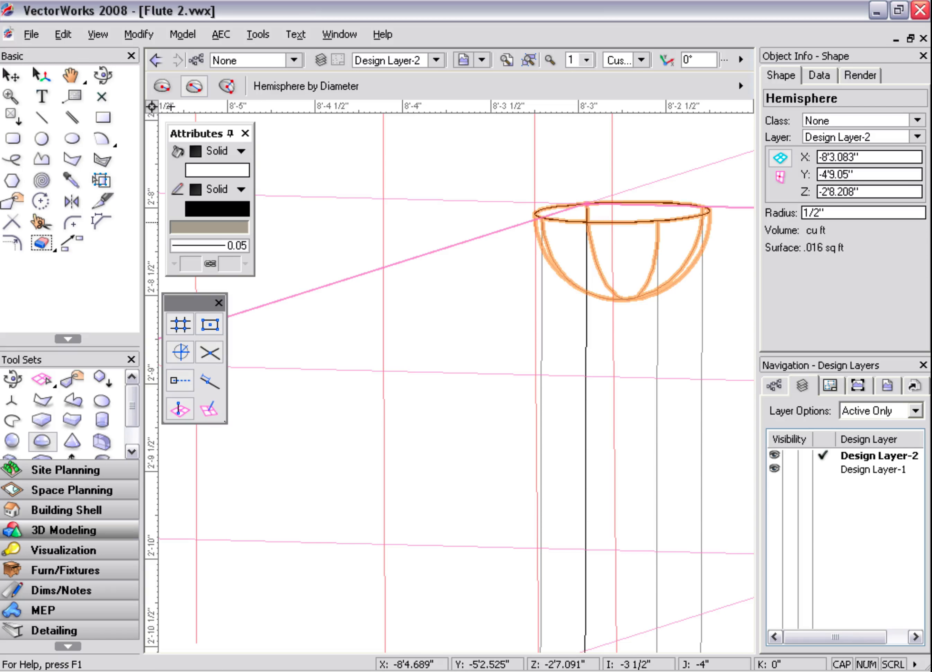
Mirror a duplicate of the top hemisphere across the working plane and delete the original one inside the flute
left_click(71, 202)
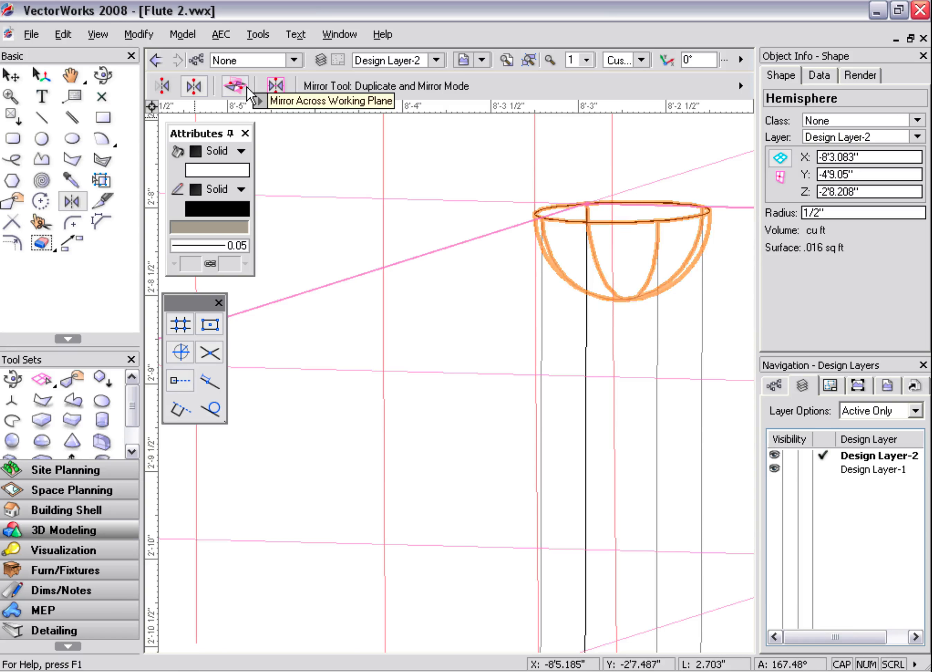
left_click(236, 86)
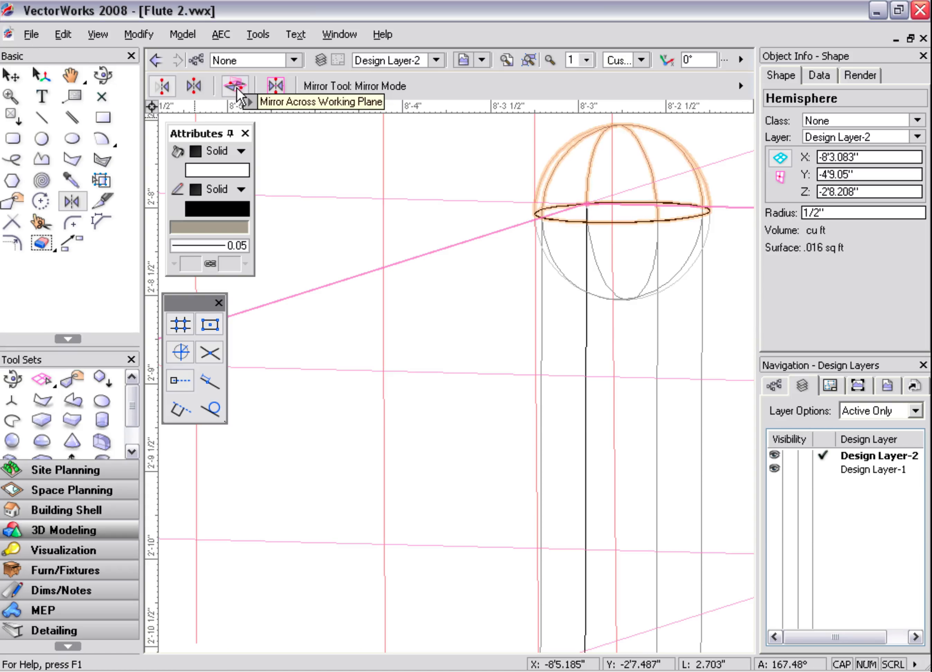
left_click(11, 75)
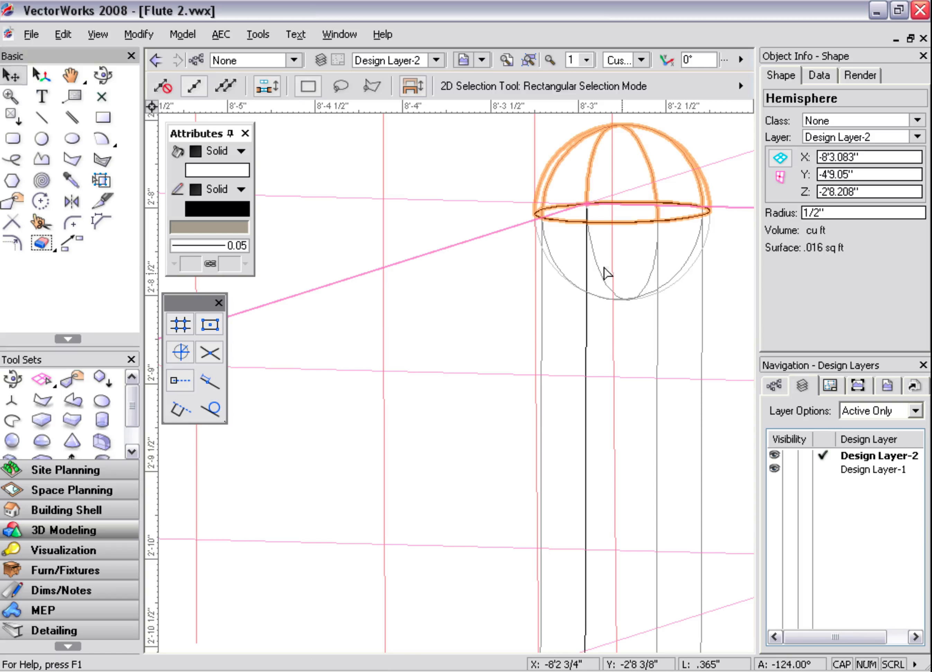
left_click(611, 289)
key("Delete")
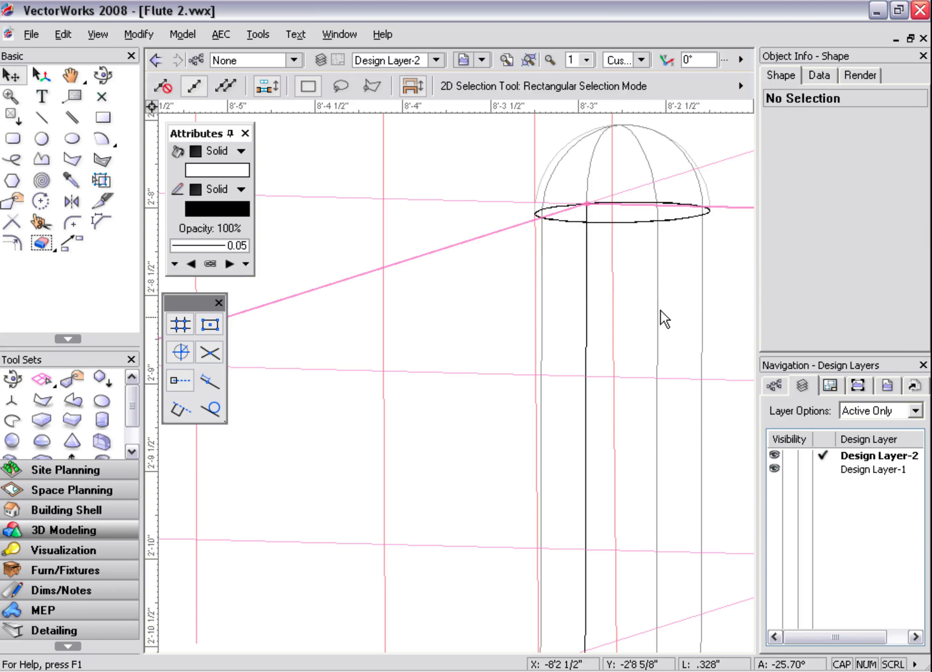
Set the working plane through three points on the circular end face at the bottom of the flute extrusion
scroll(637, 285, "down", 3)
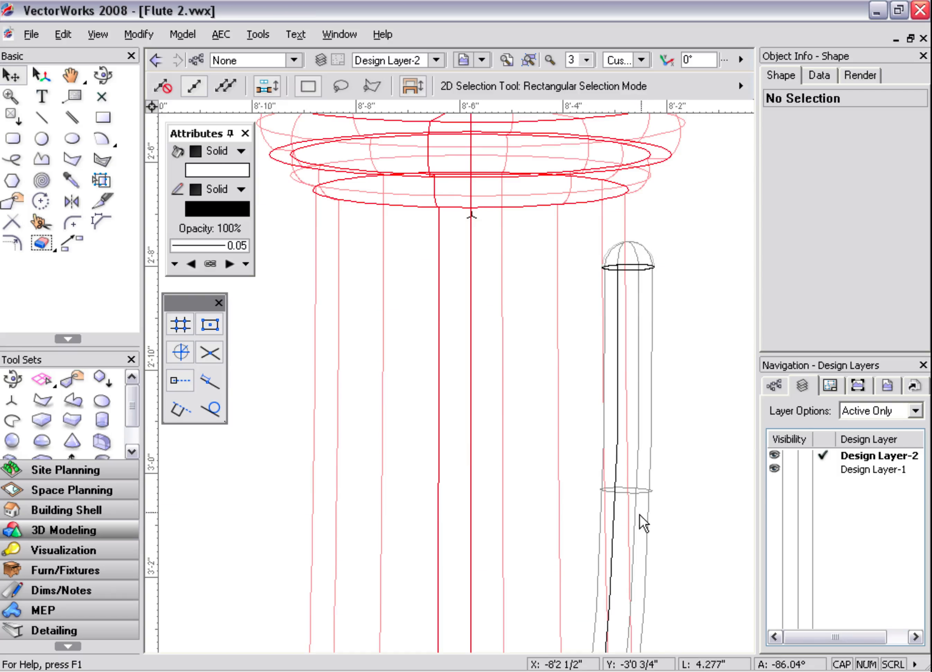
mouse_move(633, 546)
middle_mouse_down()
mouse_move(658, 263)
mouse_move(682, 149)
middle_mouse_up()
mouse_move(592, 524)
middle_mouse_down()
mouse_move(666, 312)
mouse_move(688, 115)
middle_mouse_up()
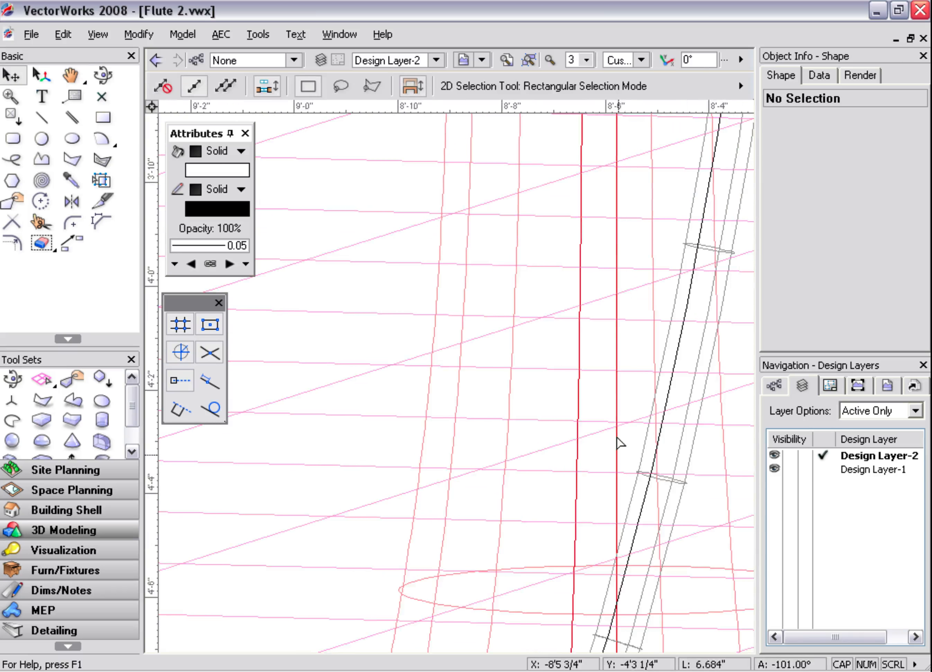
mouse_move(623, 514)
middle_mouse_down()
mouse_move(578, 283)
mouse_move(587, 165)
middle_mouse_up()
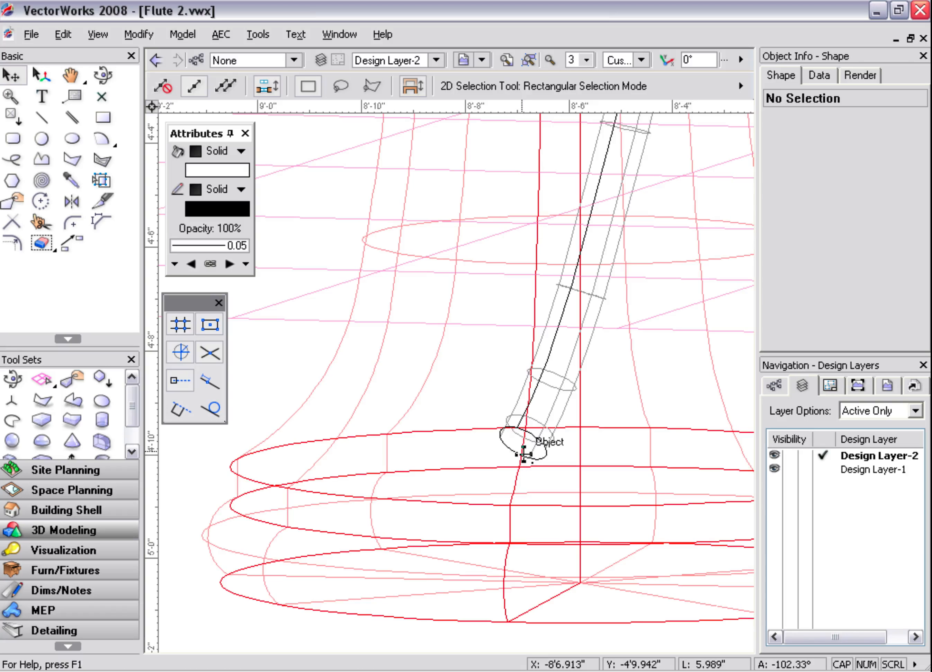
scroll(502, 449, "up", 4)
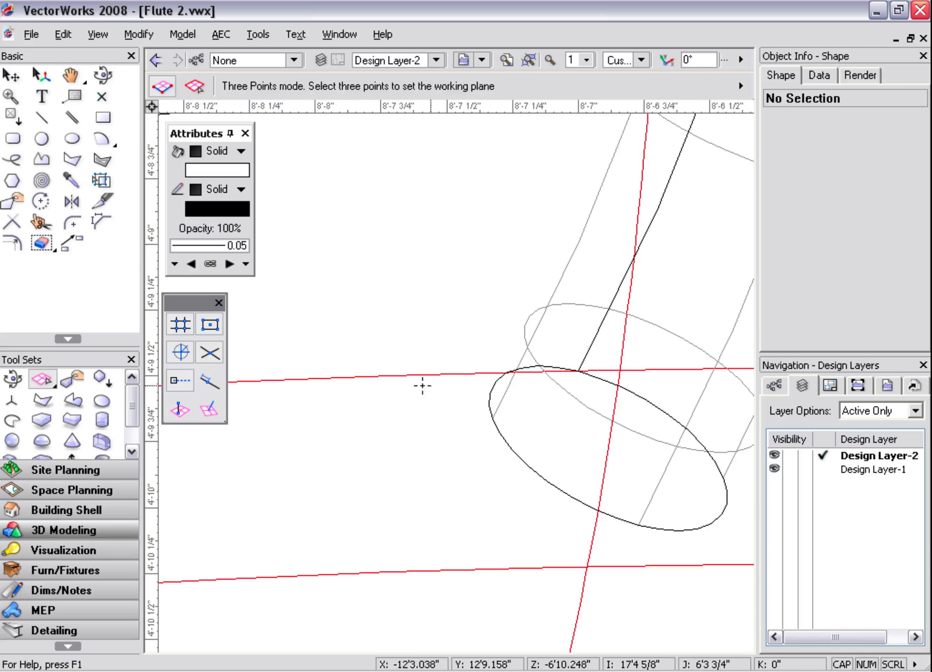
left_click(494, 420)
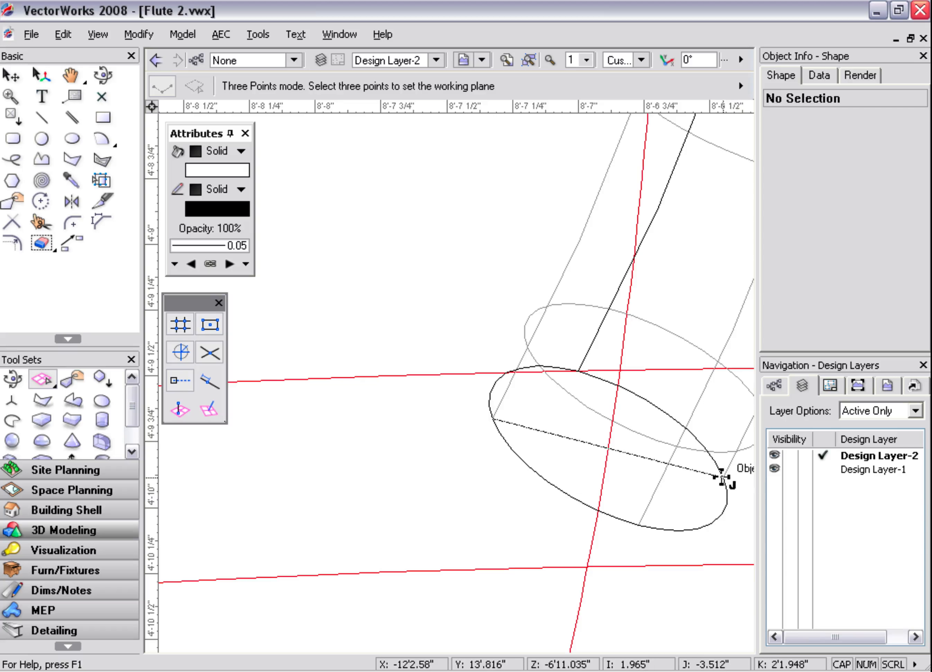
left_click(724, 478)
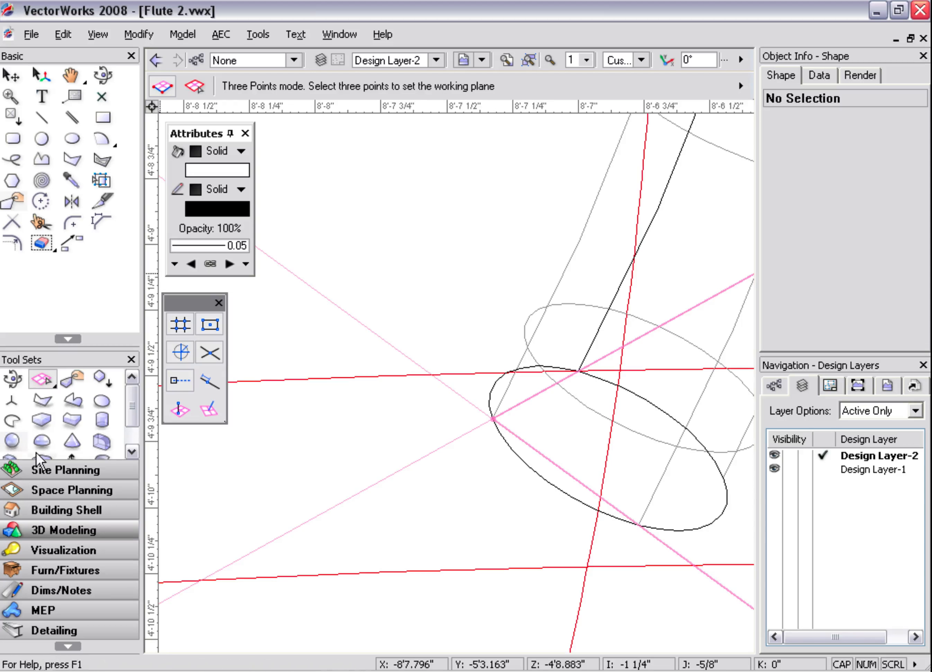
Create a hemisphere by diameter across the flute's bottom end face, with a radius of 1/2"
left_click(41, 440)
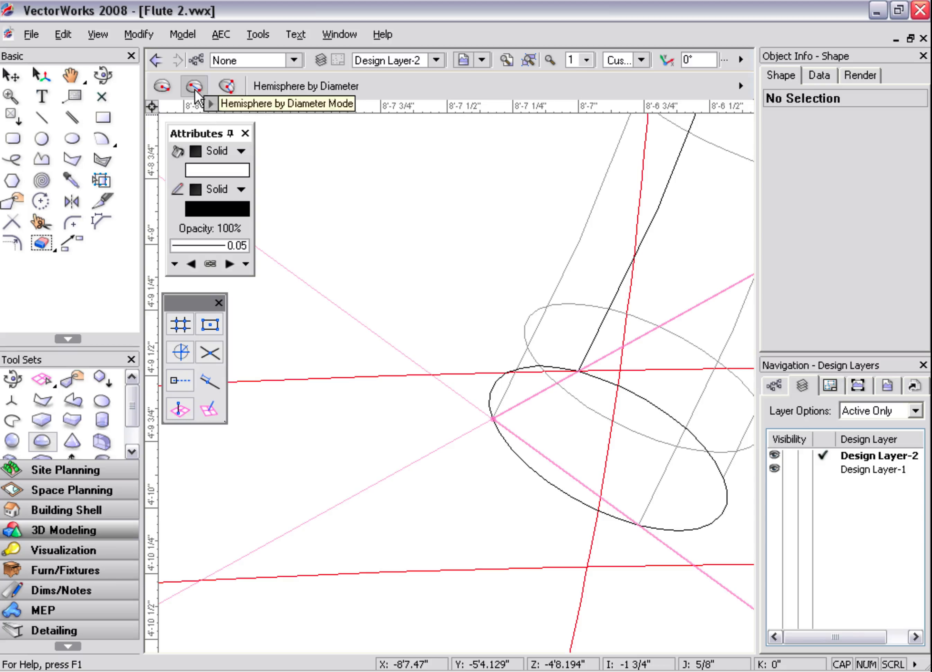
left_click(494, 418)
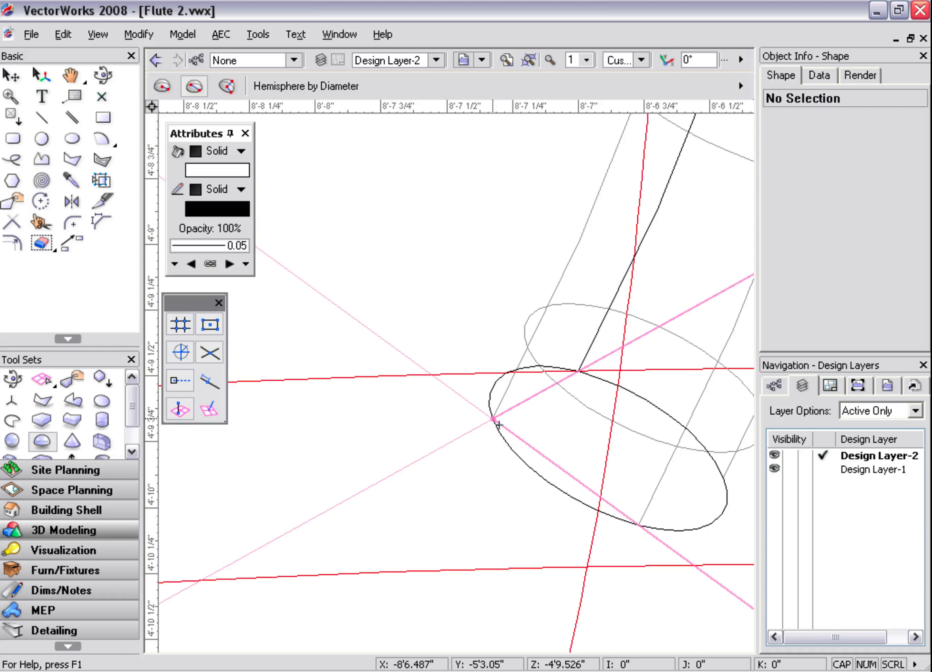
left_click(723, 480)
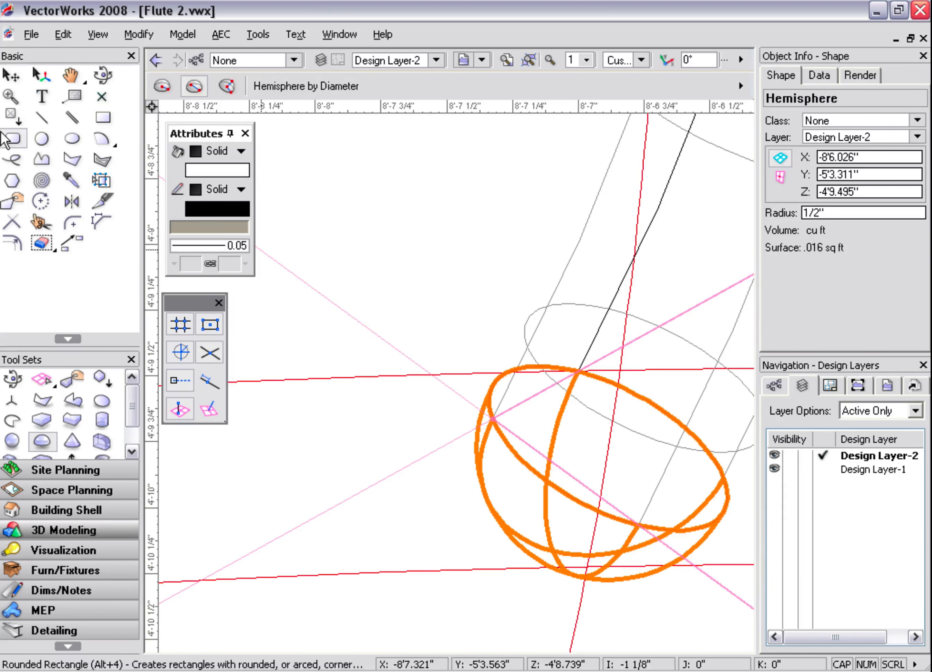
Combine the flute extrusion and the hemispheres at both ends into one solid with Add Solids
left_click(11, 75)
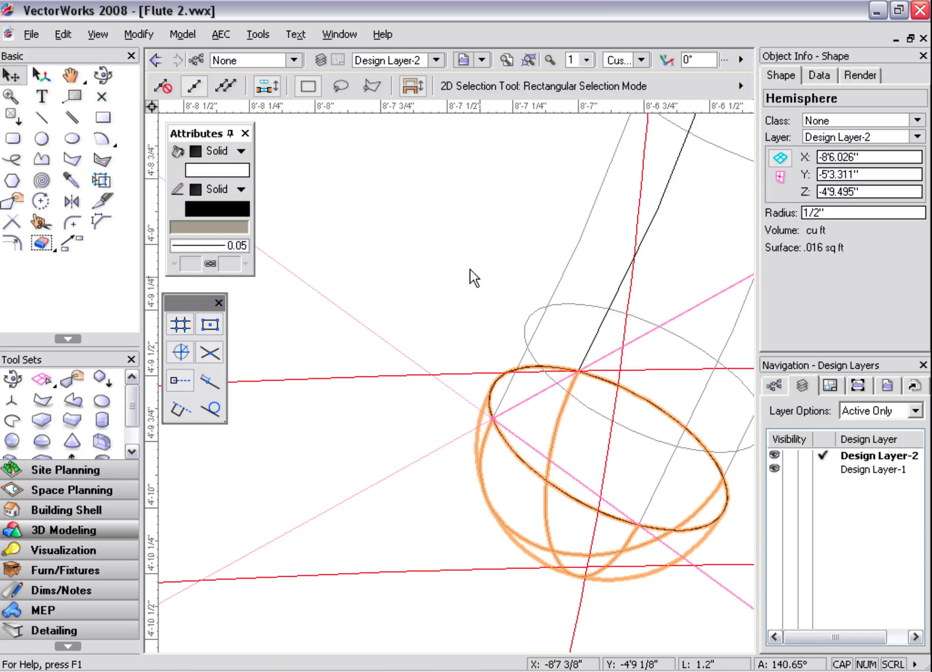
left_click(539, 314, "shift")
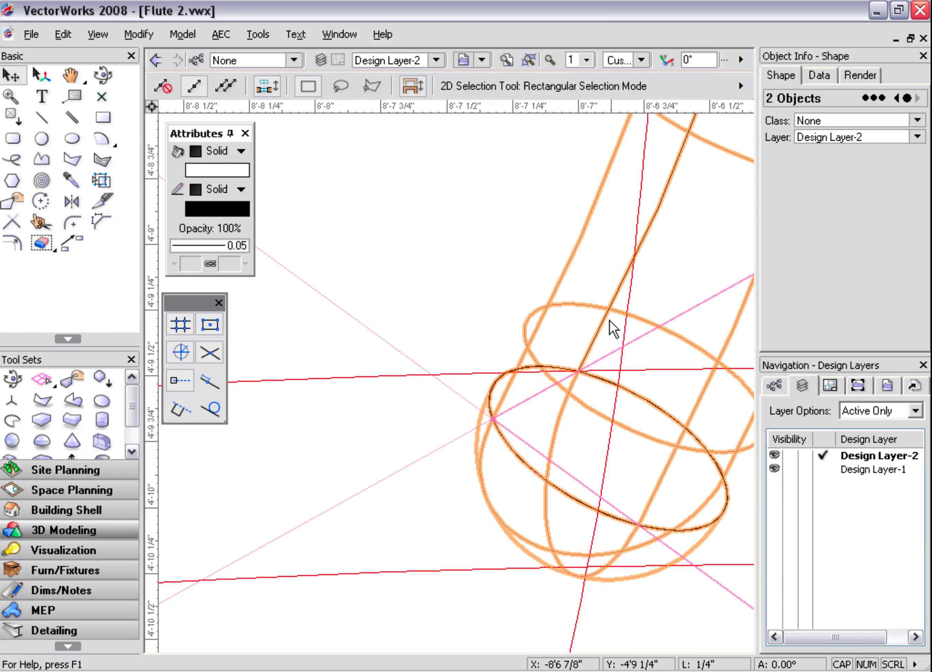
scroll(610, 320, "down", 2)
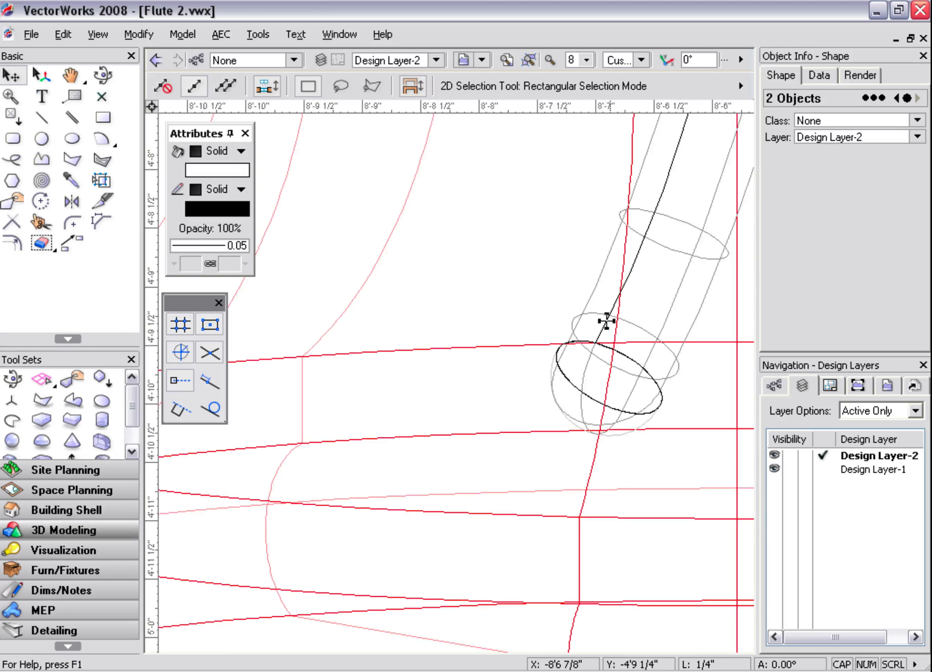
middle_click_drag(611, 321, 516, 571)
scroll(554, 472, "down", 4)
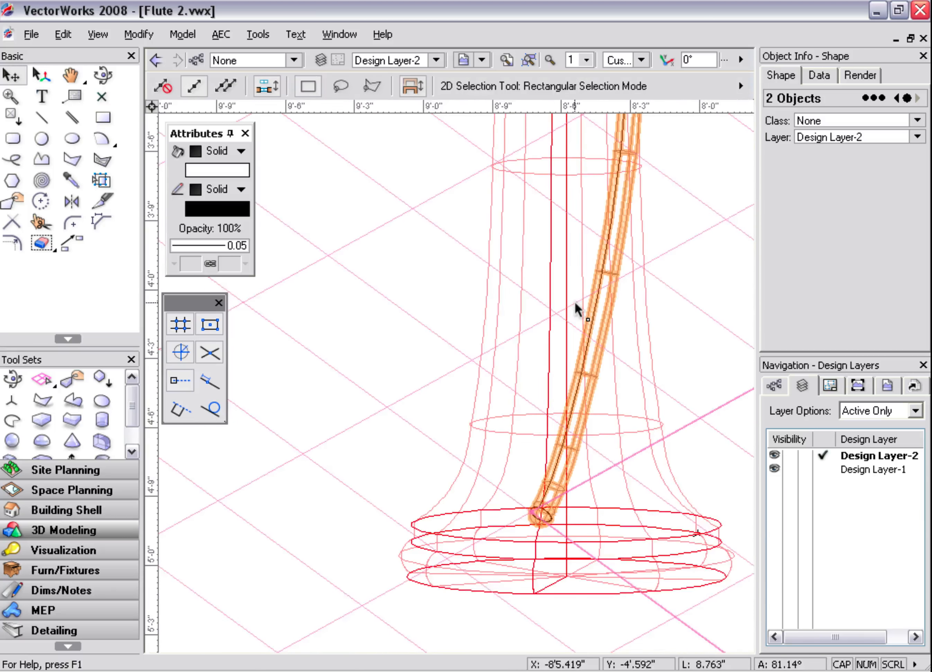
middle_click_drag(574, 304, 481, 541)
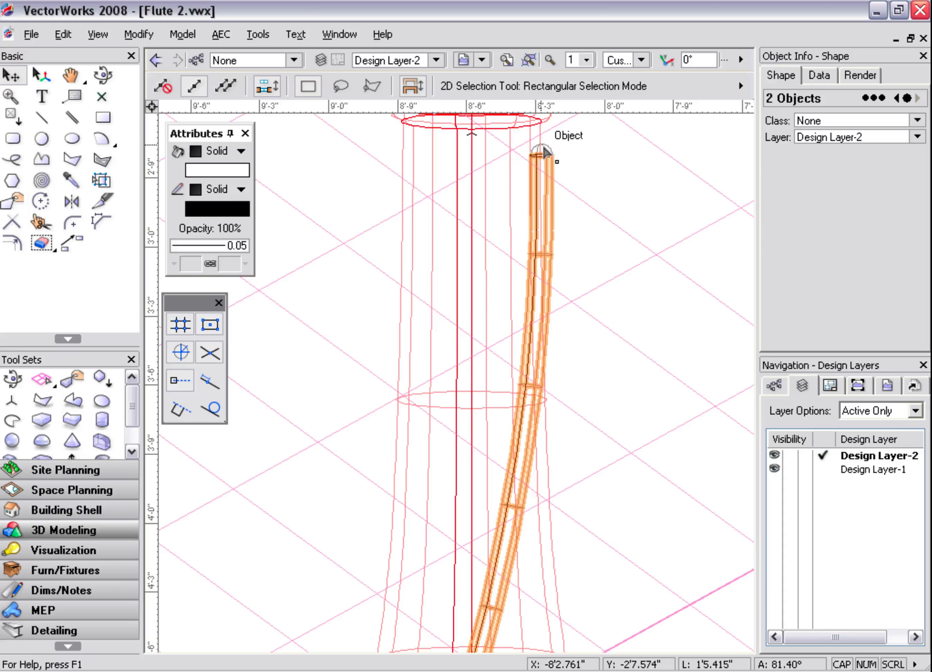
left_click(542, 153, "shift")
left_click(183, 34)
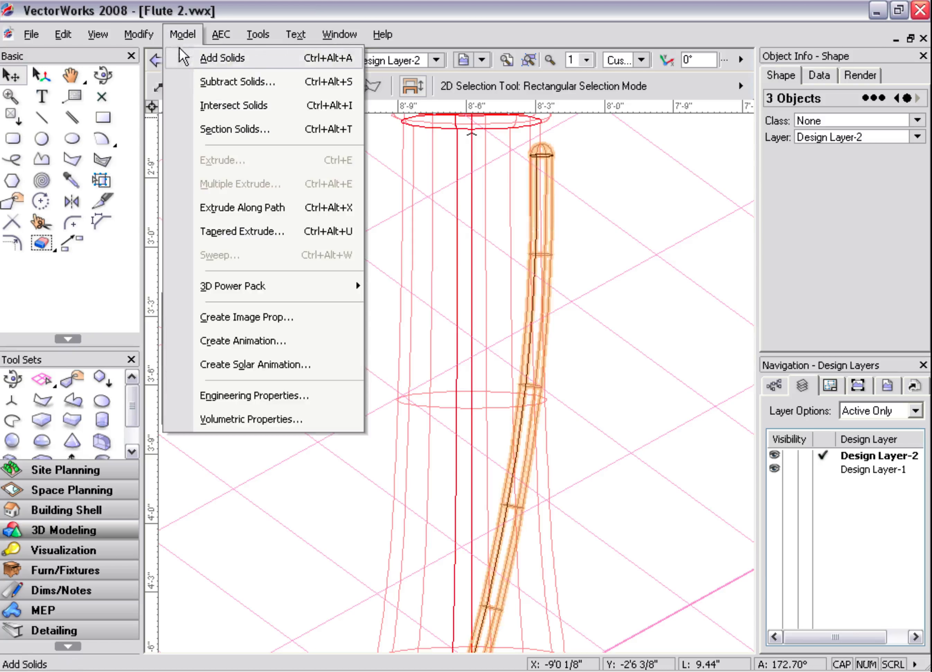
left_click(224, 58)
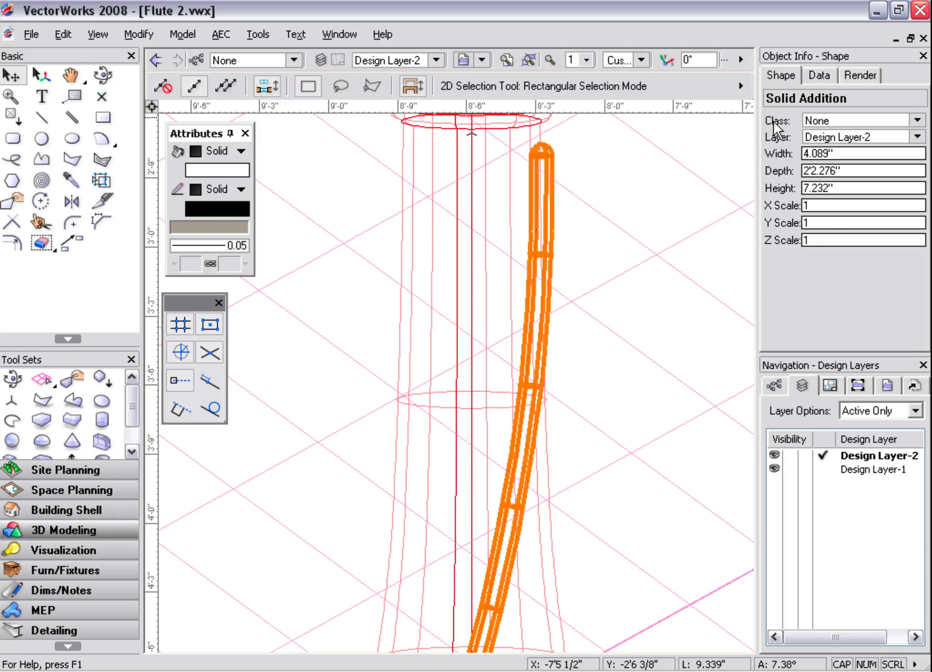
Duplicate the flute solid in a circular array of 11 duplicates, 30° apart and rotated, around the column's centre, retaining the original
scroll(570, 402, "down", 3)
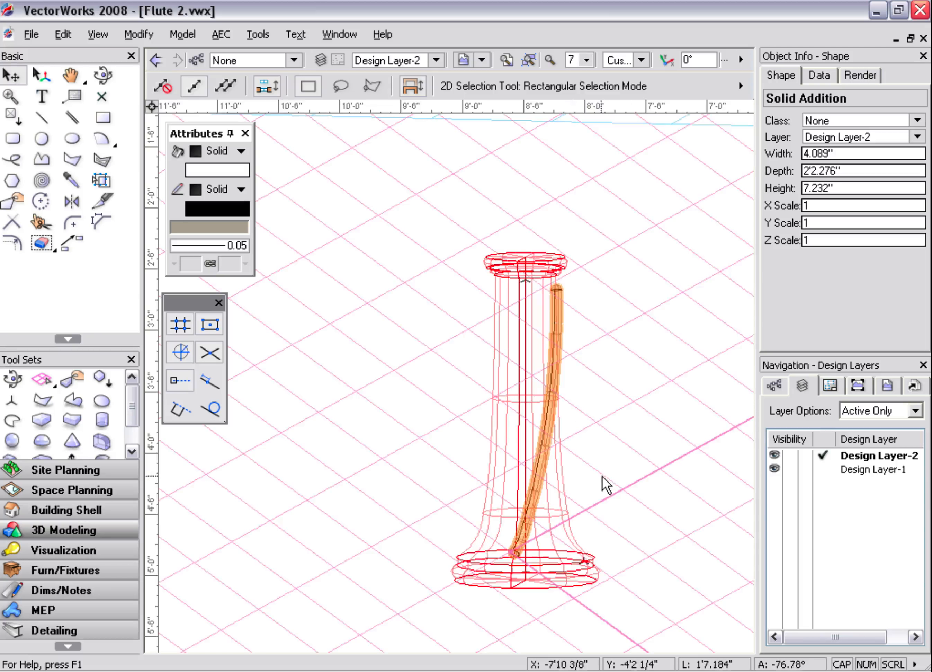
key("ctrl+5")
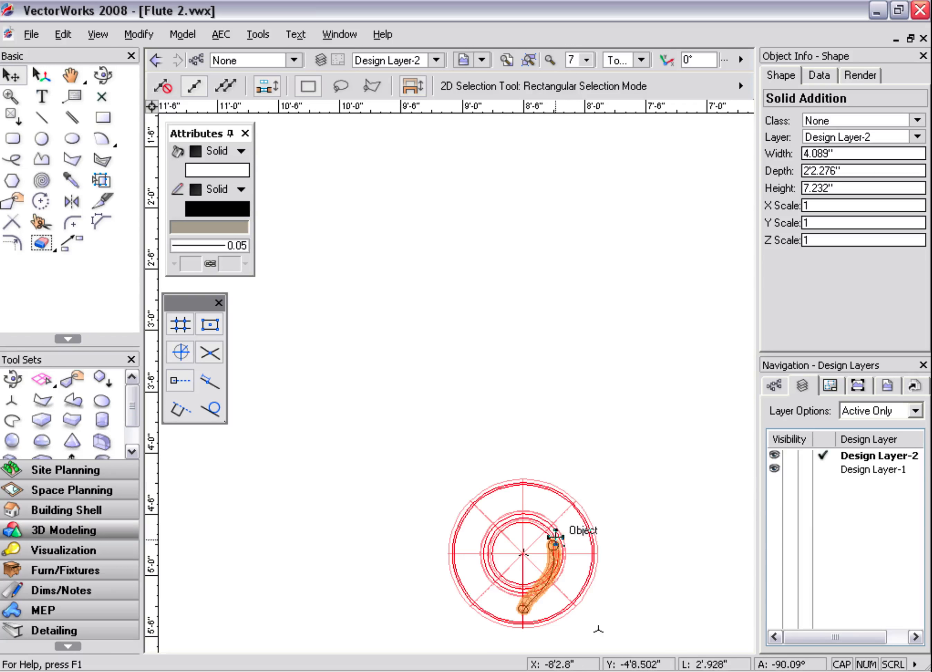
scroll(549, 554, "up", 2)
left_click(550, 553)
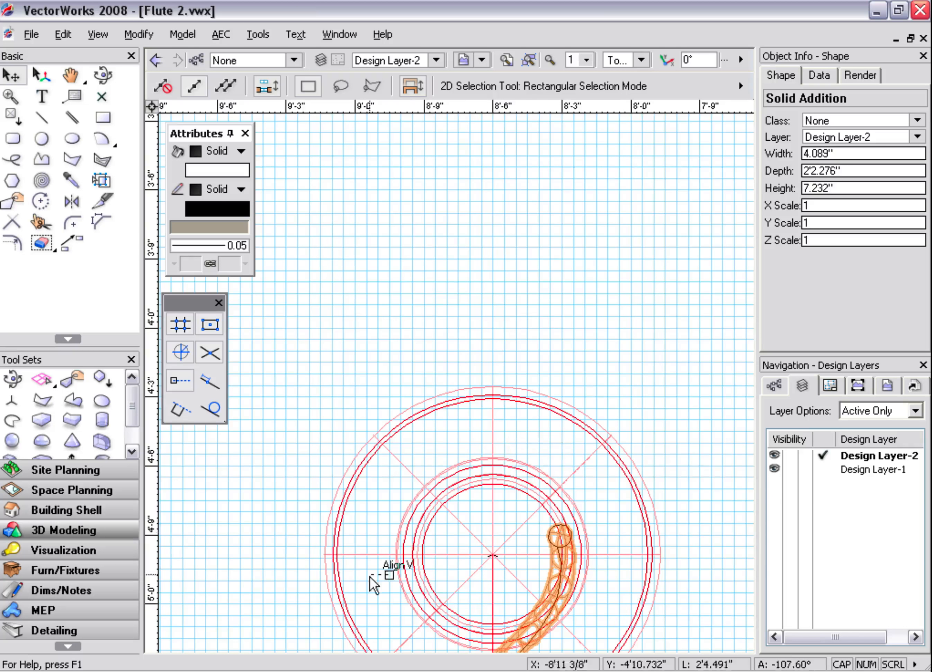
left_click(63, 34)
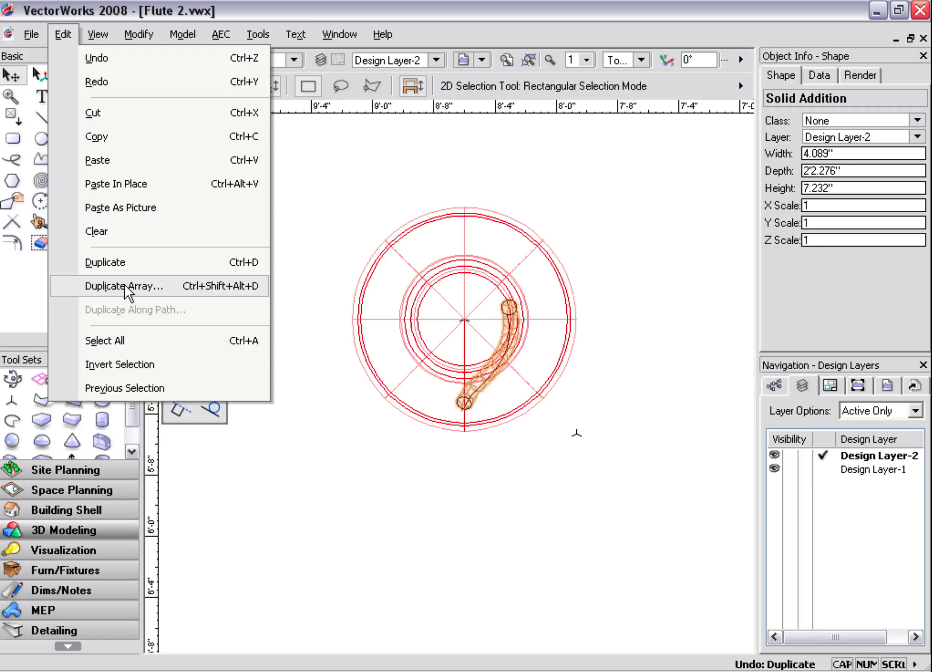
left_click(124, 284)
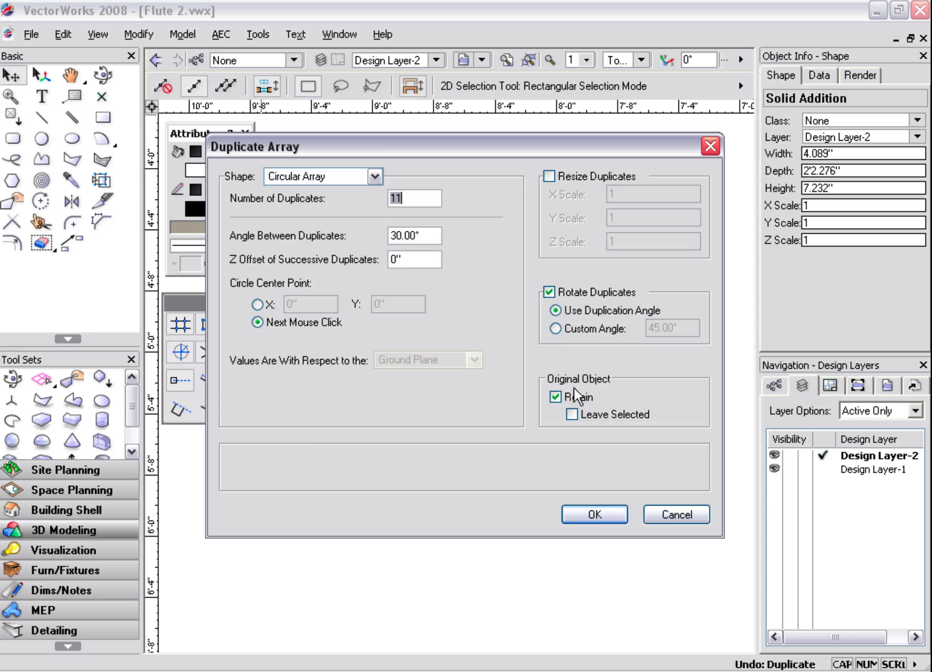
left_click(550, 293)
left_click(550, 292)
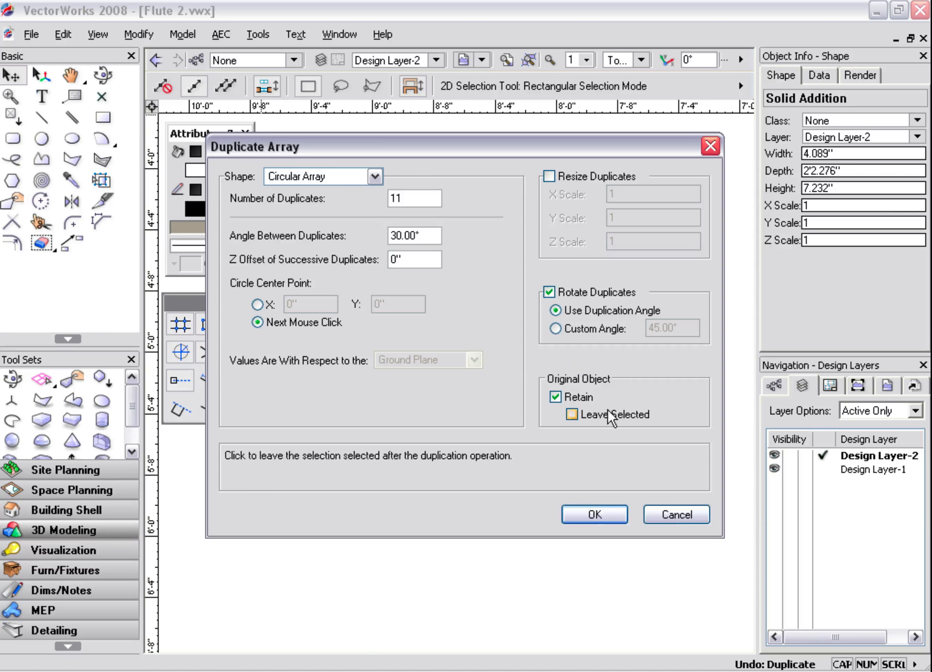
left_click(598, 512)
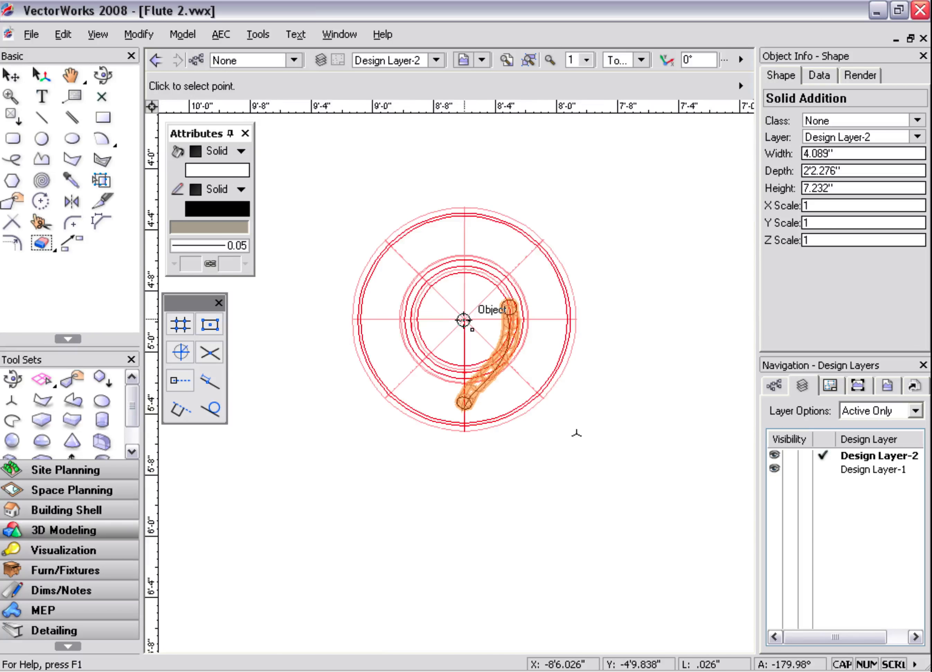
scroll(466, 320, "up", 2)
left_click(467, 318)
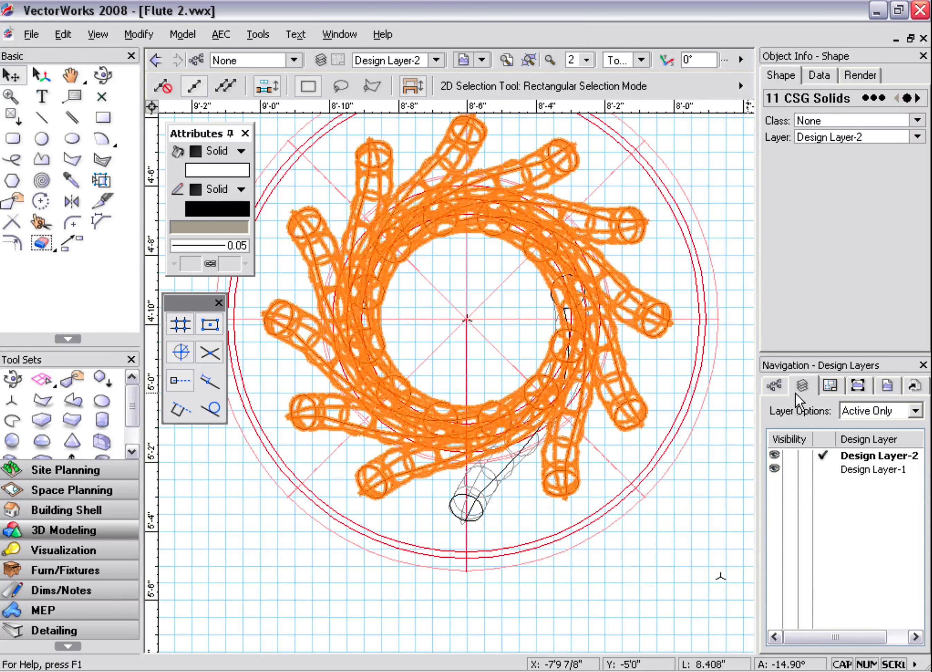
Subtract the original flute and its 11 duplicates from the column with Subtract Solids, keeping the column as the base object
scroll(709, 389, "down", 1)
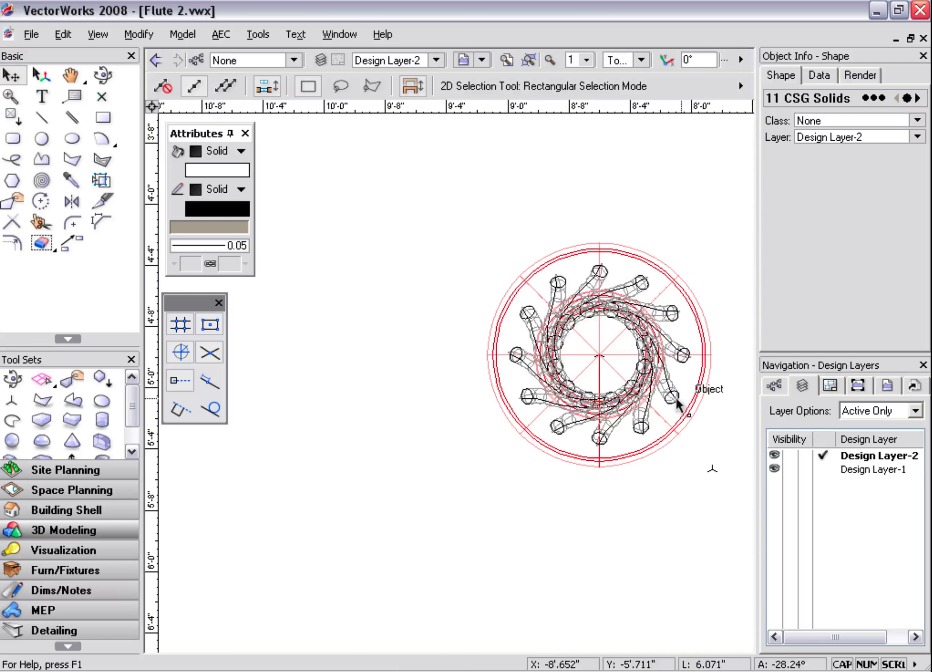
left_click(103, 76)
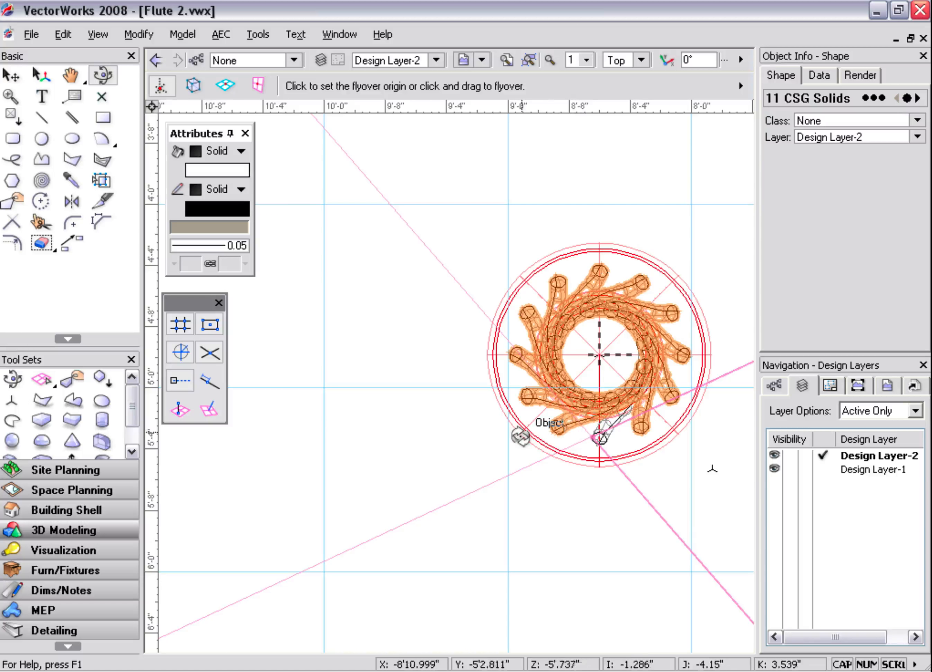
mouse_move(520, 435)
left_mouse_down()
mouse_move(528, 398)
mouse_move(495, 341)
mouse_move(676, 416)
left_mouse_up()
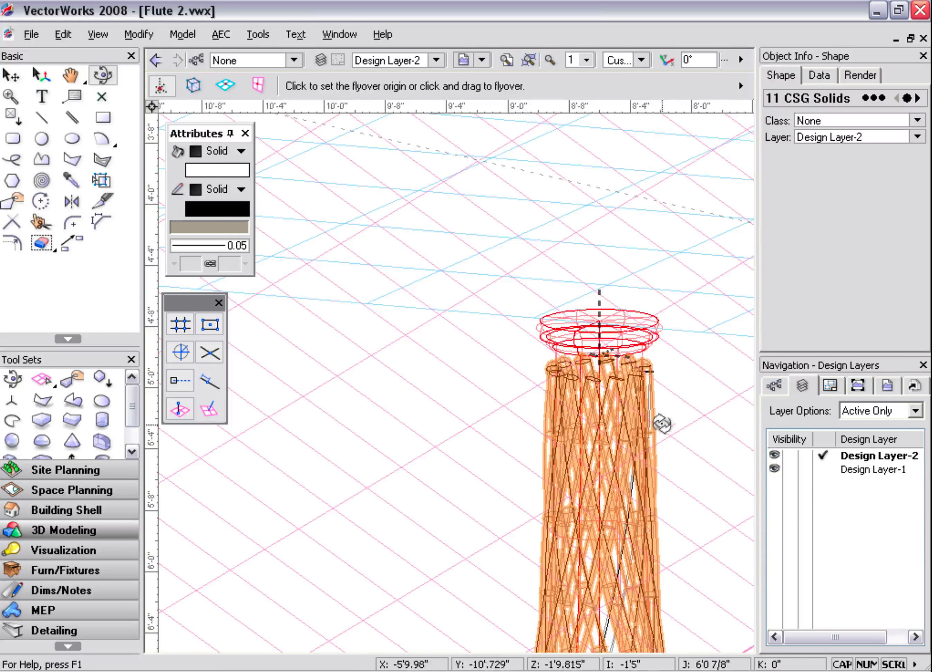
key("h")
left_click_drag(618, 427, 491, 259)
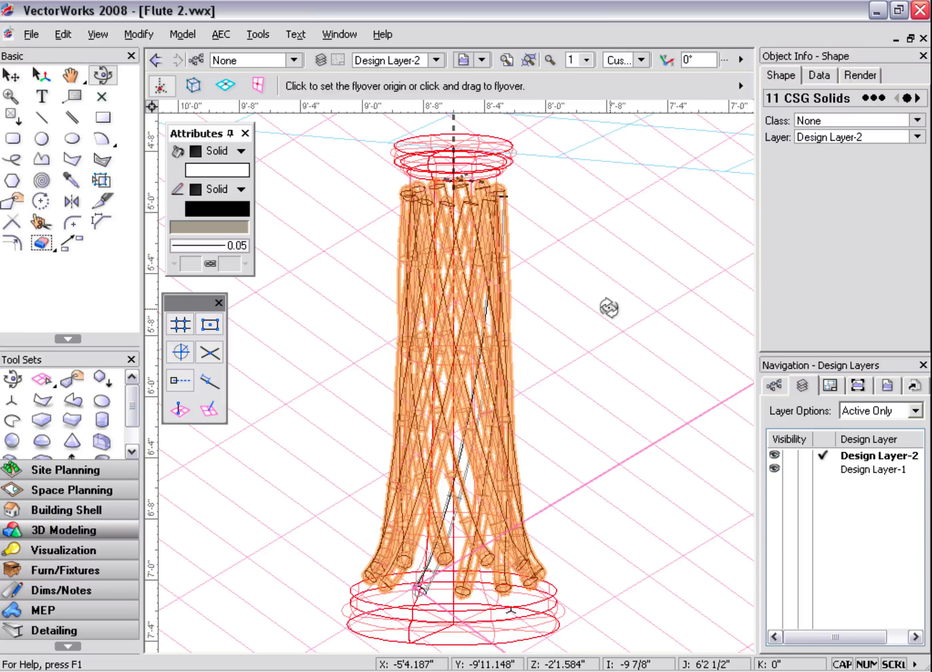
left_click(11, 75)
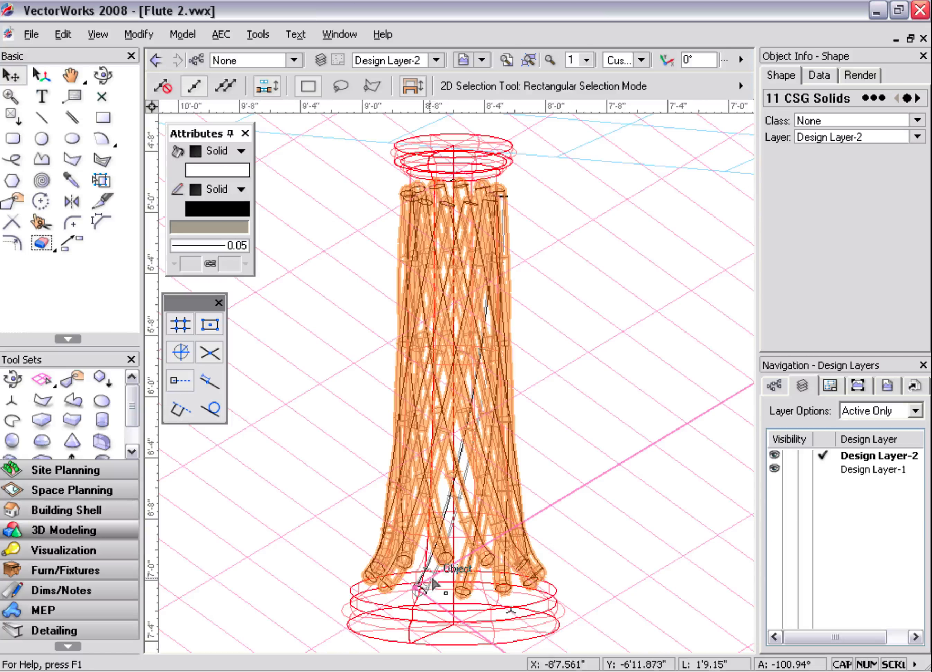
scroll(436, 578, "up", 3)
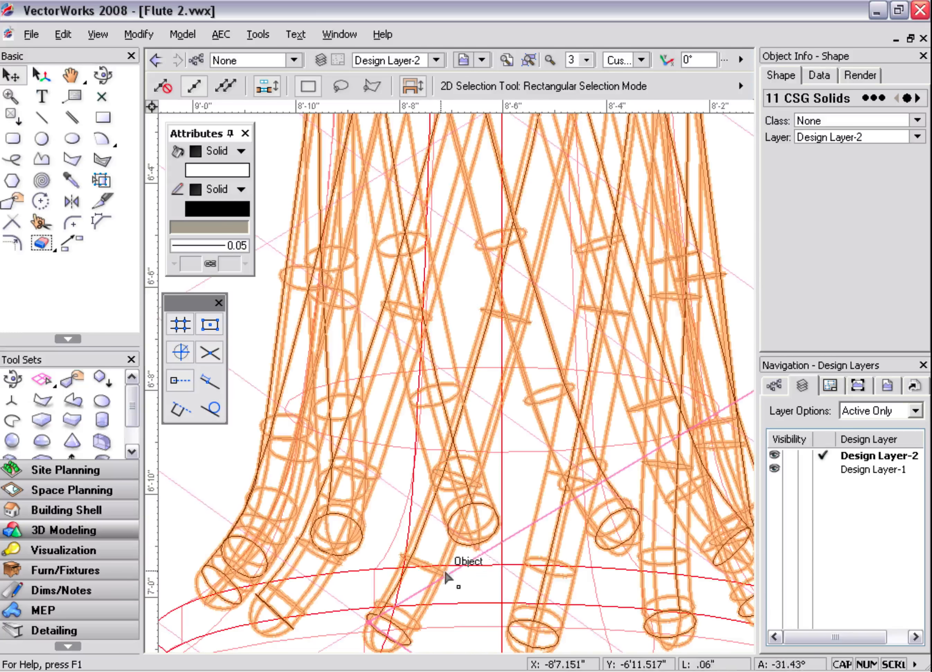
scroll(522, 572, "down", 5)
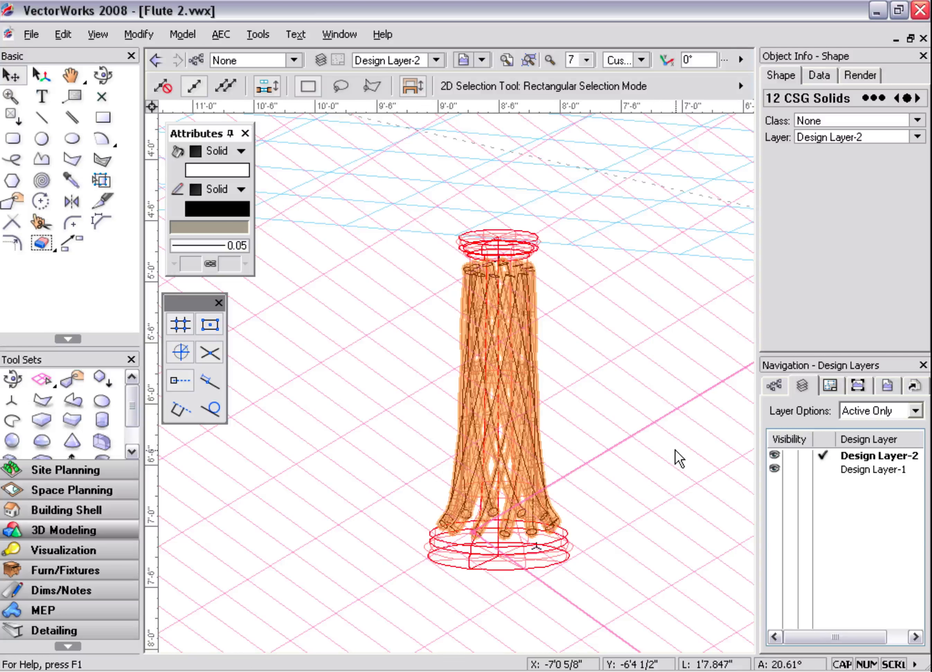
left_click(532, 247, "shift")
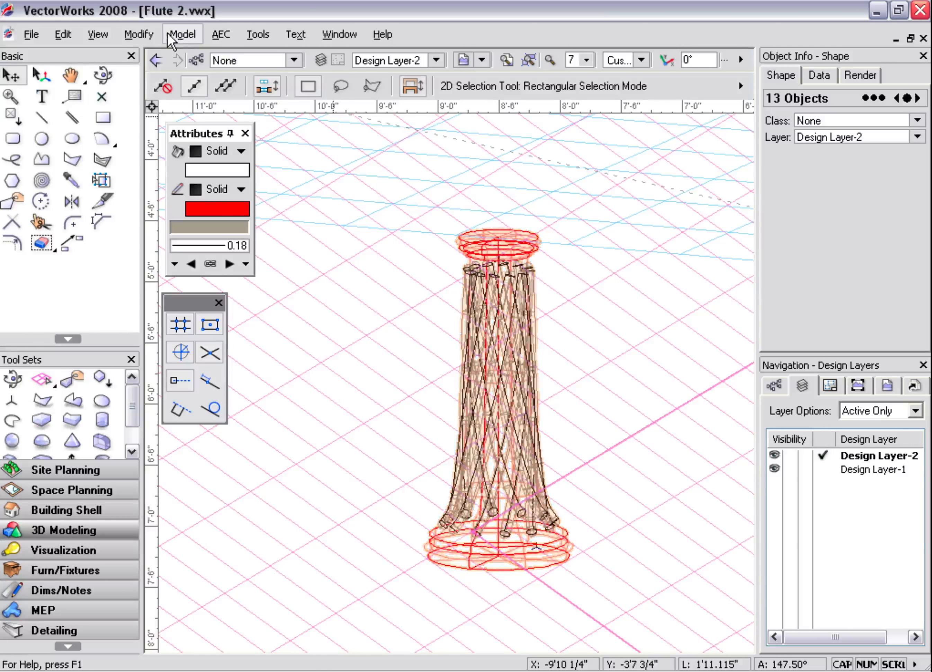
left_click(182, 35)
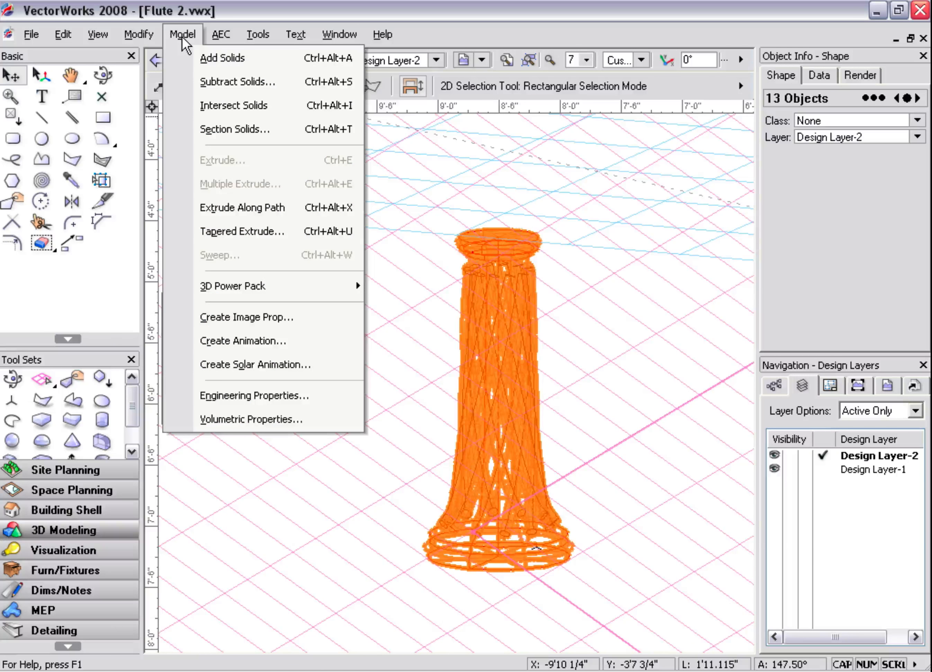
left_click(202, 83)
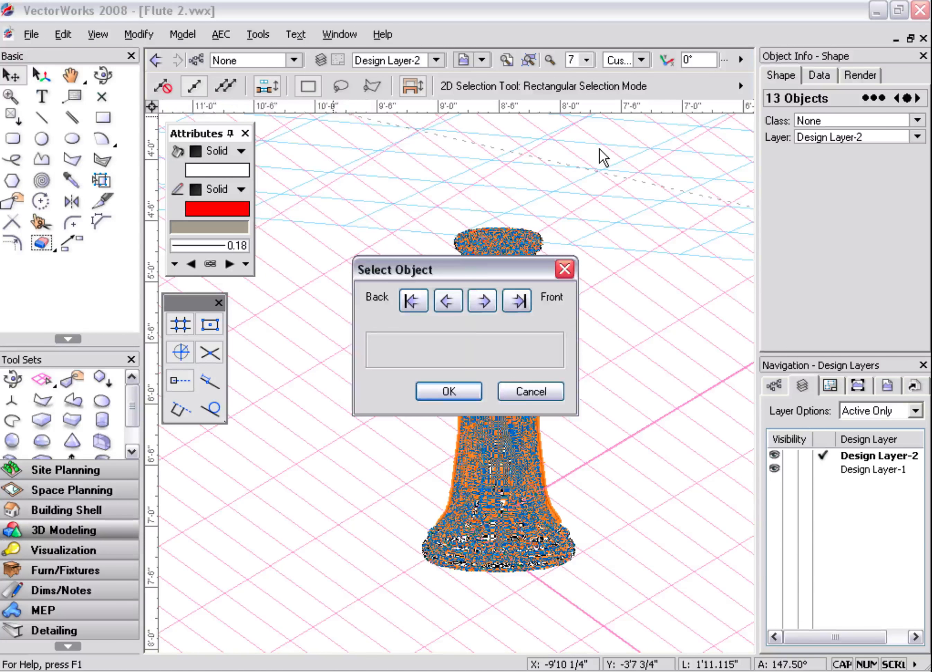
left_click_drag(483, 270, 477, 275)
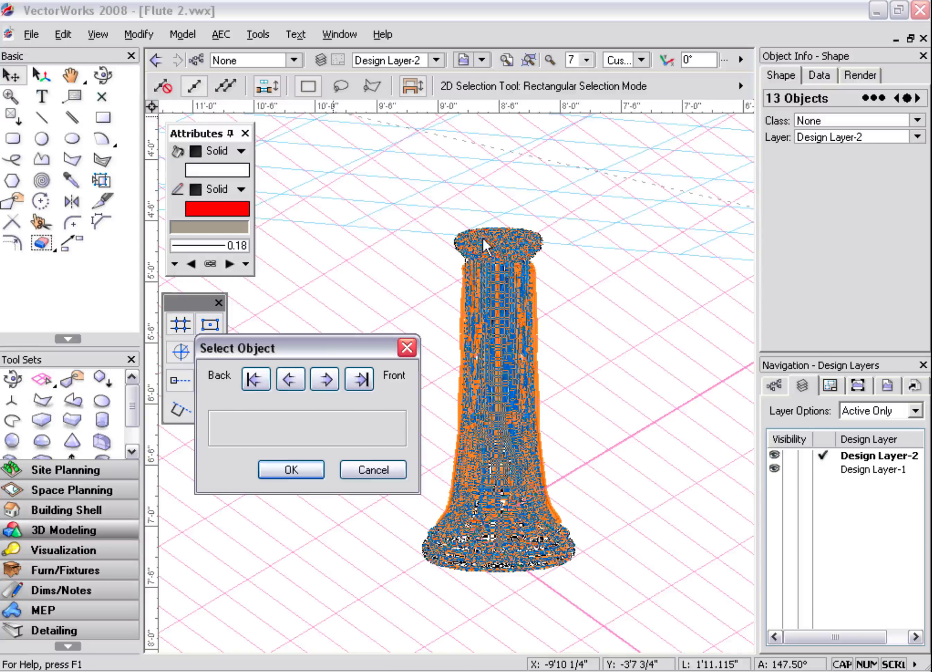
left_click(284, 470)
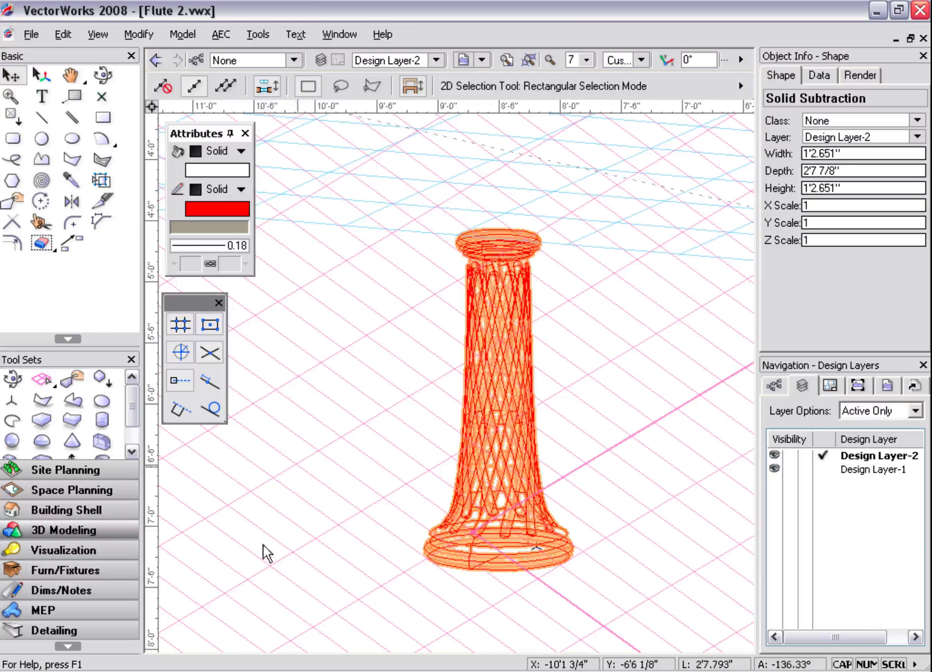
Render the column in OpenGL and inspect the spiral fluting around the shaft from different angles
left_click(98, 34)
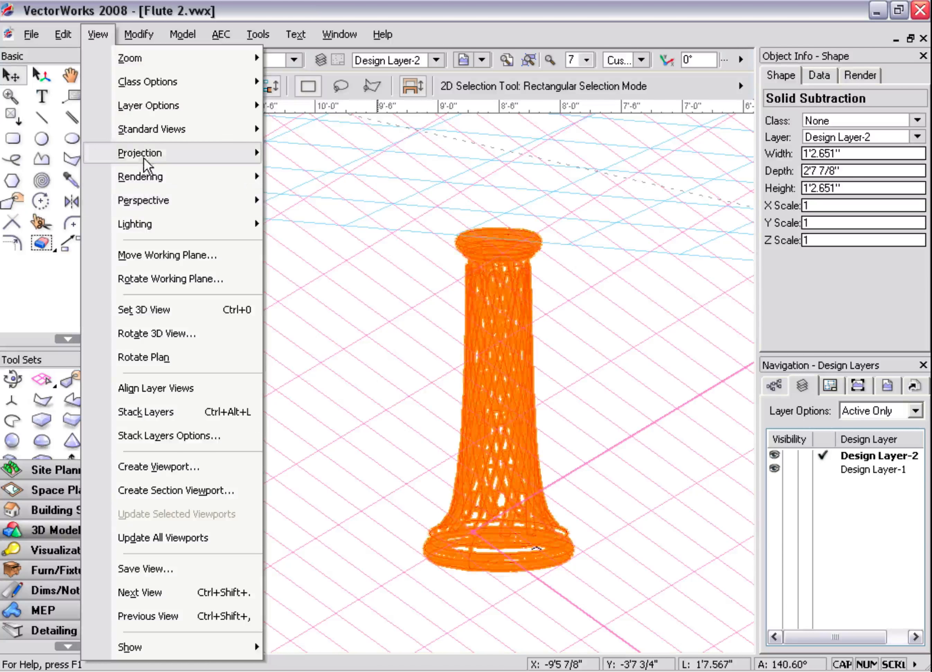
mouse_move(142, 177)
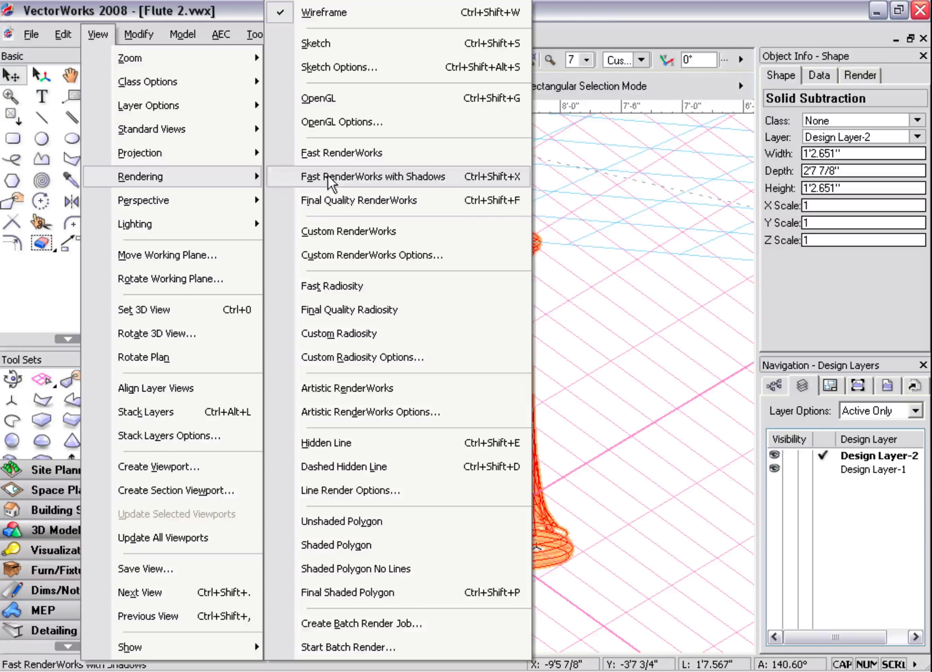
left_click(473, 107)
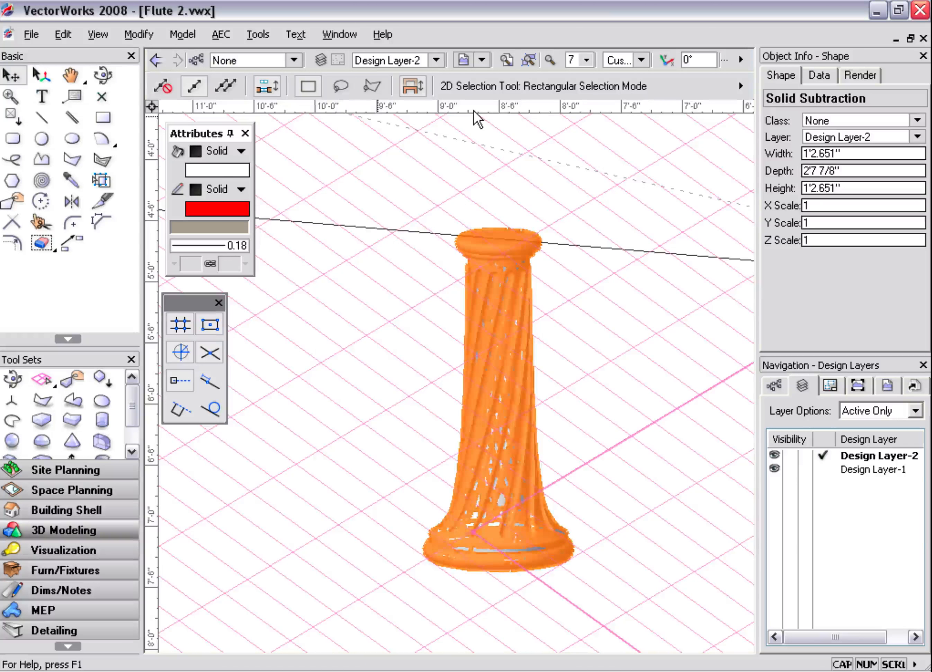
left_click(417, 267)
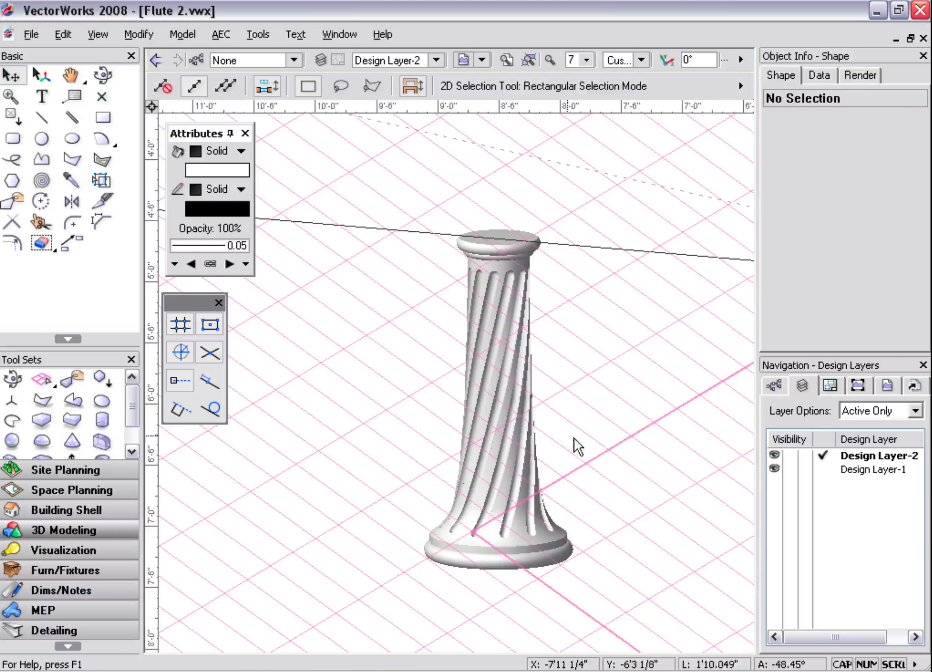
left_click(103, 75)
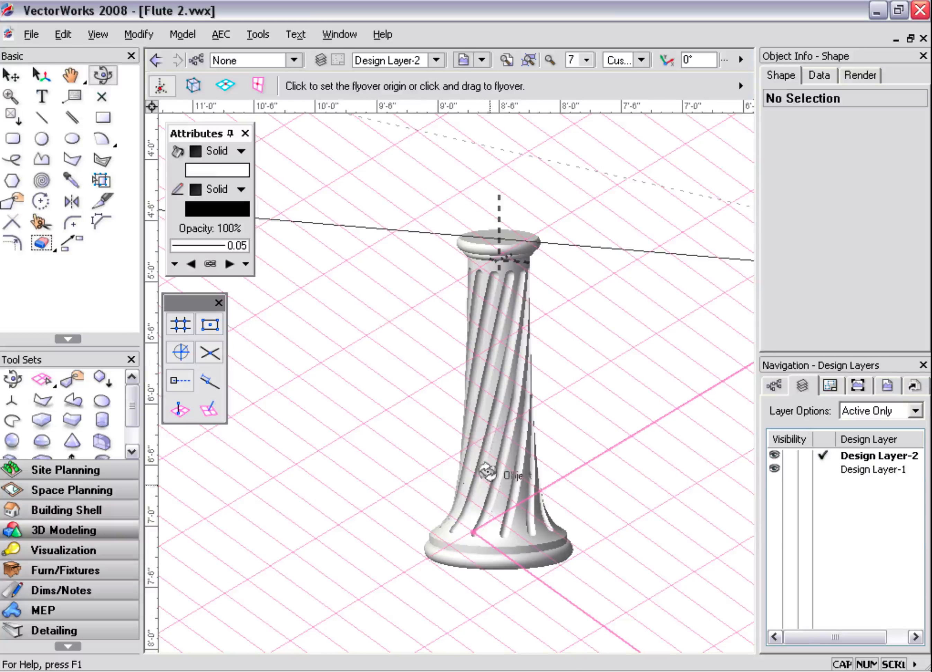
left_click(487, 527)
left_click_drag(479, 538, 247, 522)
left_click_drag(495, 513, 416, 509)
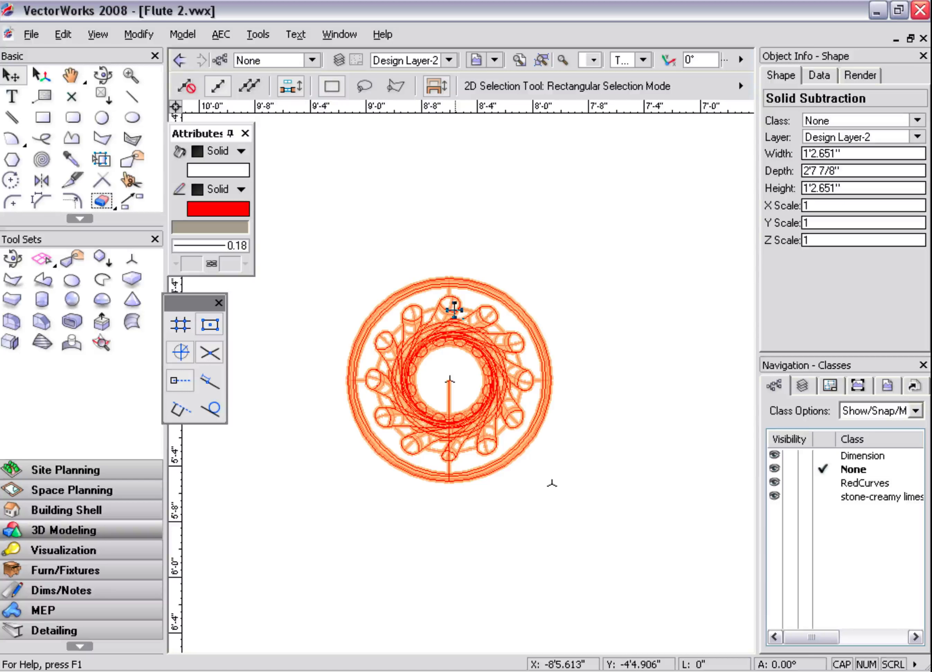
Edit the column's solid subtraction and delete the 11 duplicated flutes, leaving only the original flute
double_click(457, 316)
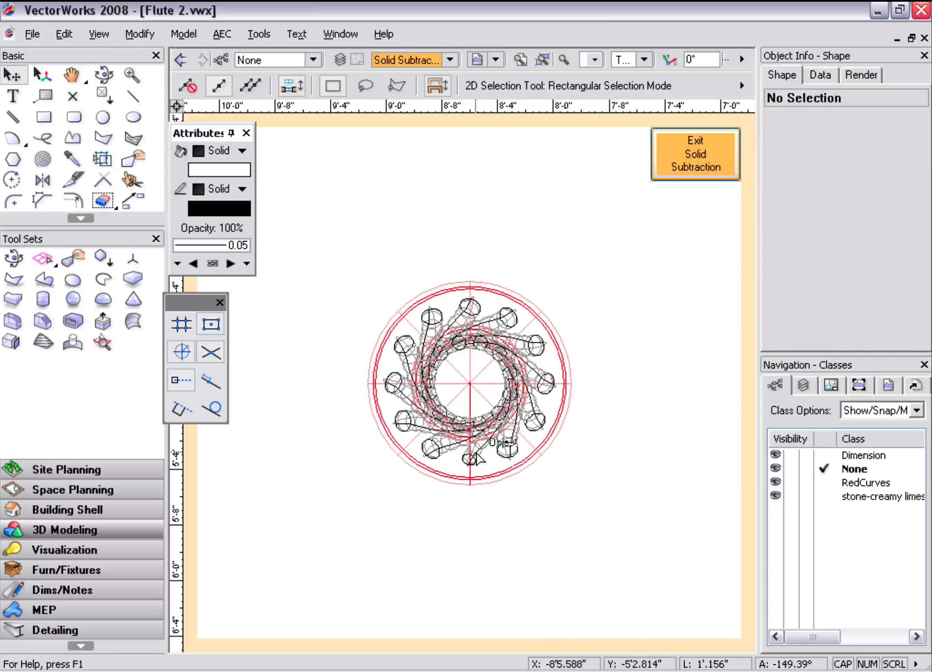
mouse_move(364, 272)
left_mouse_down()
mouse_move(454, 391)
mouse_move(566, 503)
left_mouse_up()
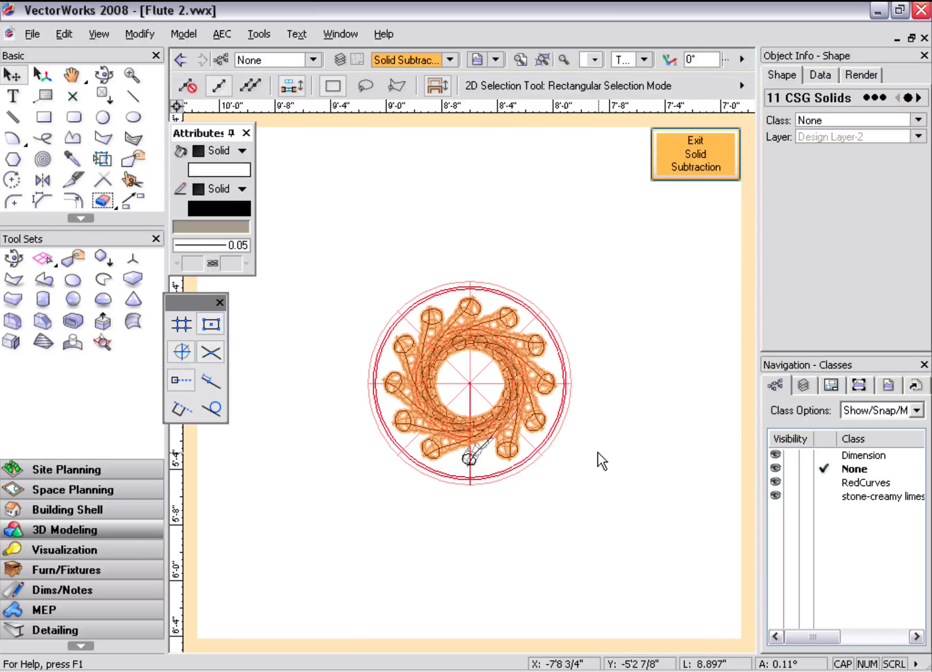
key("Delete")
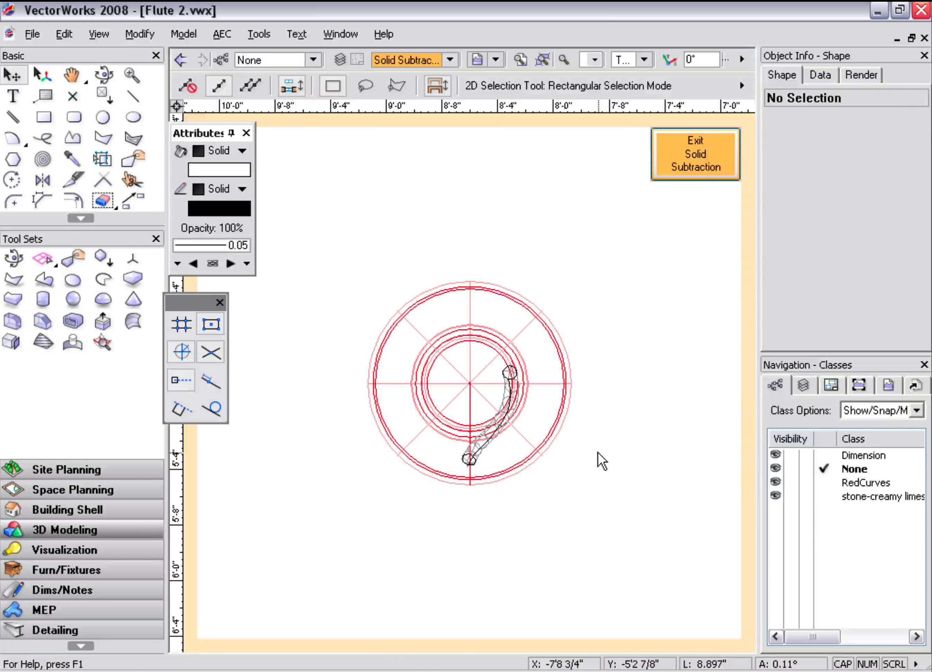
Edit the remaining flute's solid addition and set the uniform scale factor of its Extrude Along Path to 1.5
left_click(482, 451)
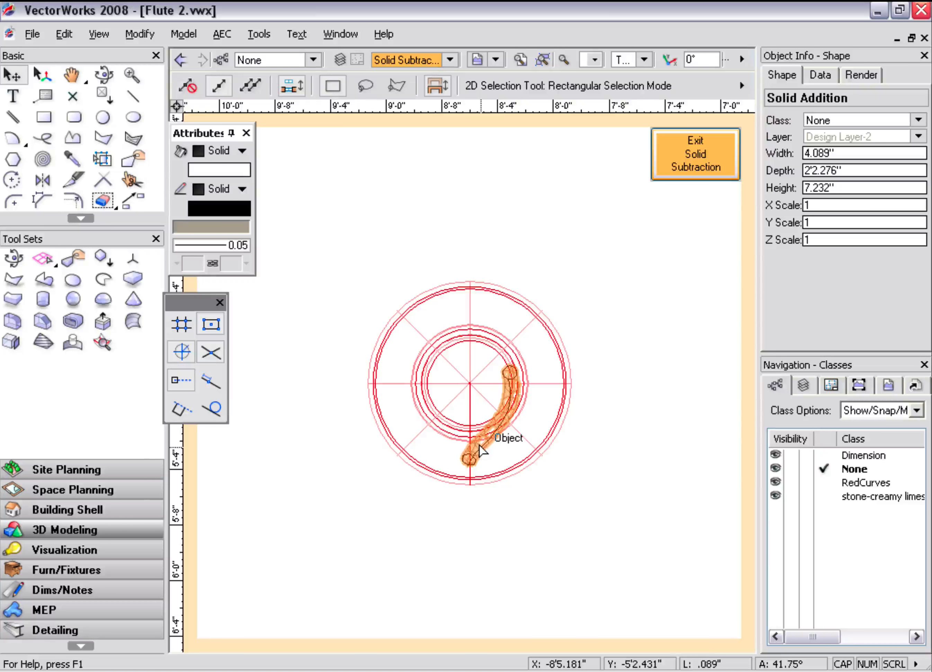
double_click(482, 452)
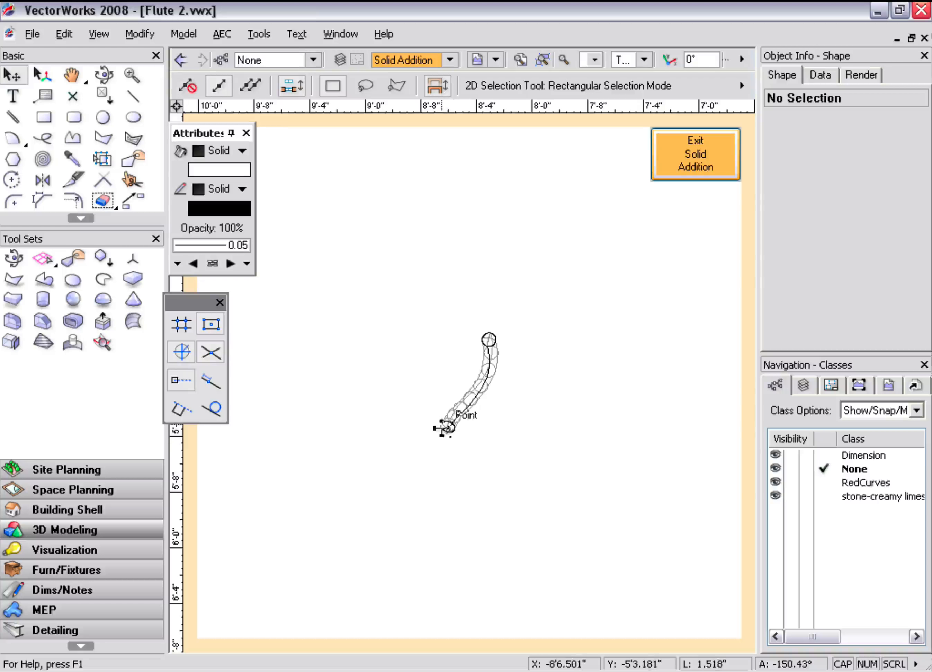
left_click(447, 426)
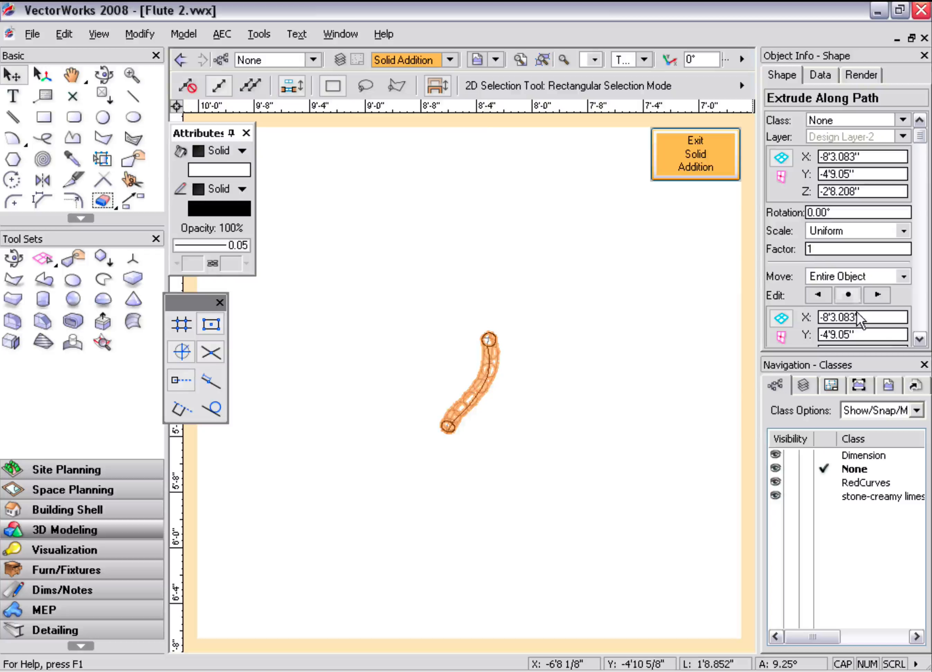
left_click(820, 248)
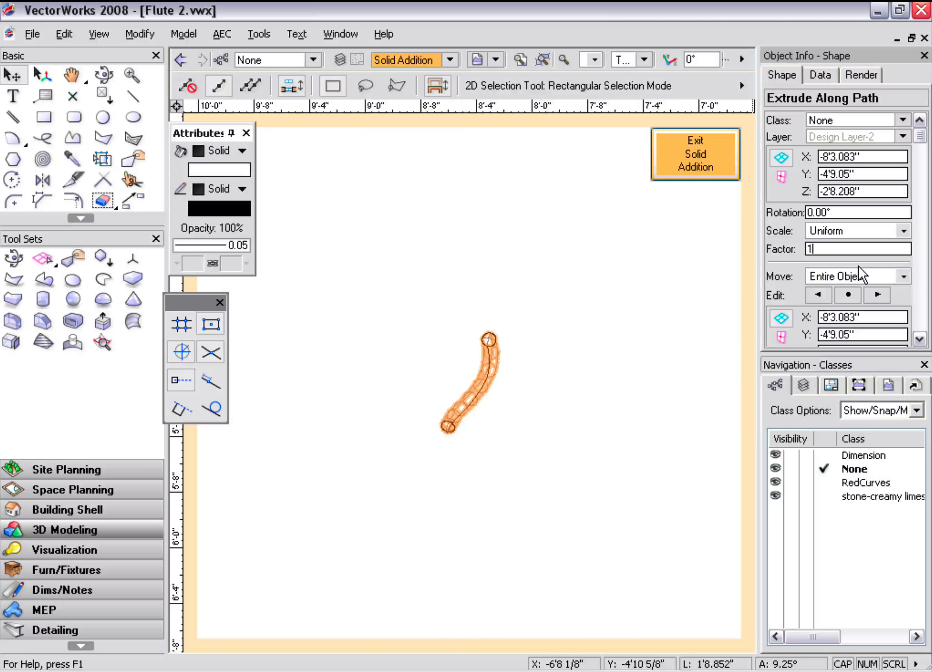
type(".5")
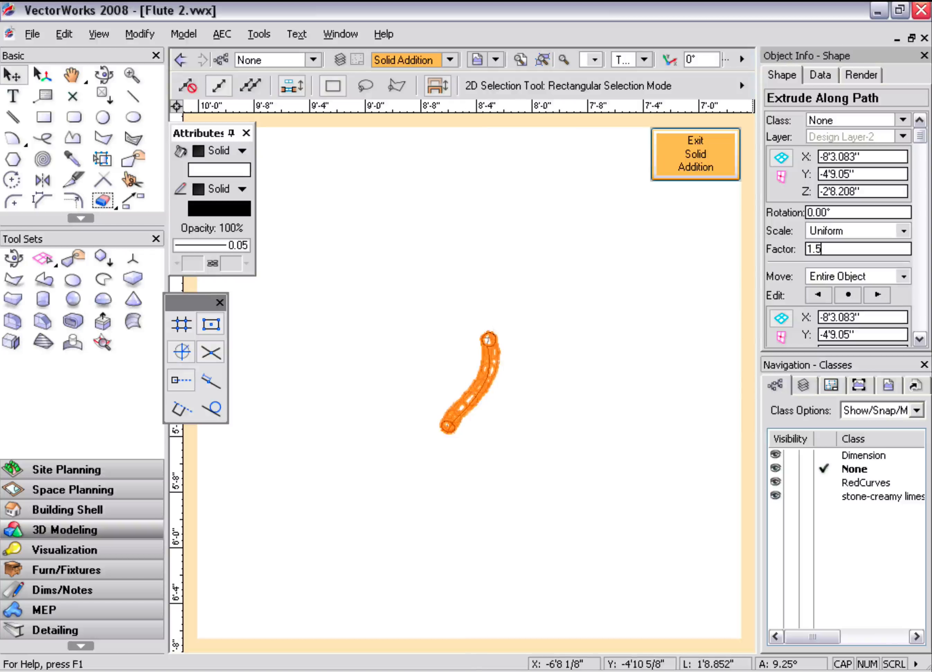
key("Return")
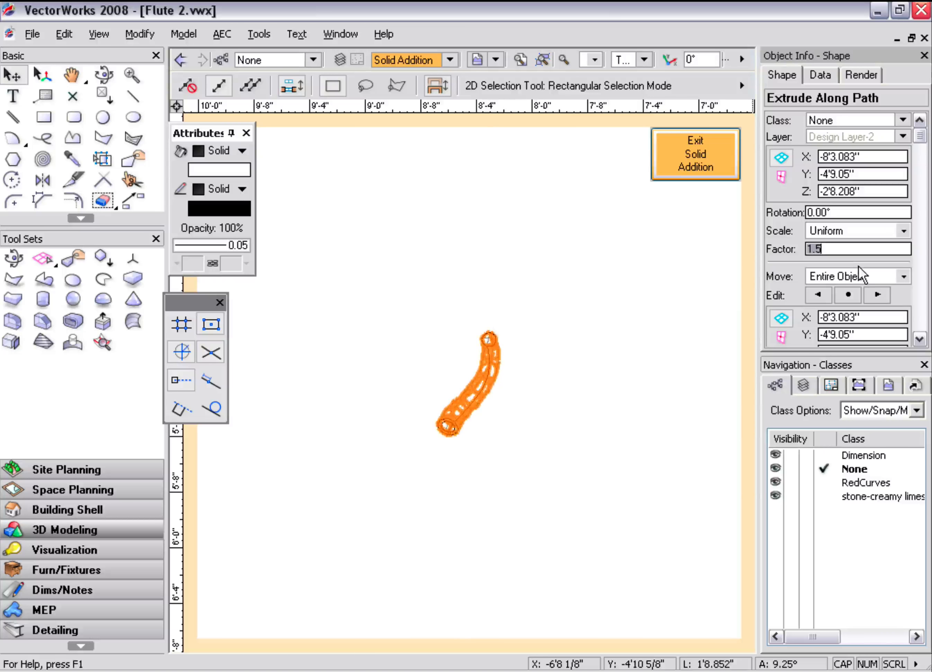
Set the radius of the hemisphere at the flute's wide lower end to .75 and exit the solid addition
scroll(469, 440, "up", 4)
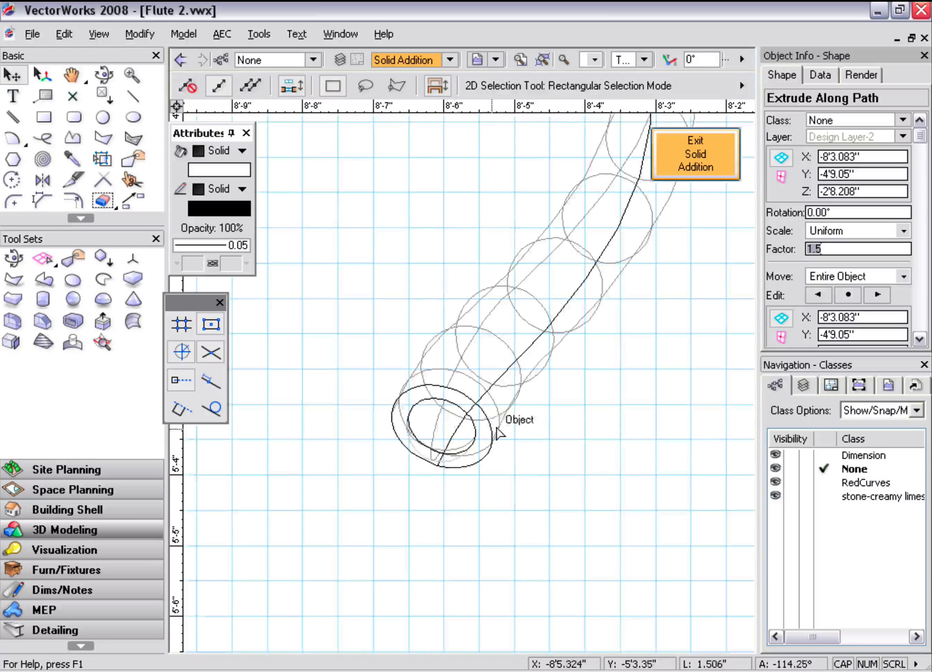
left_click(431, 431)
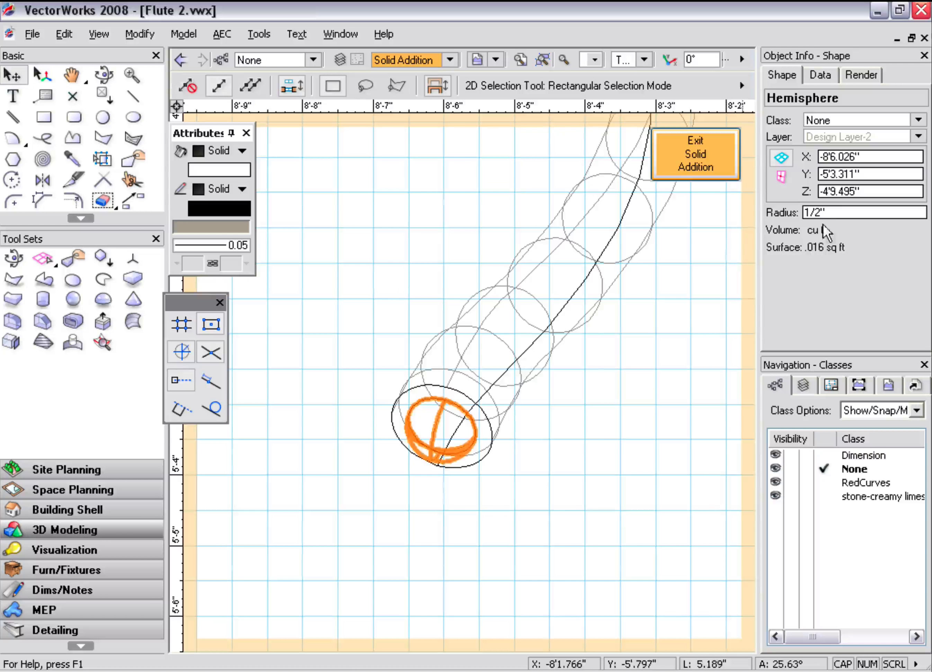
left_click(832, 212)
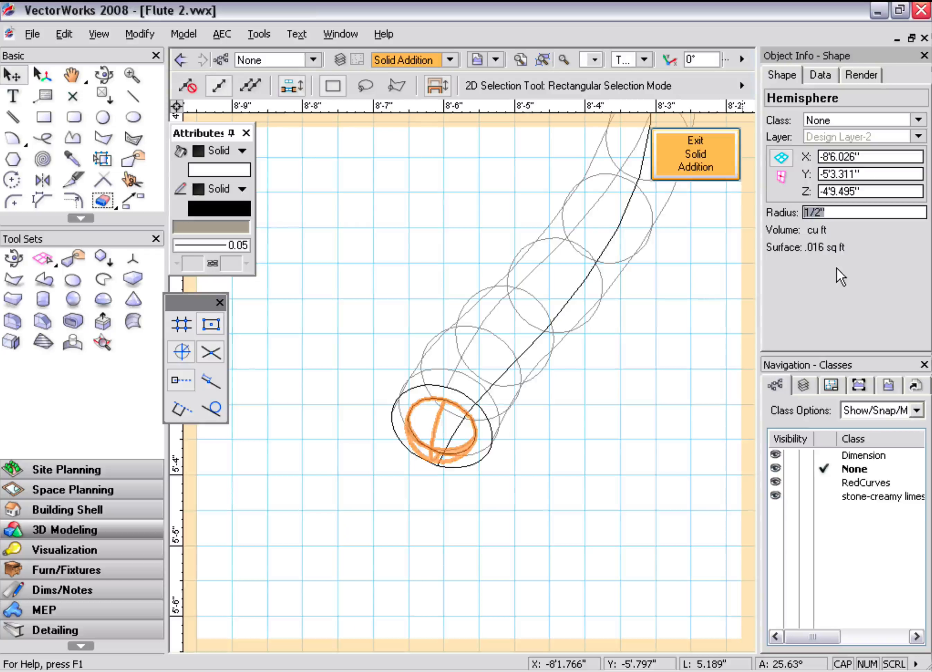
type(".75")
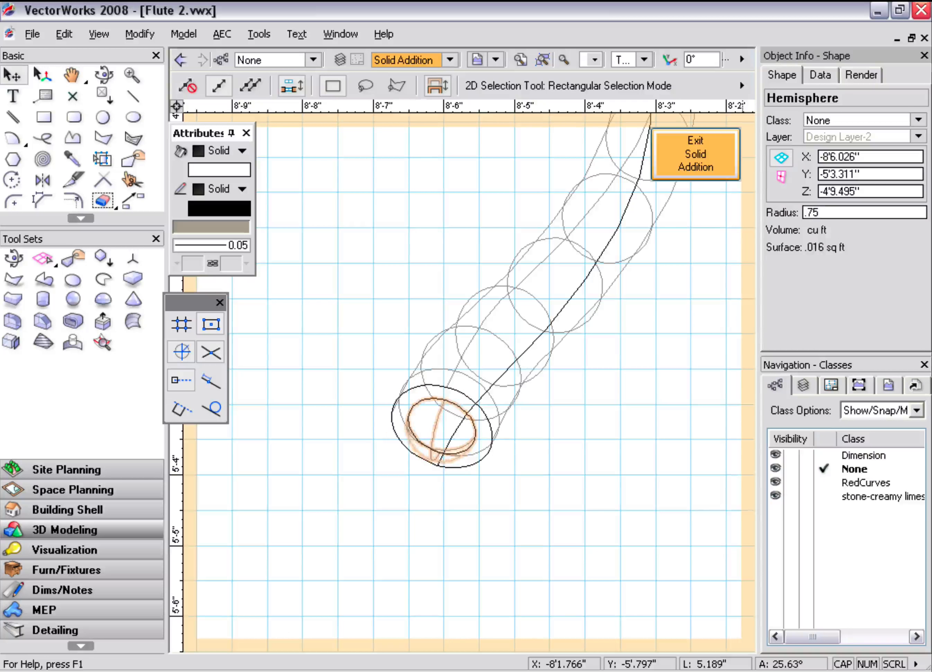
key("Return")
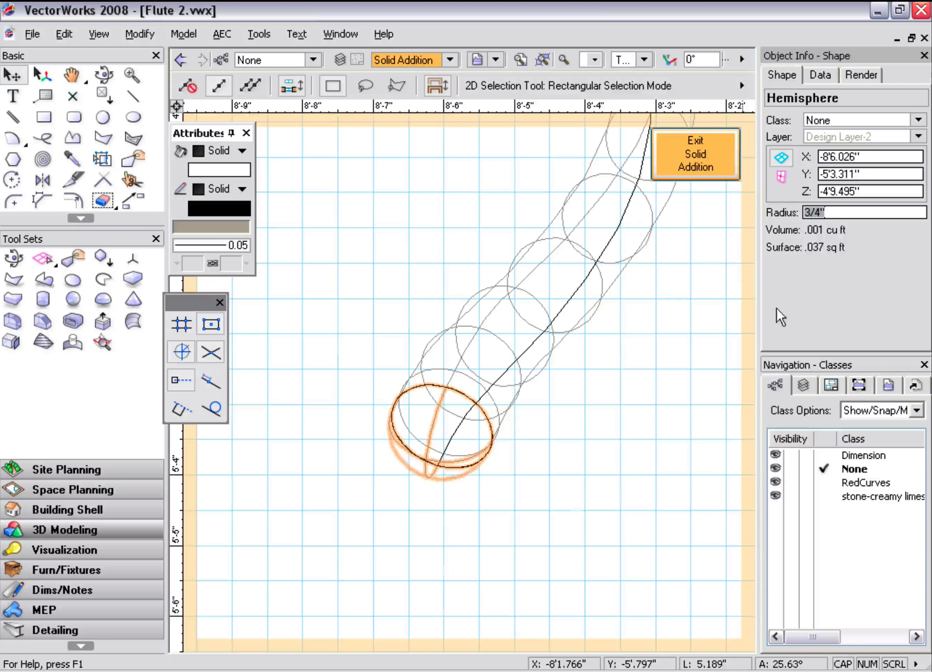
left_click(687, 148)
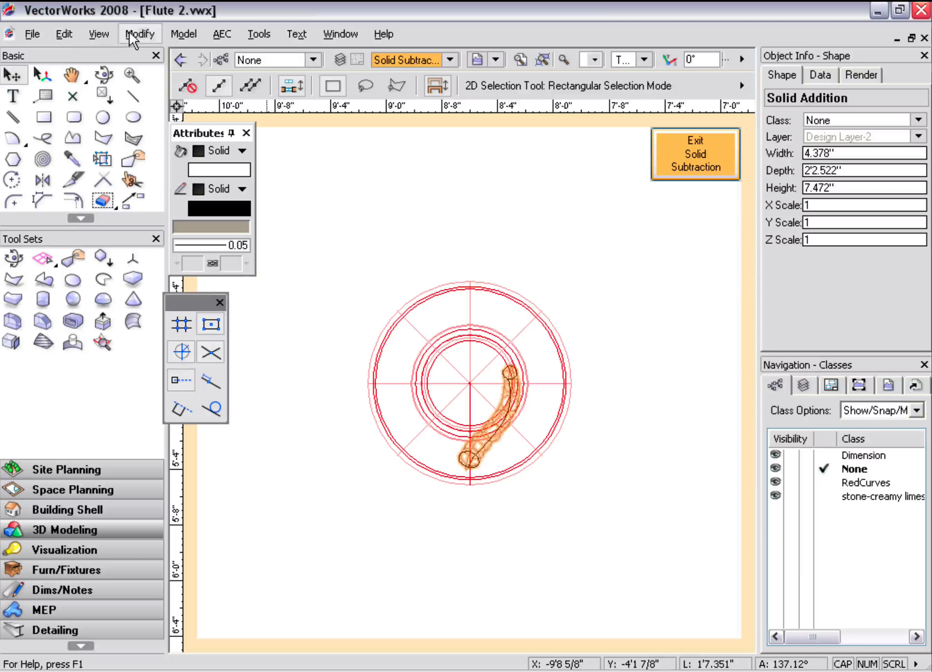
Duplicate the tapered flute in a circular array of 11 duplicates at 30° intervals, rotated by the duplication angle, around the column's center
left_click(64, 34)
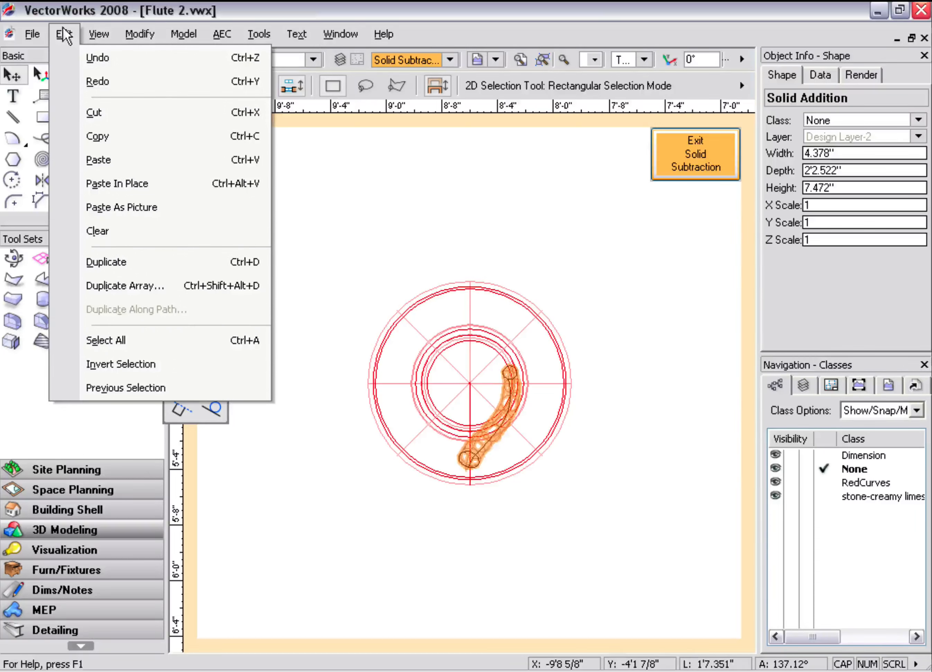
left_click(124, 285)
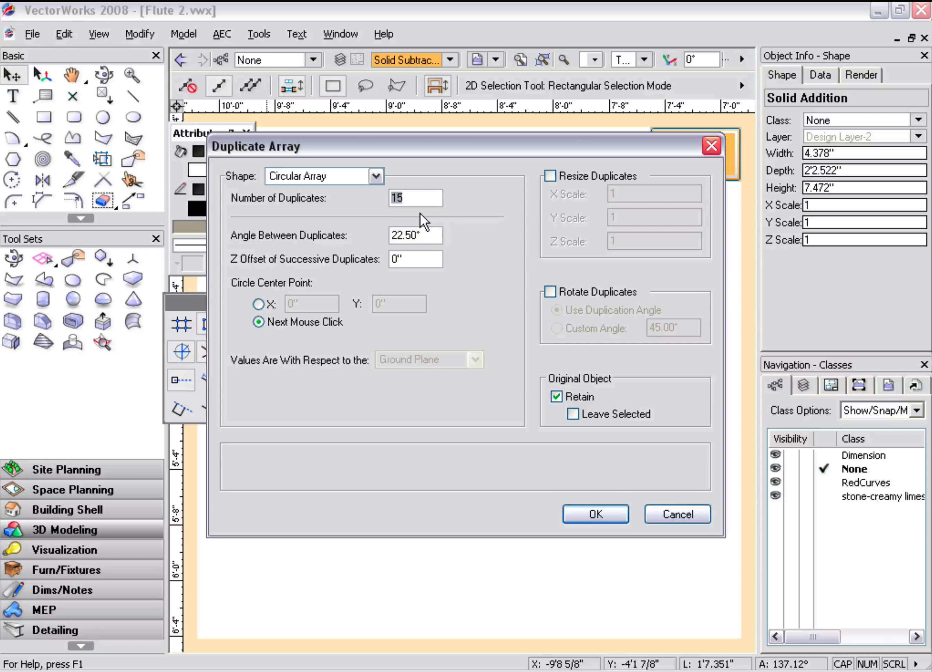
type("12")
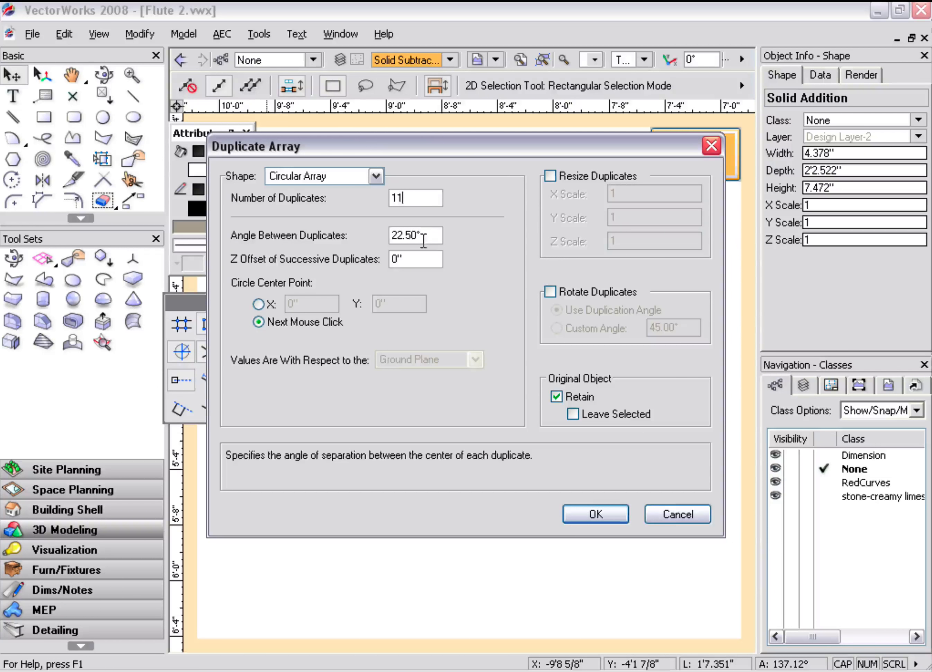
key("Tab")
type("30")
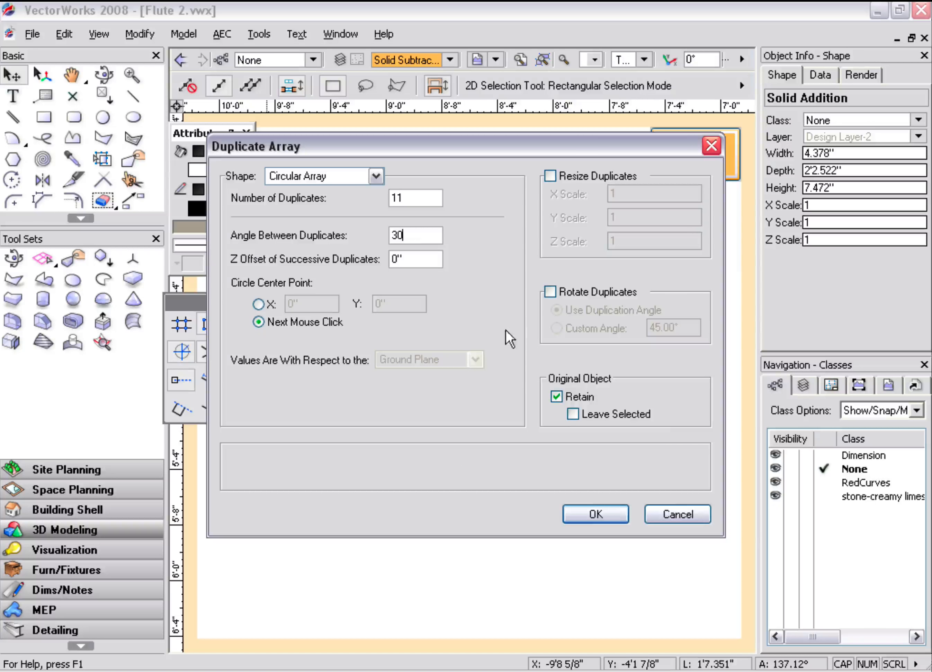
left_click(550, 291)
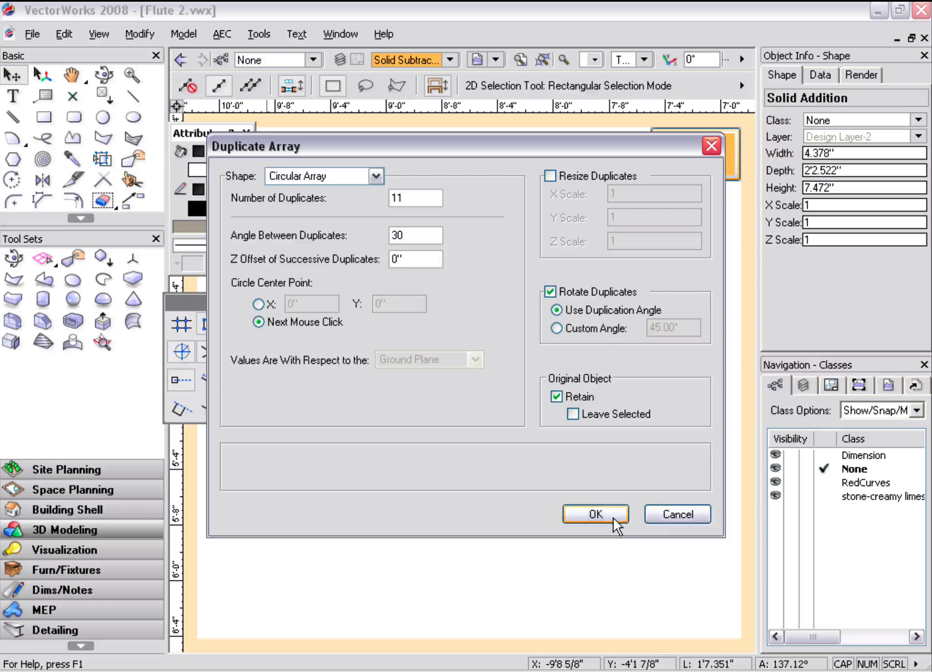
left_click(594, 515)
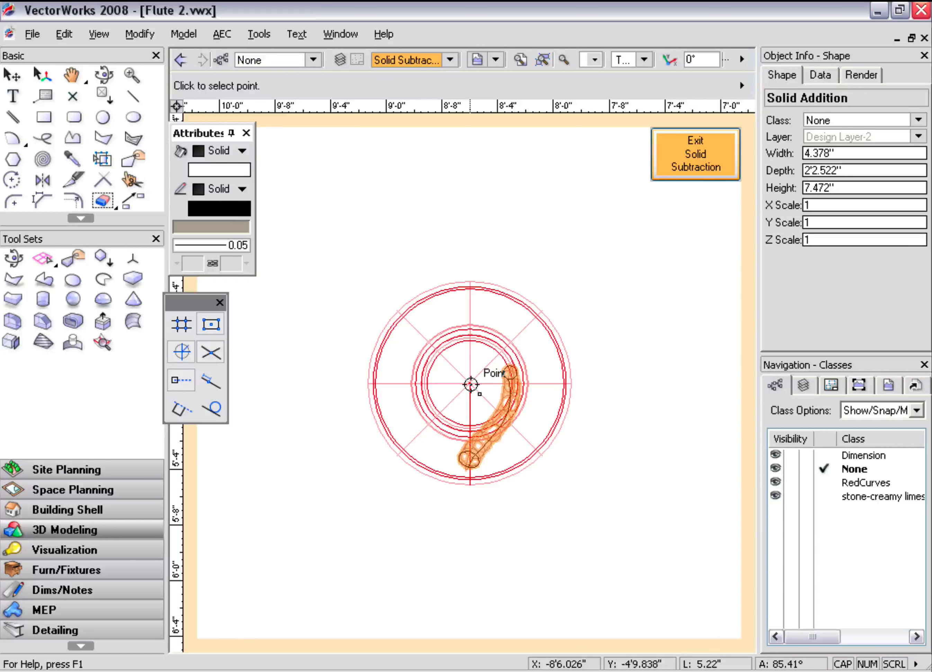
left_click(470, 384)
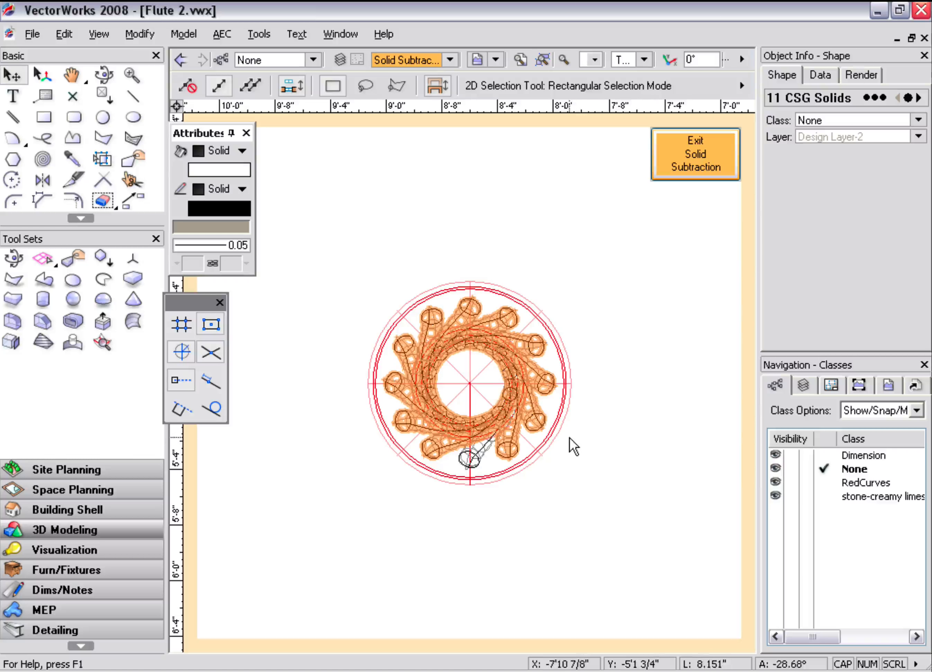
Add the original flute to the selected duplicates and exit the solid subtraction to rebuild the column
left_click(13, 77)
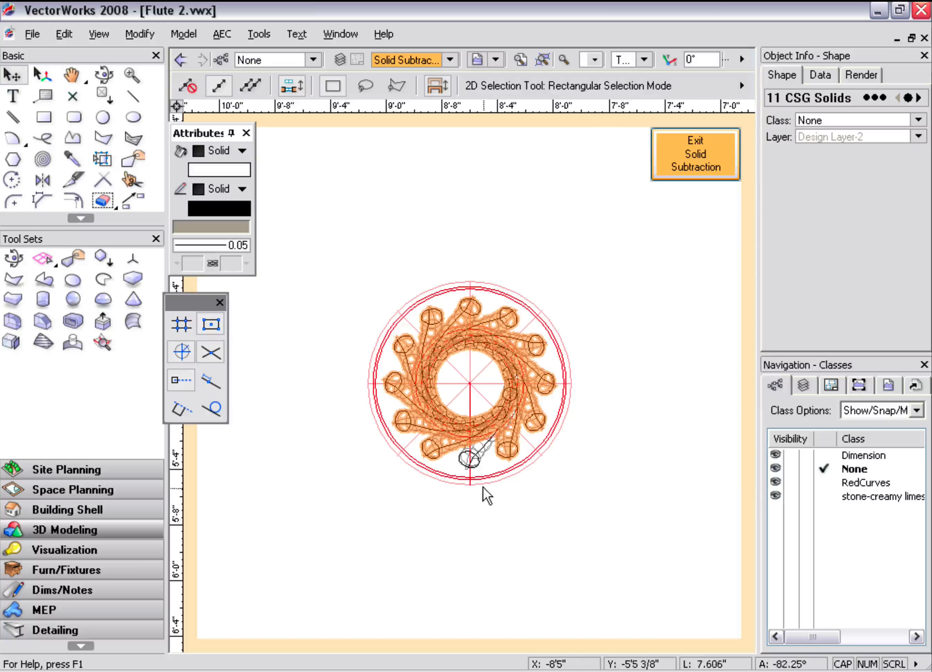
left_click(475, 460, "shift")
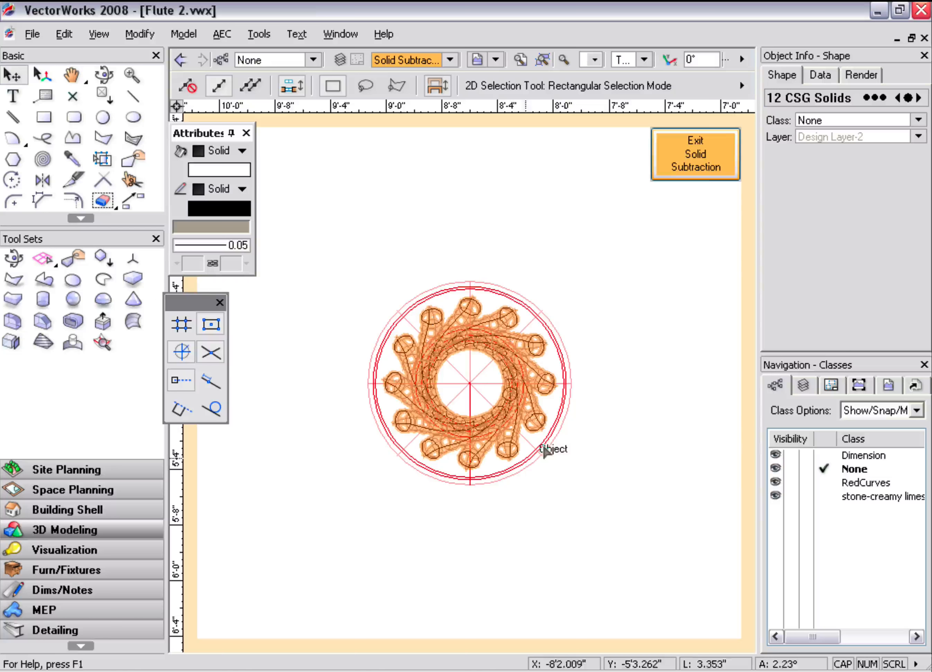
left_click(693, 151)
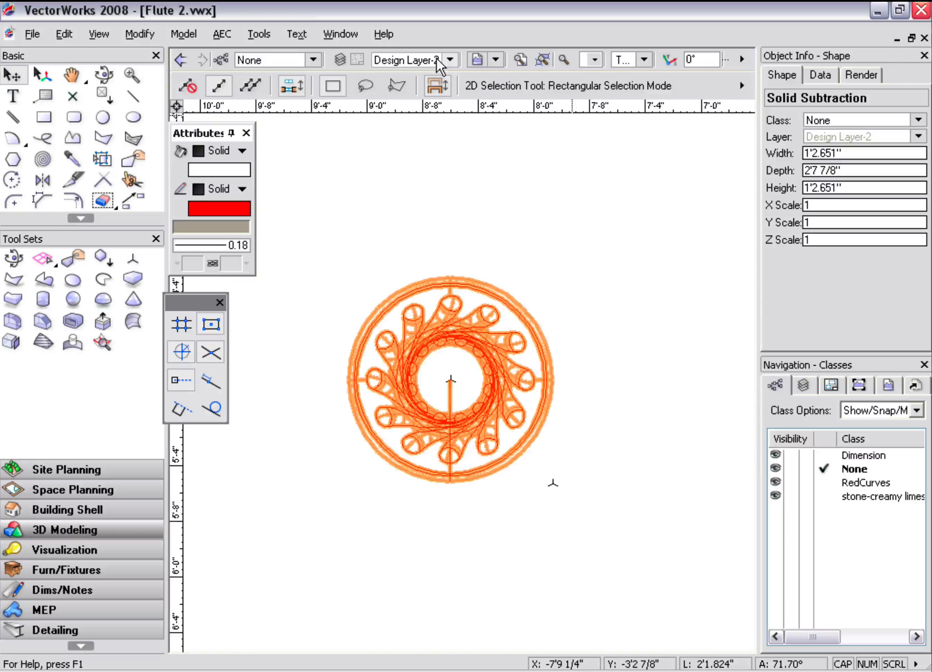
Show the whole column from the front, render it in OpenGL and deselect it
left_click(449, 60)
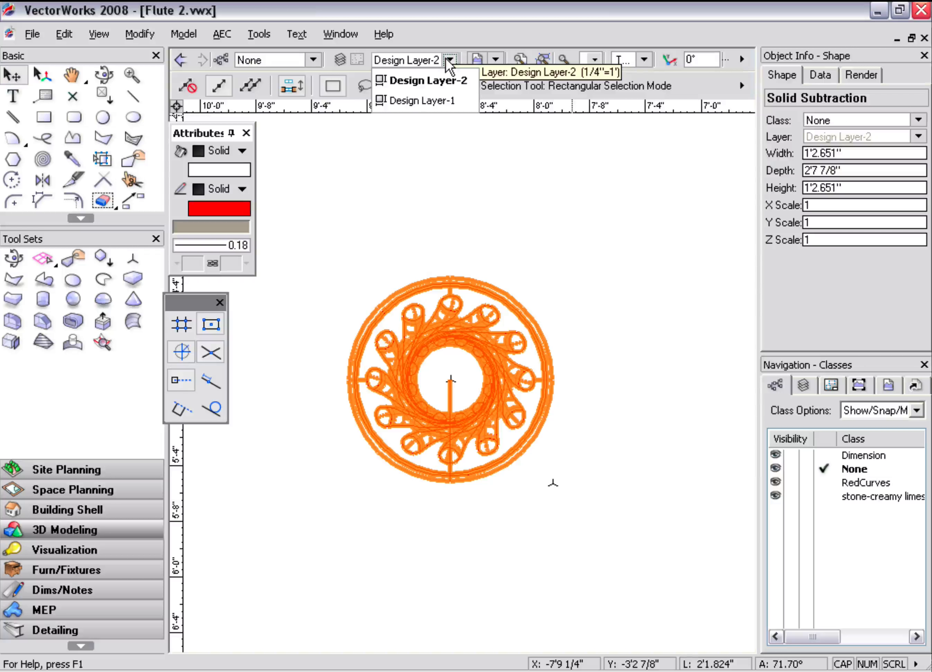
left_click(446, 59)
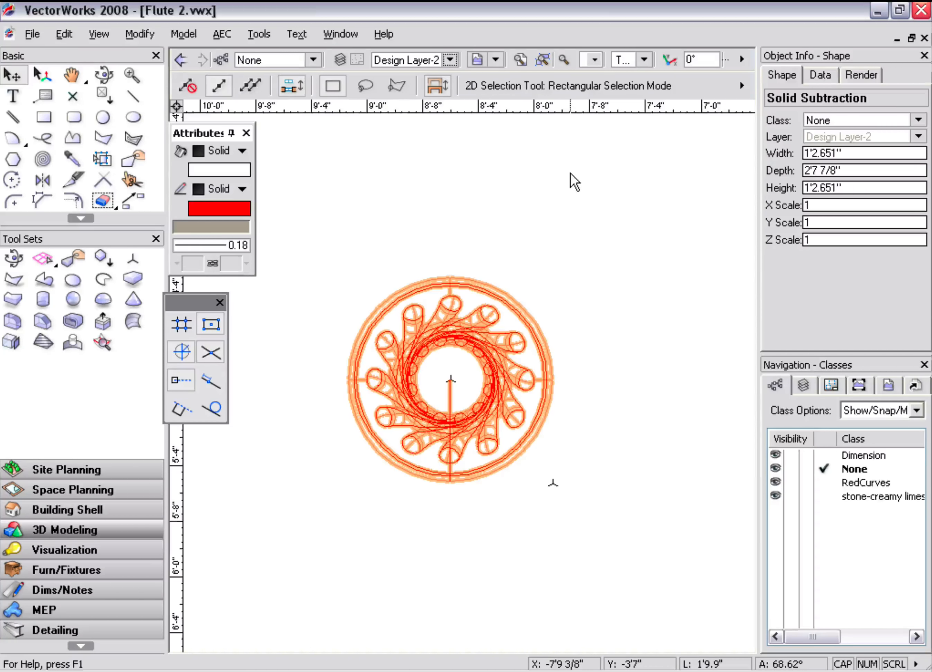
key("KP_2")
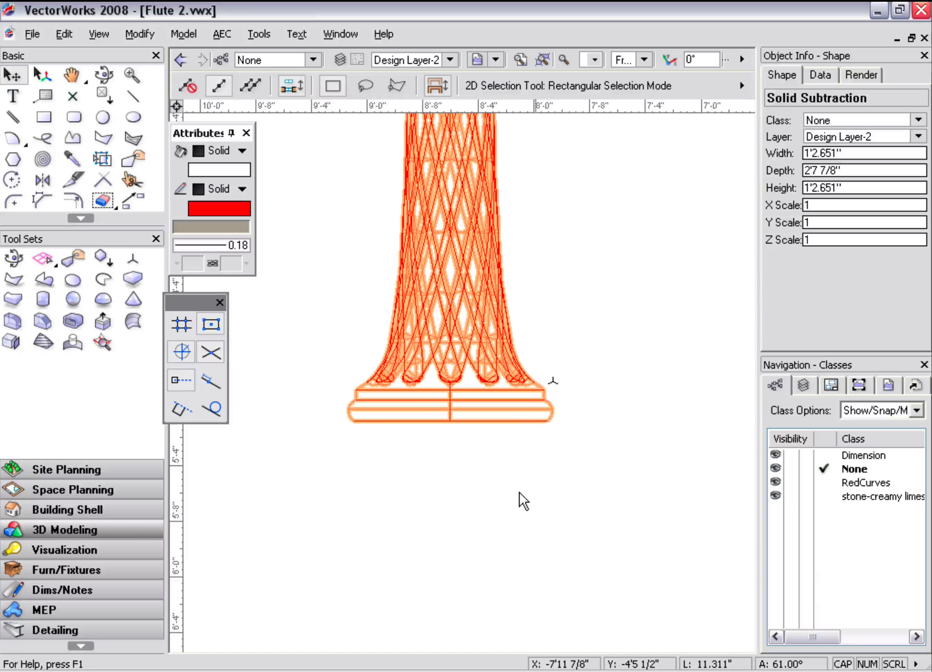
scroll(519, 492, "up", 5)
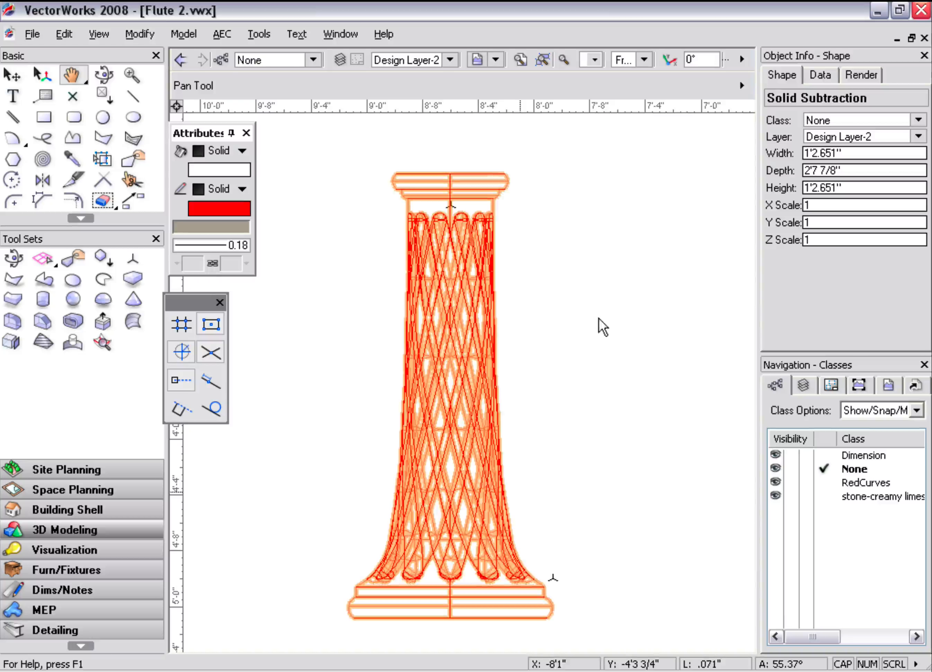
left_click(140, 35)
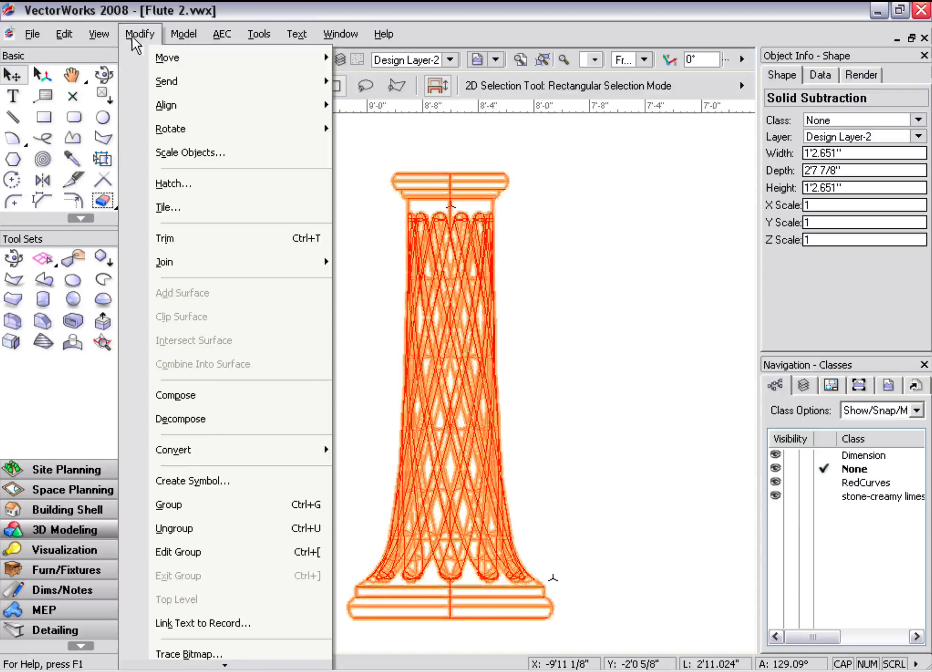
mouse_move(100, 35)
mouse_move(131, 179)
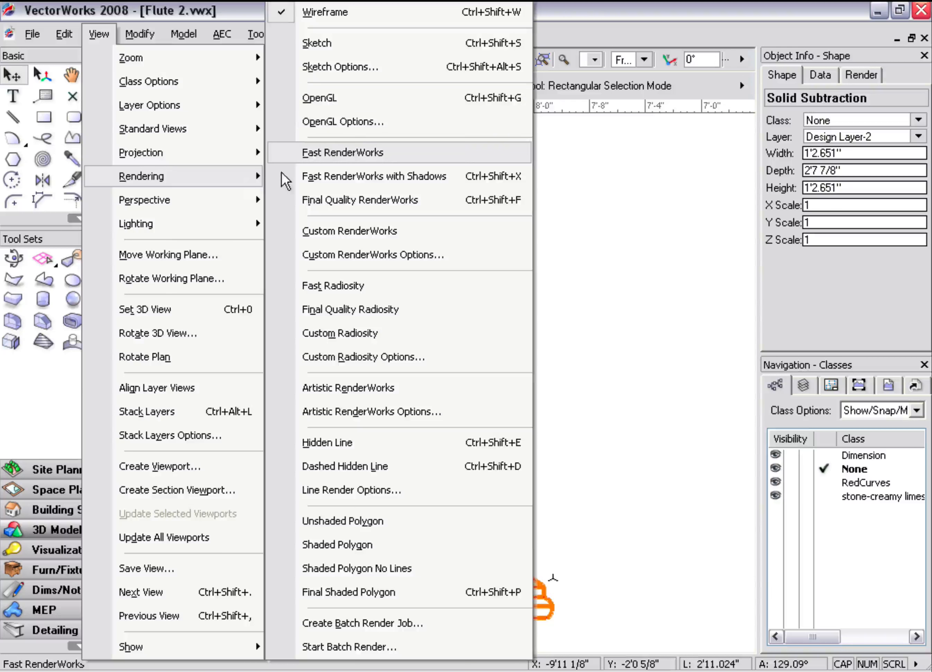
left_click(333, 99)
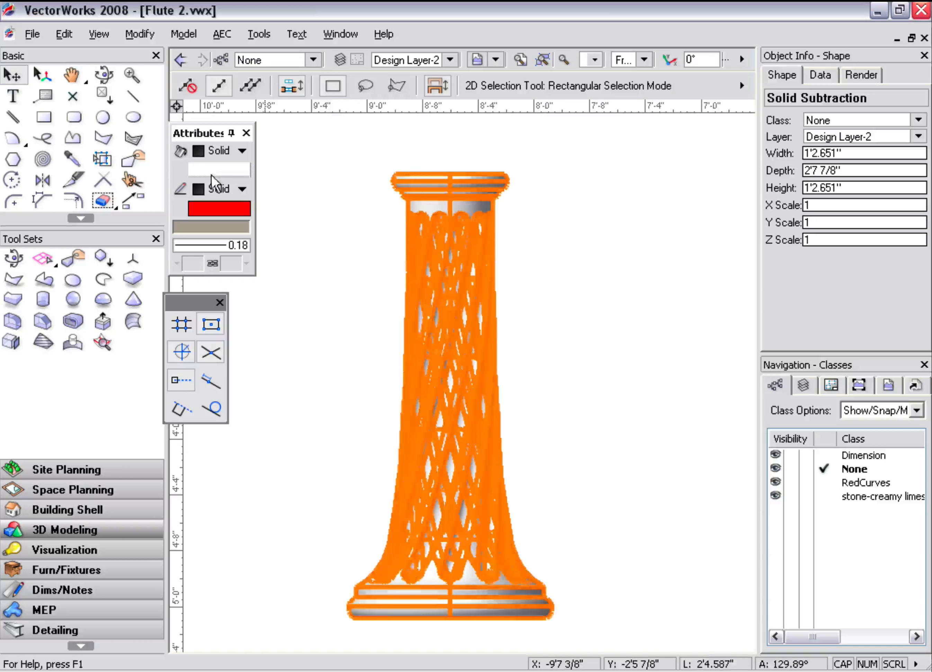
left_click(11, 75)
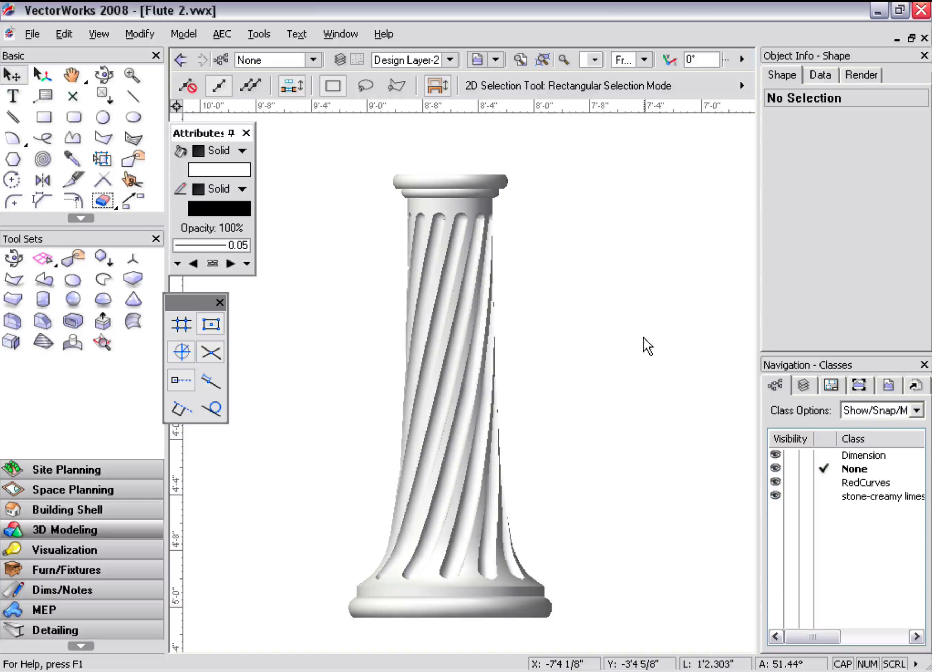